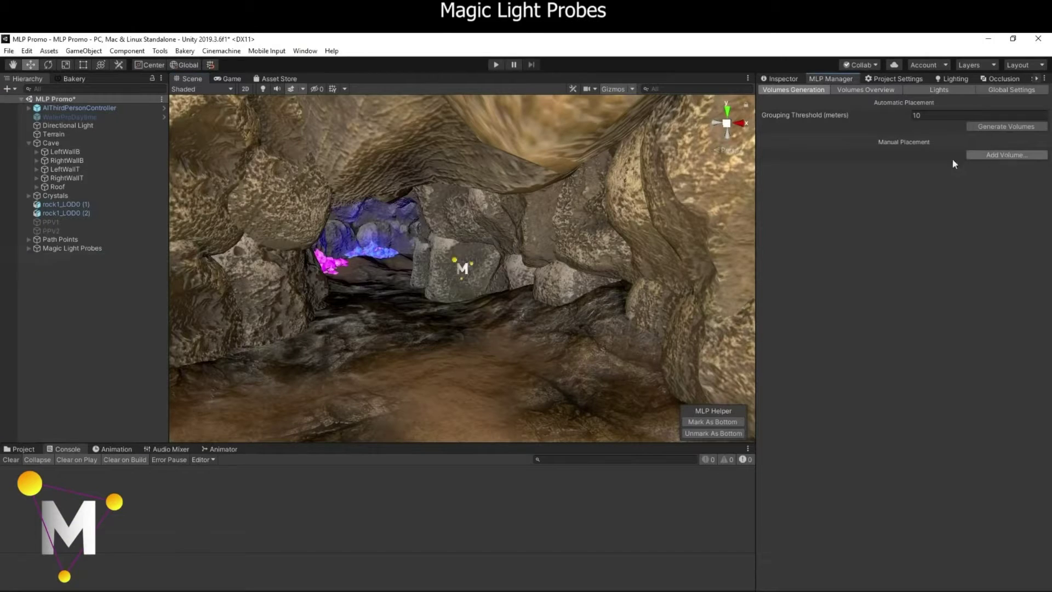
Step: Add a manual probe volume in the cave and stretch its sides and bottom across the passage
drag(431, 271, 155, 248)
drag(494, 272, 755, 274)
drag(416, 297, 387, 400)
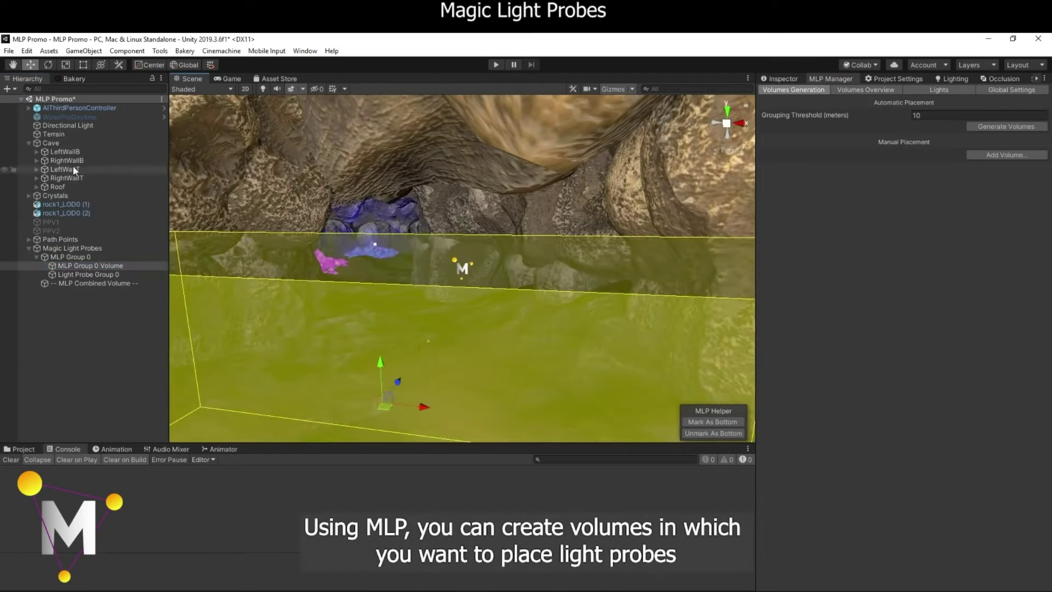
Step: Hide the cave's Roof object and view the scene from the top
click(58, 187)
click(779, 78)
click(785, 93)
click(727, 110)
Step: Widen the MLP Group 0 volume to both cave walls and lengthen it along the corridor to about 25 m
click(492, 350)
drag(491, 350, 385, 214)
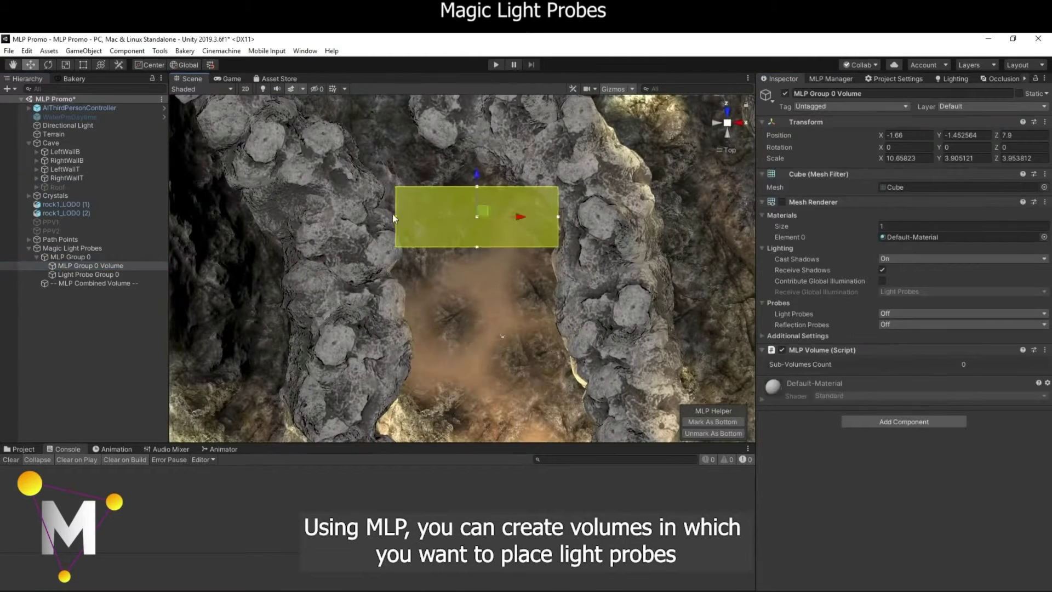
drag(567, 215, 586, 217)
drag(480, 246, 476, 450)
middle_drag(476, 433, 477, 257)
drag(478, 274, 477, 429)
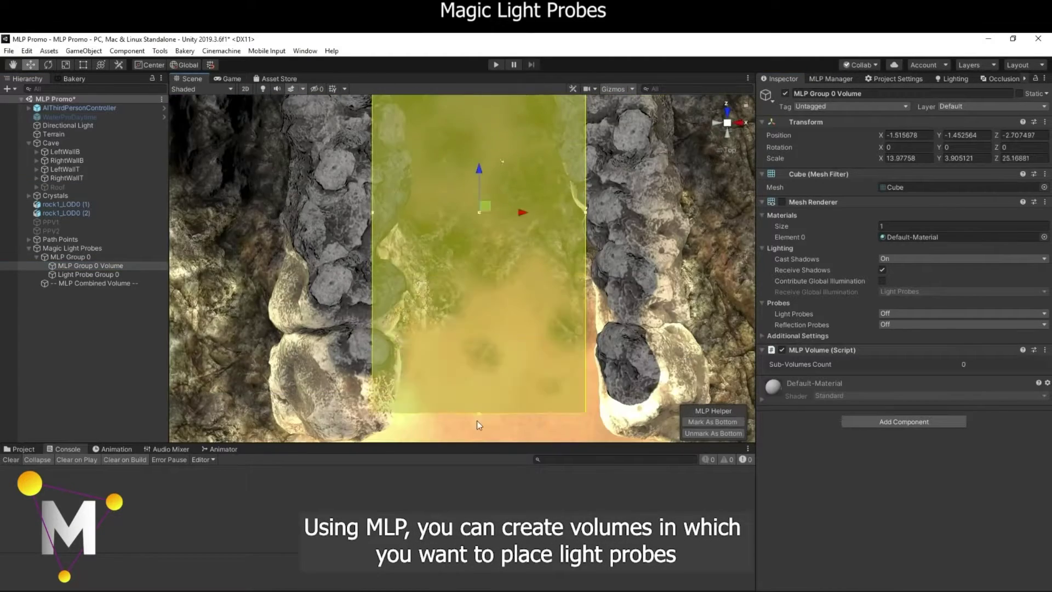
drag(587, 219, 628, 219)
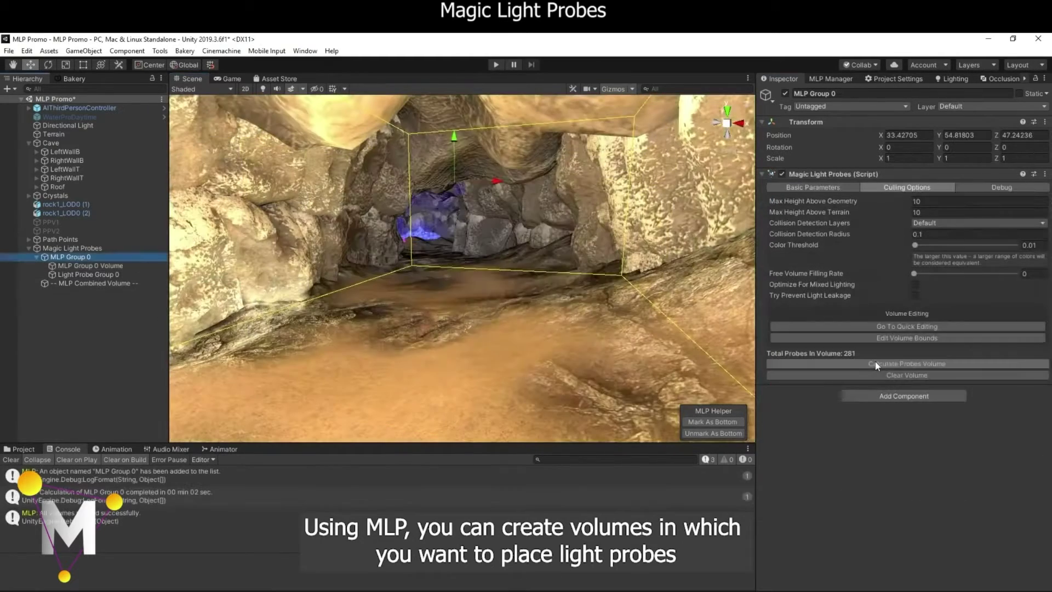
Step: Calculate the probes volume of MLP Group 0 and dismiss the completion notice
click(875, 364)
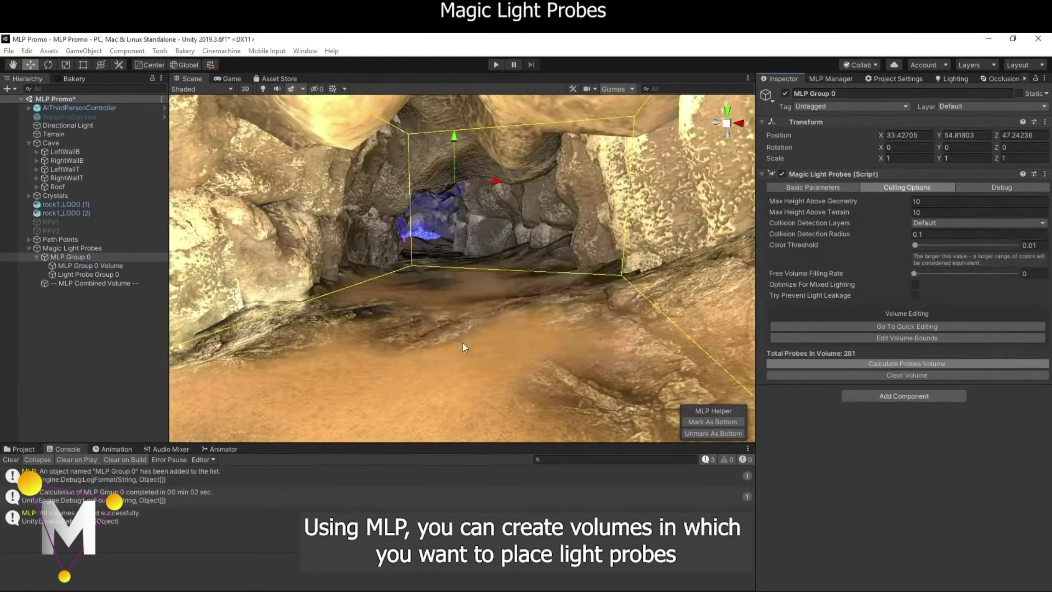
click(515, 346)
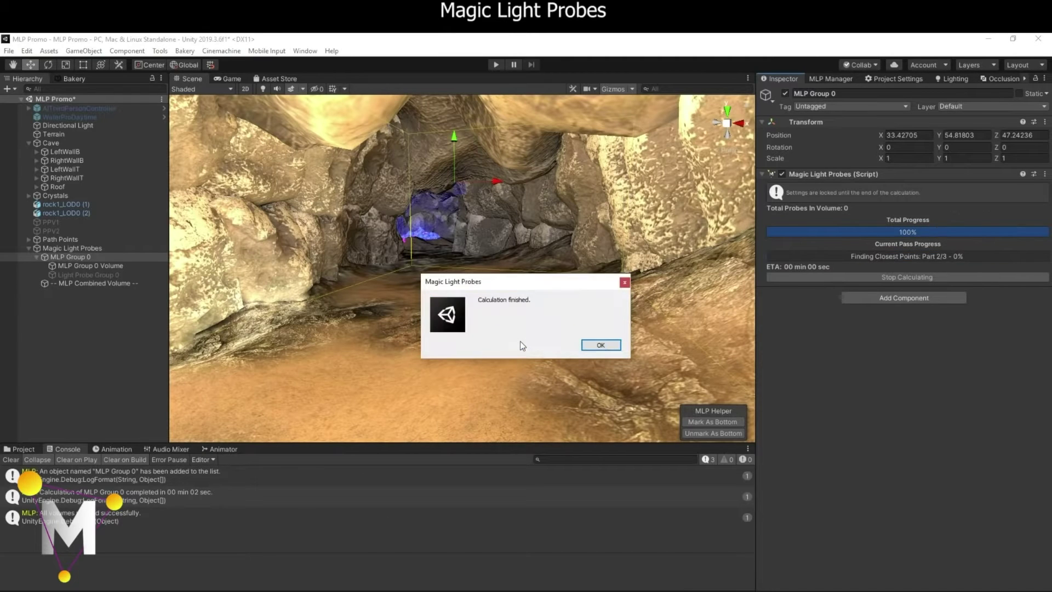
click(603, 345)
Step: Set Light Probe Group 0's draw distance to 50, color threshold to 0.188 and filling rate to 0.032
middle_drag(502, 288, 485, 351)
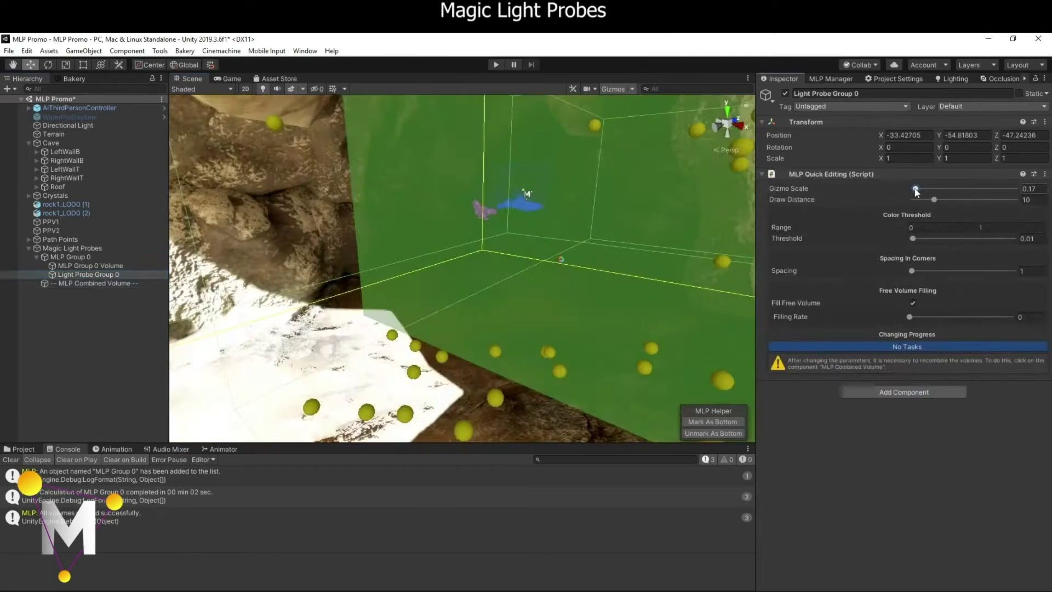
drag(934, 200, 968, 200)
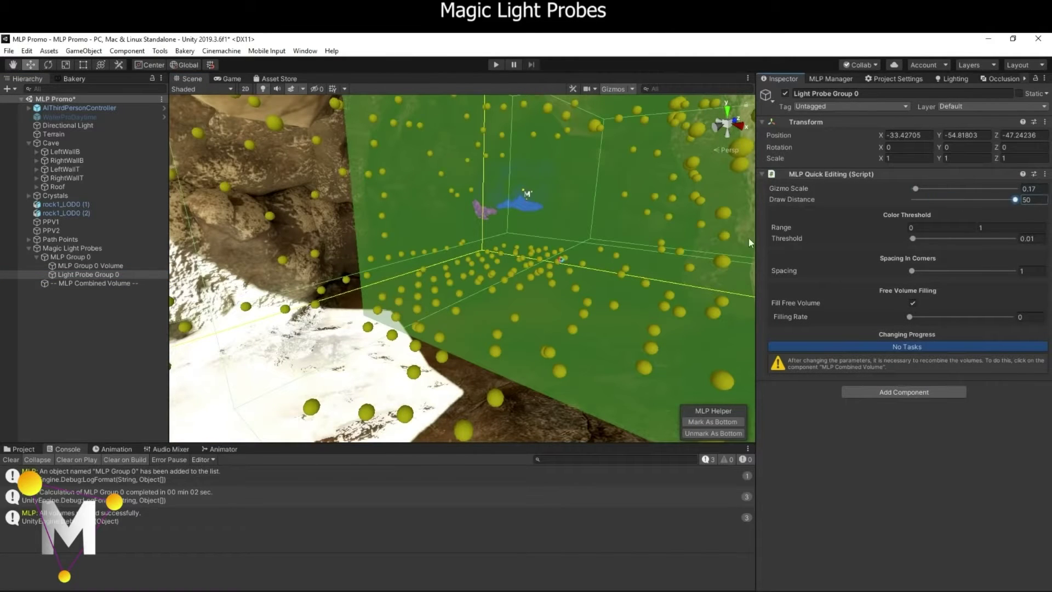
scroll(534, 266, up, 6)
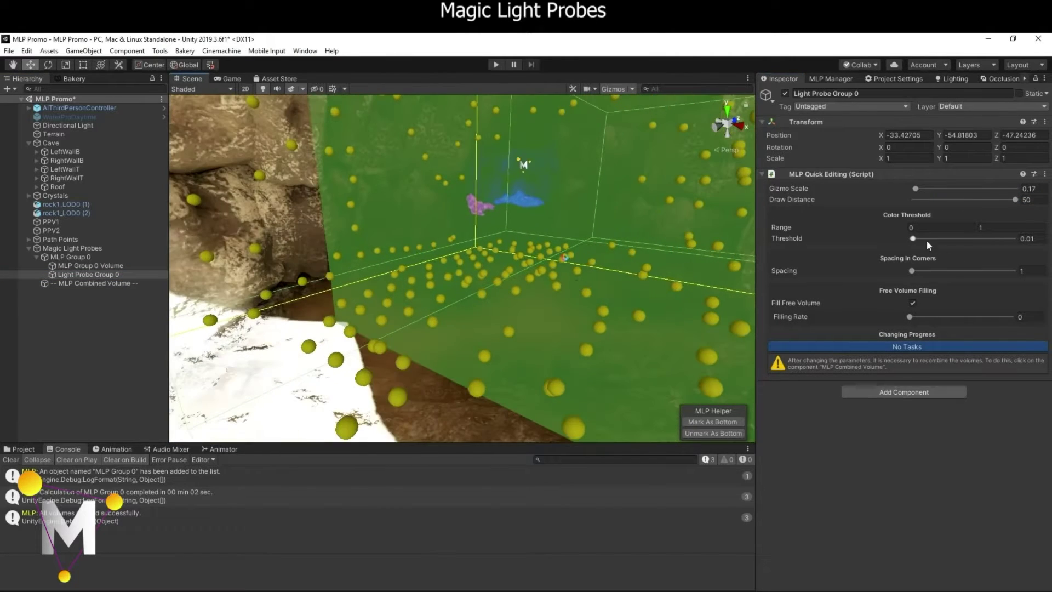
drag(913, 241, 919, 244)
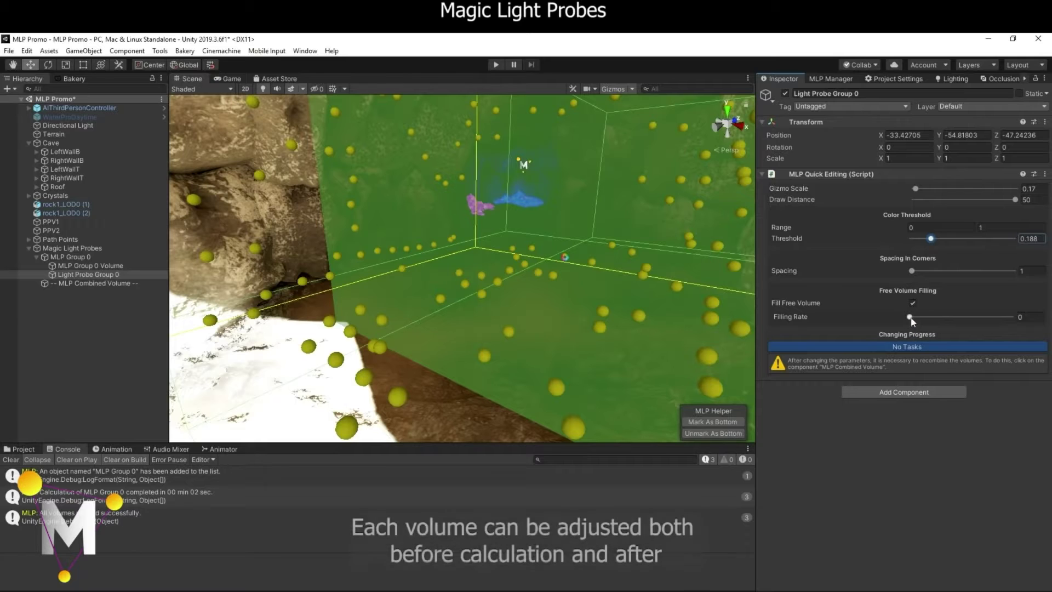
middle_drag(422, 285, 493, 351)
alt+drag(575, 285, 340, 282)
alt+drag(499, 328, 554, 304)
middle_drag(597, 314, 213, 293)
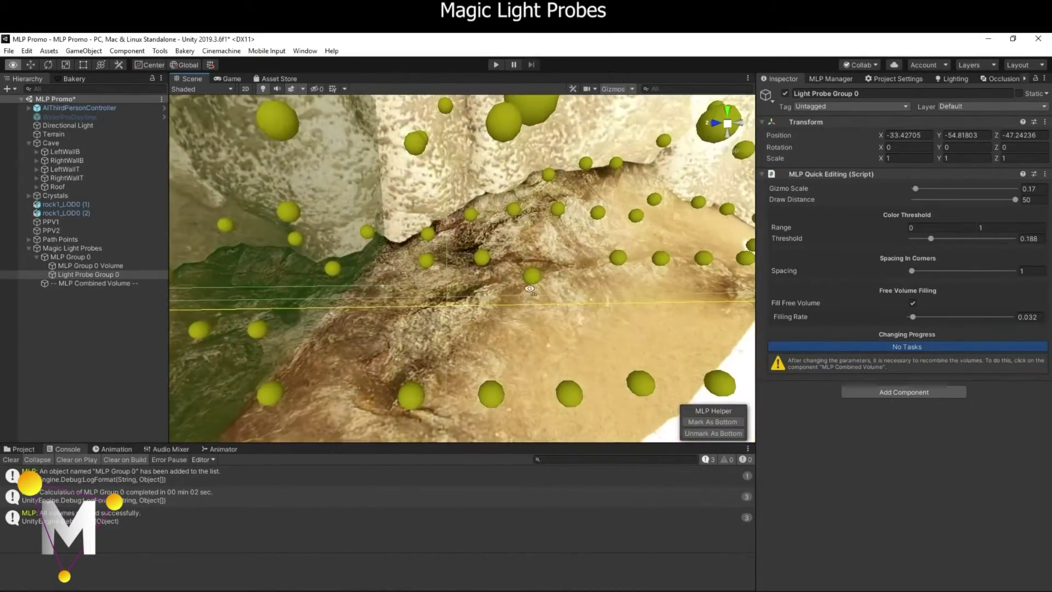
Step: Update the MLP Combined Volume with the changed probe group
double_click(94, 283)
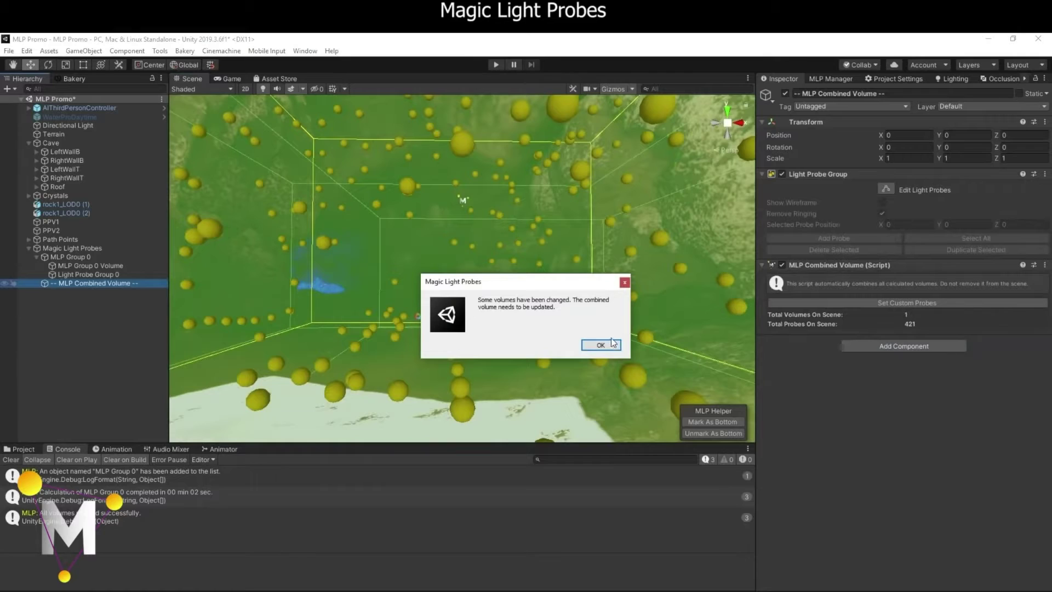
click(613, 344)
click(602, 345)
Step: Examine how the light probes are distributed along the cave's walls, floor and passage
middle_drag(574, 279, 513, 348)
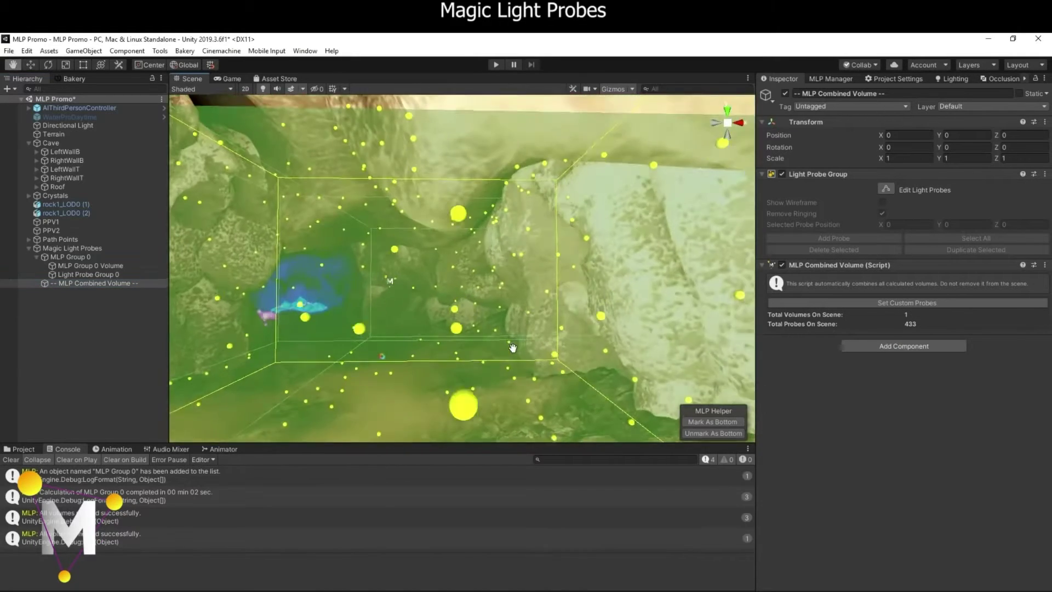
right_drag(565, 288, 452, 314)
middle_drag(541, 297, 482, 319)
drag(483, 318, 389, 314)
right_drag(389, 314, 570, 313)
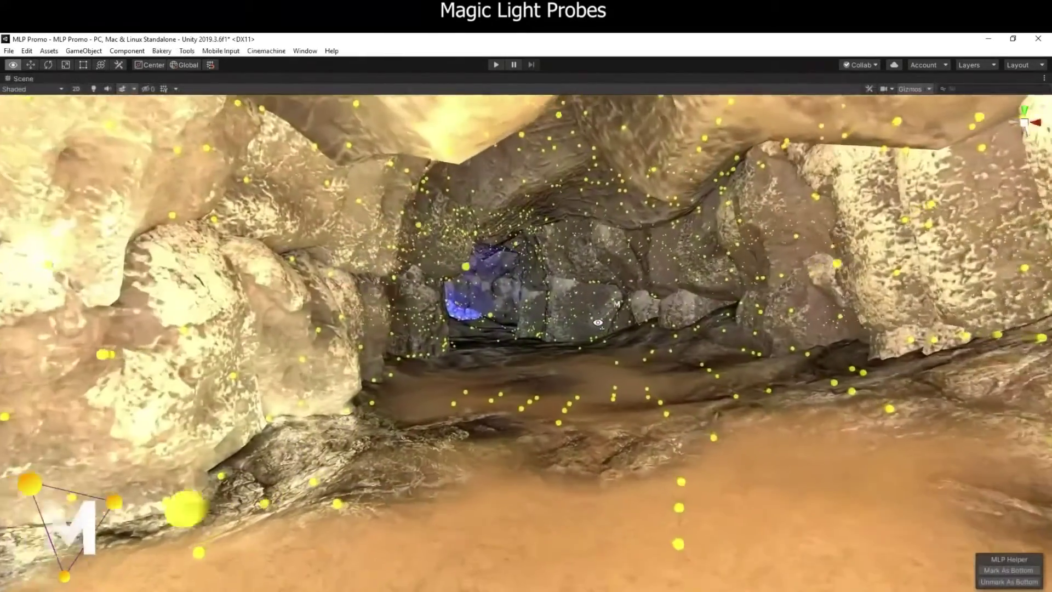
right_drag(570, 310, 569, 307)
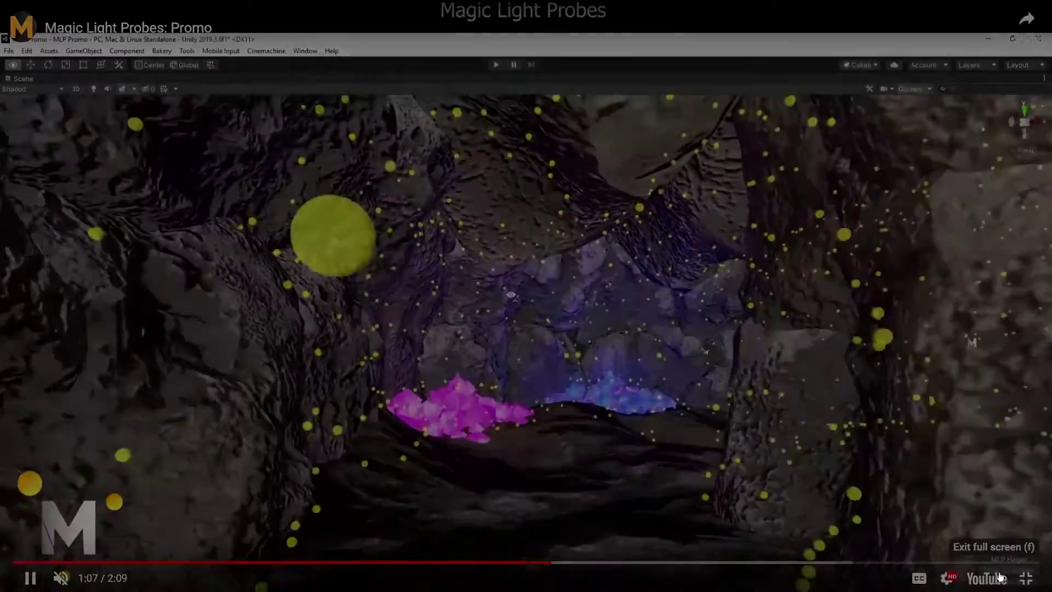
Step: Leave the full-screen promo video and look over Unity's Light Probes manual page and the Magic Light Probes introduction
click(1029, 576)
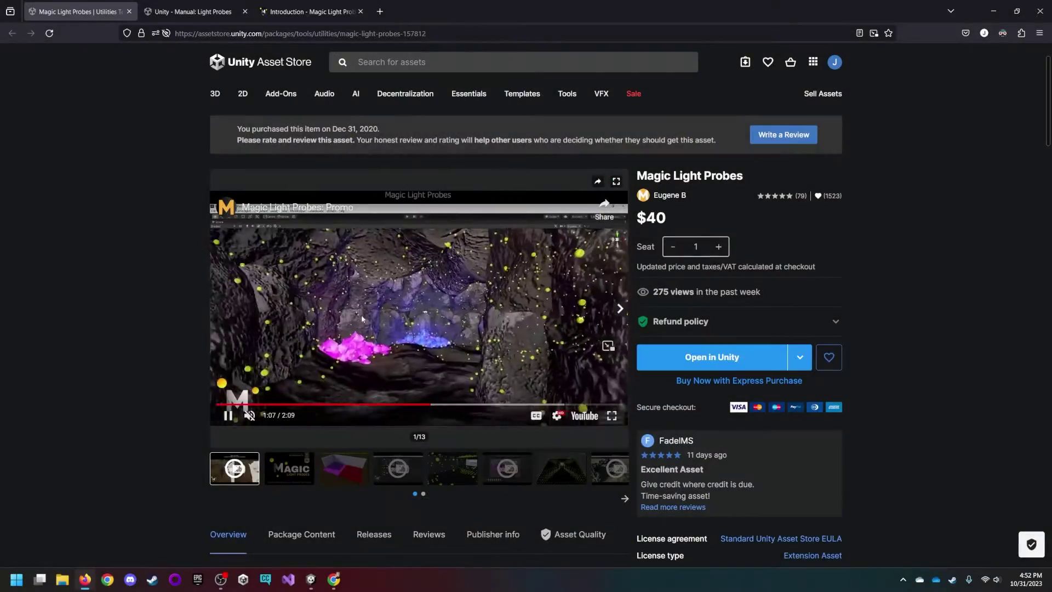
click(191, 11)
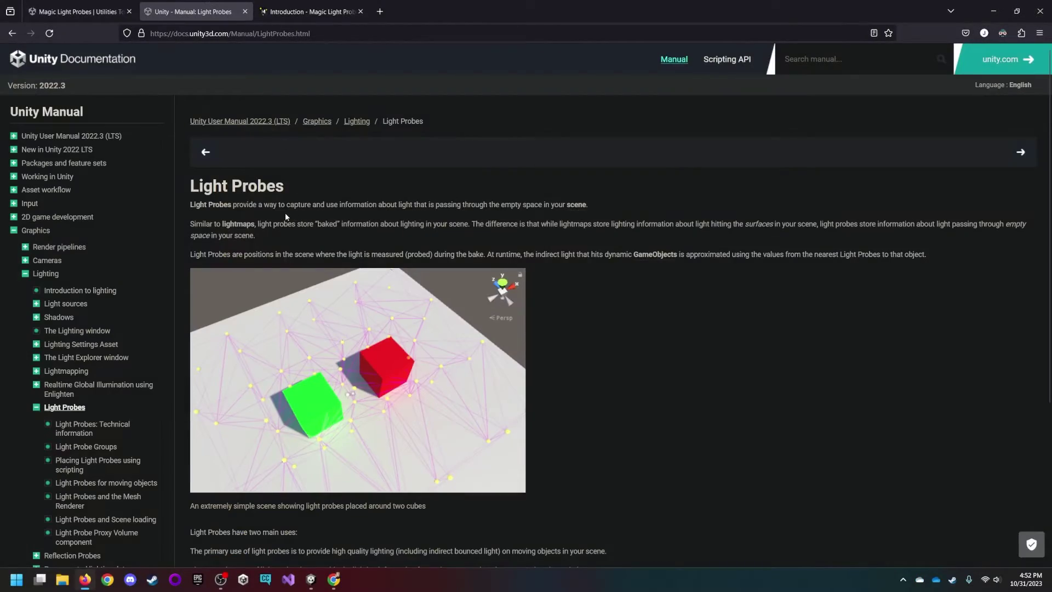
click(291, 4)
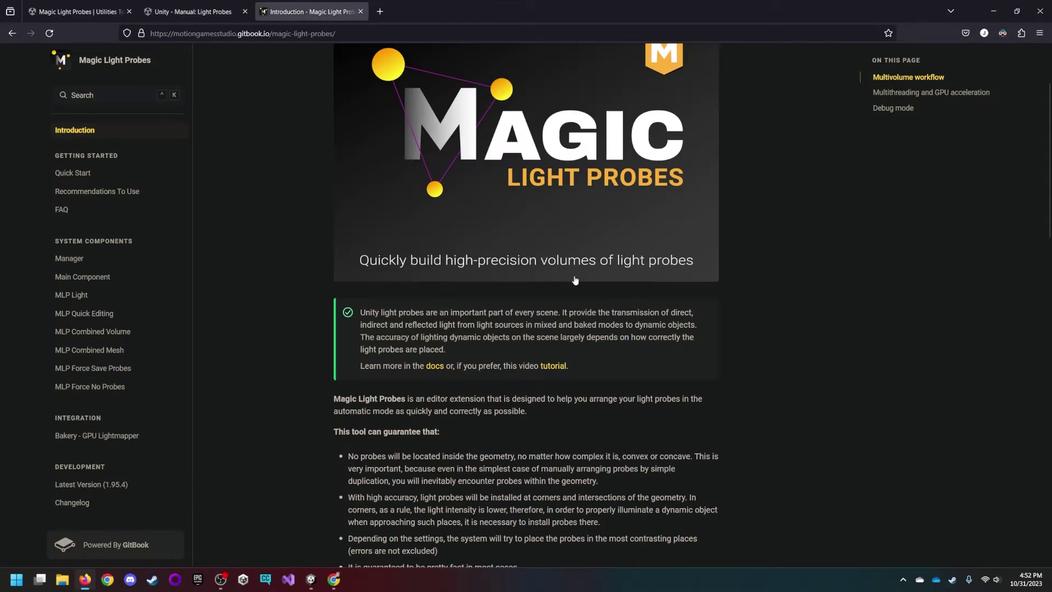
scroll(575, 282, up, 2)
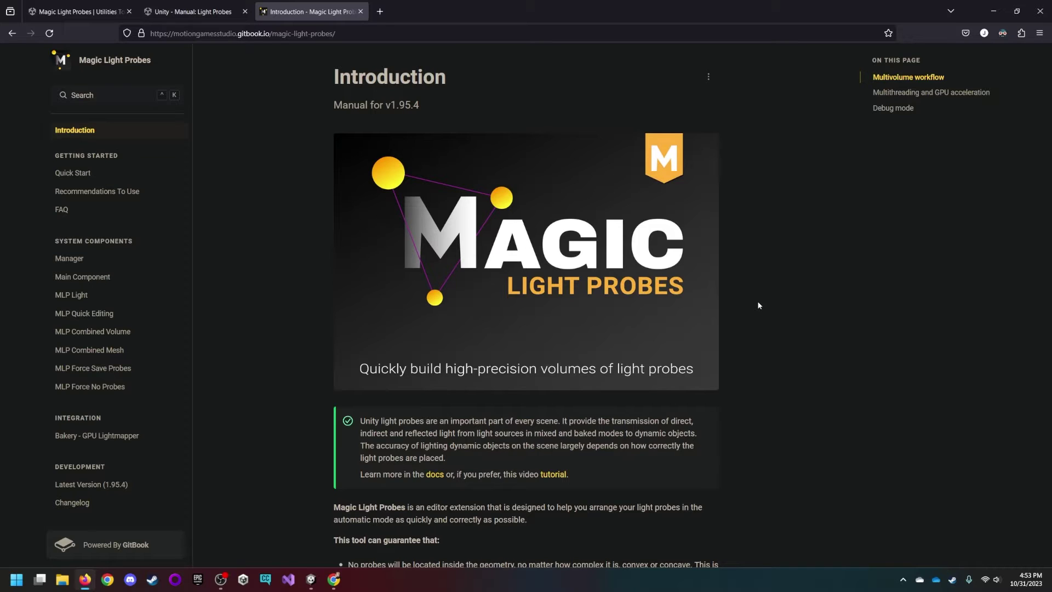
Step: Switch to the Unity editor, inspect MLP Group 0, consult its component's online documentation and return to the editor
click(310, 579)
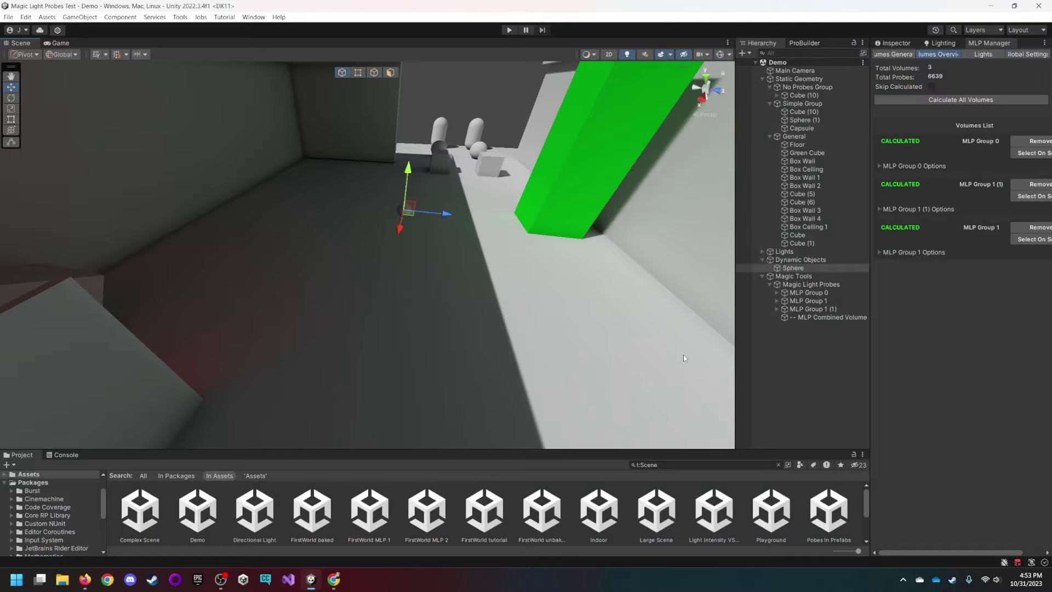
click(892, 43)
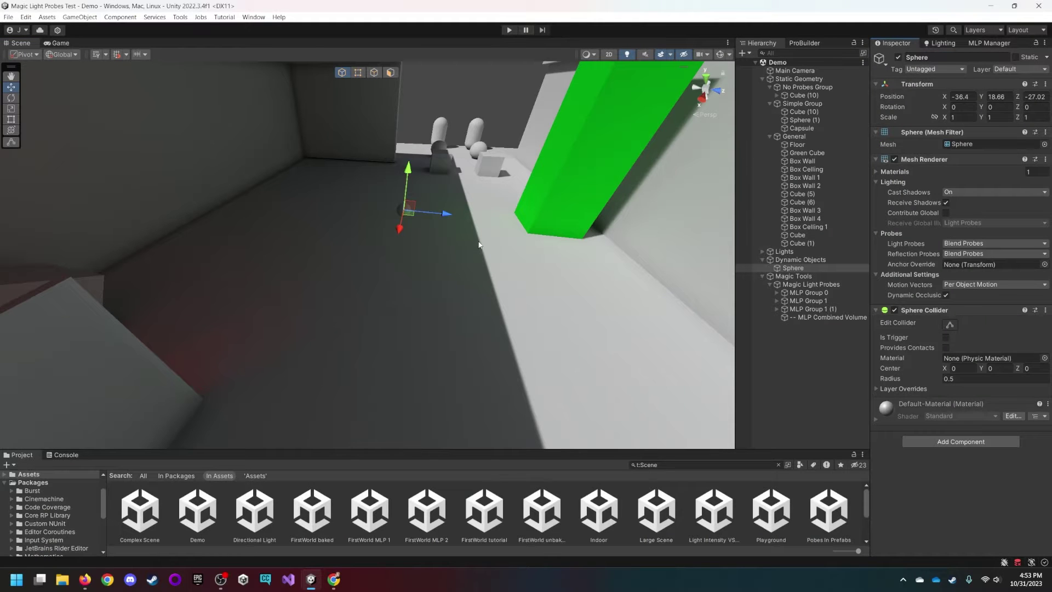
click(821, 293)
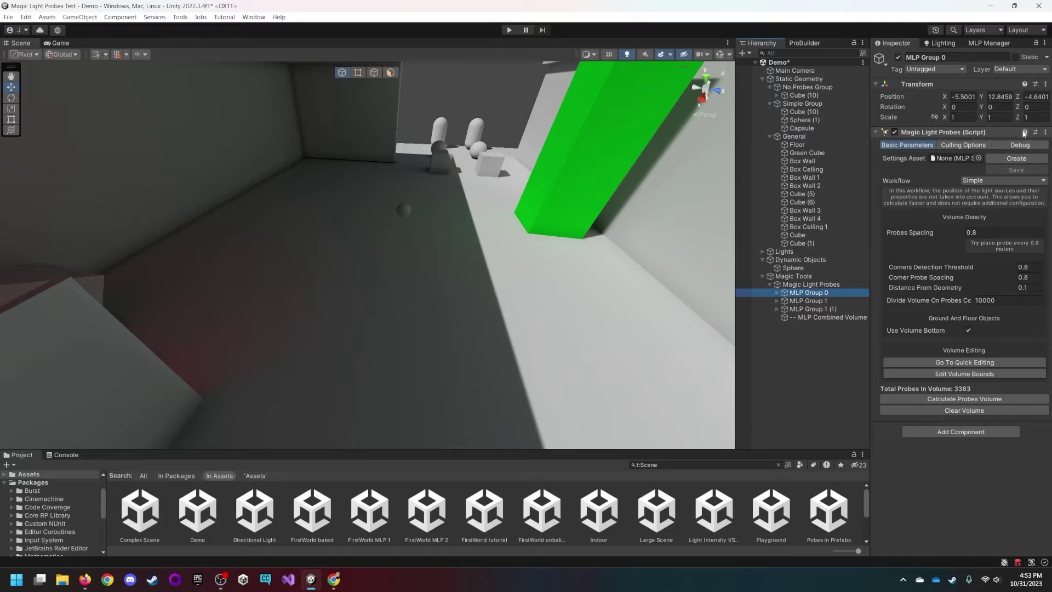
click(1026, 134)
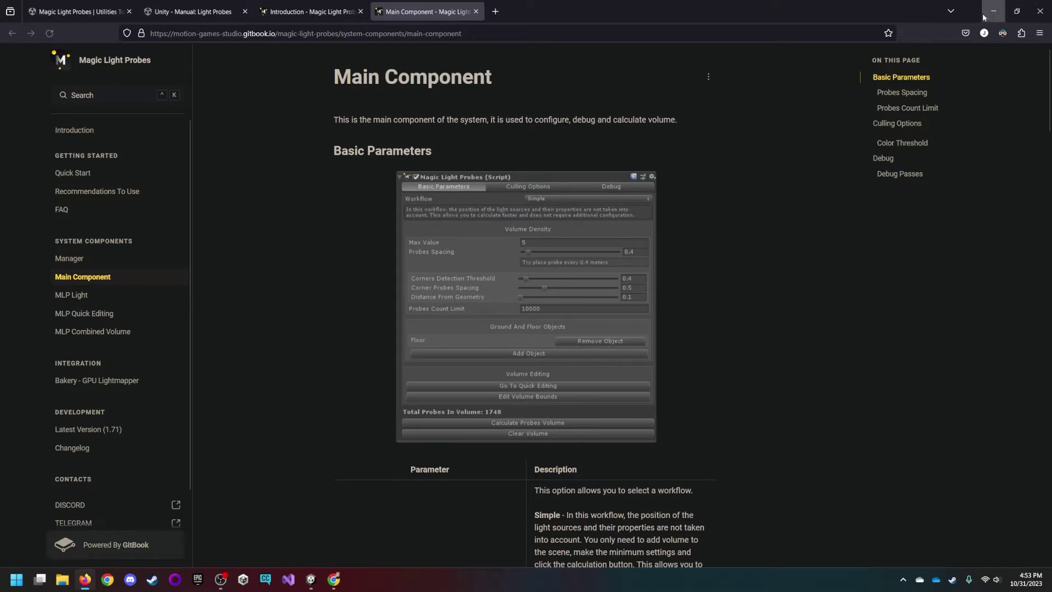
mouse_move(309, 552)
click(305, 585)
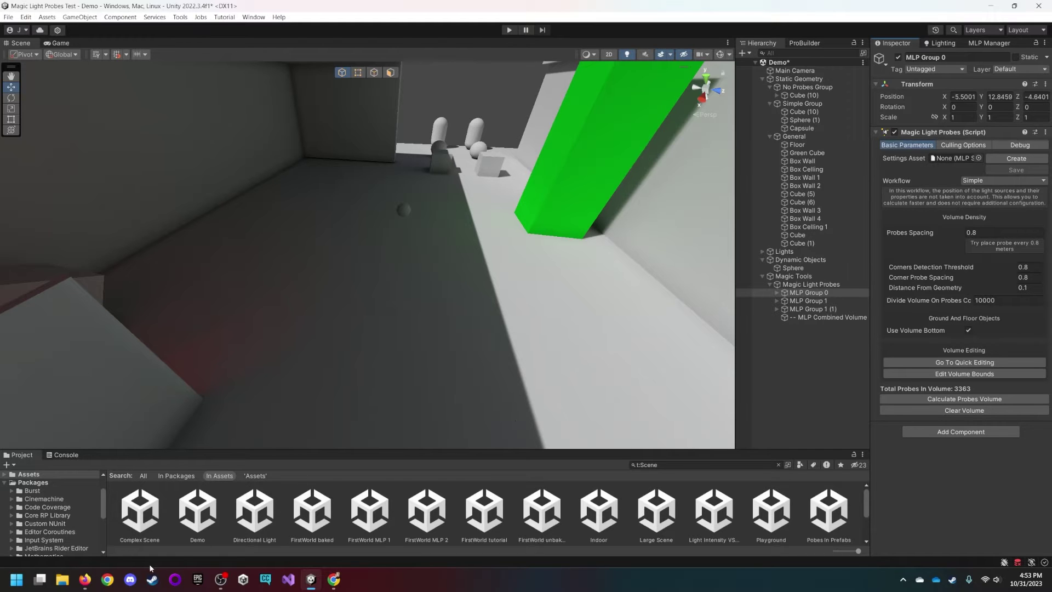
Step: Switch to the browser's Asset Store page and skim the Magic Light Probes promo video in full screen from 0:40
click(83, 544)
key(ctrl+1)
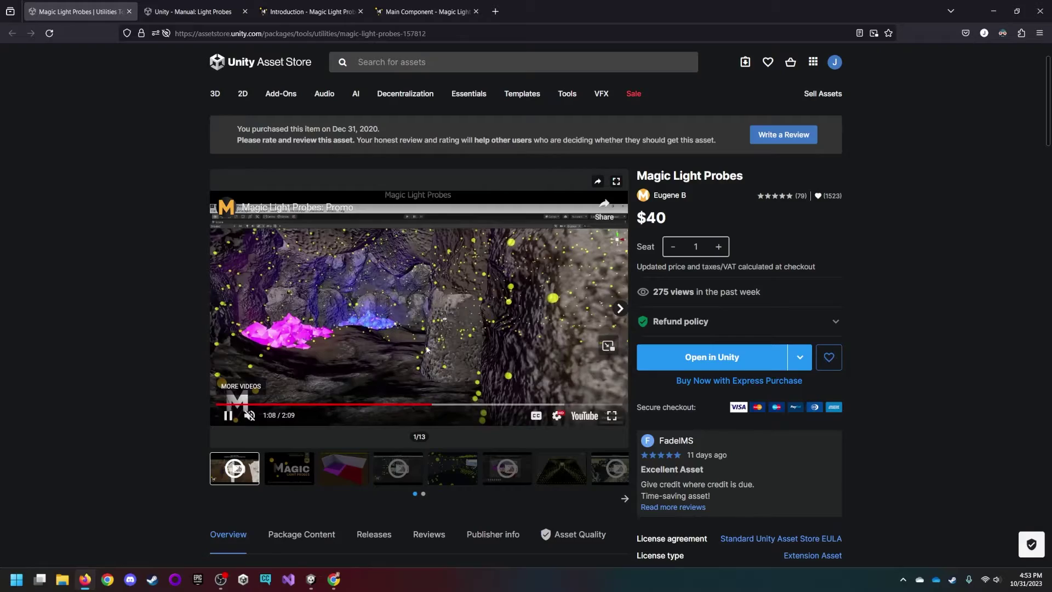
click(612, 415)
drag(394, 563, 339, 565)
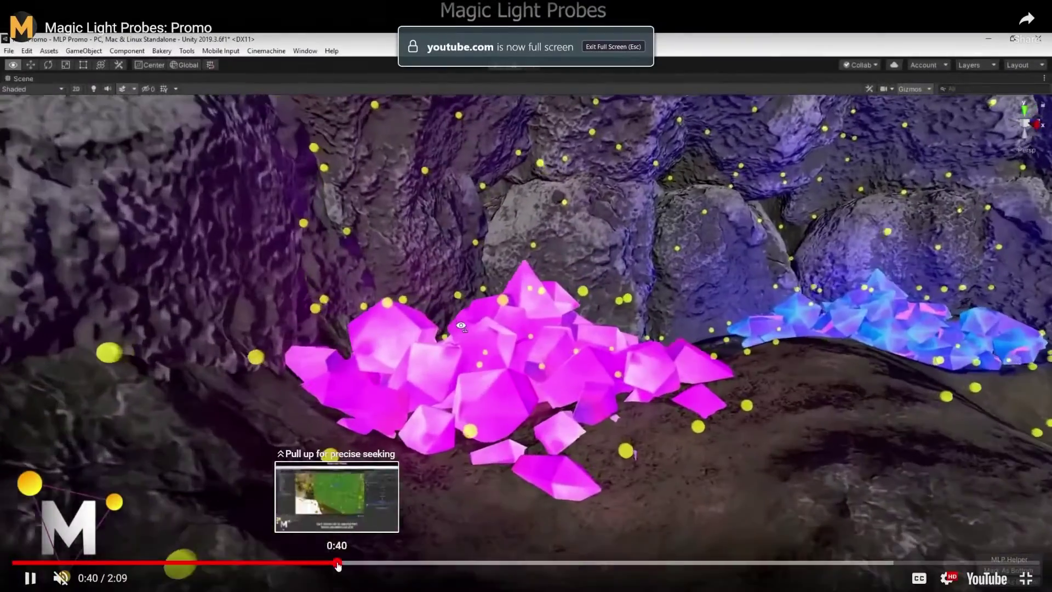
click(676, 563)
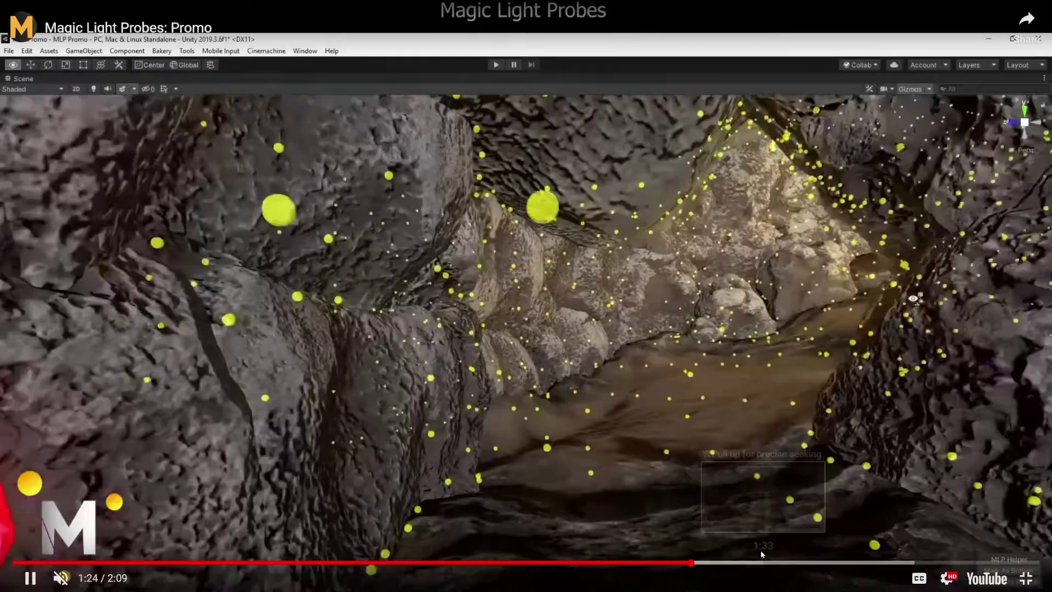
click(762, 562)
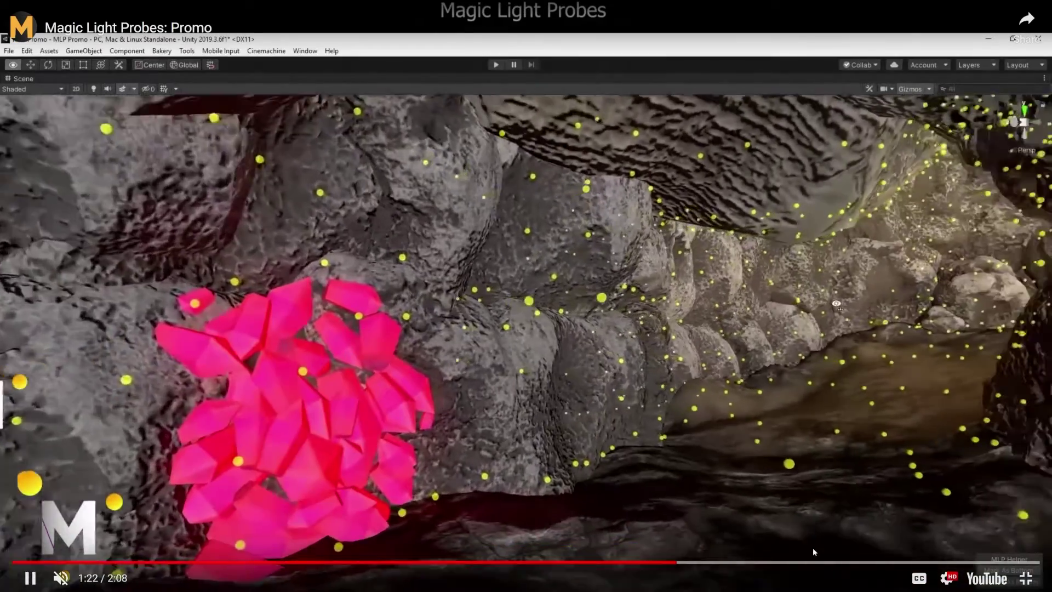
click(813, 549)
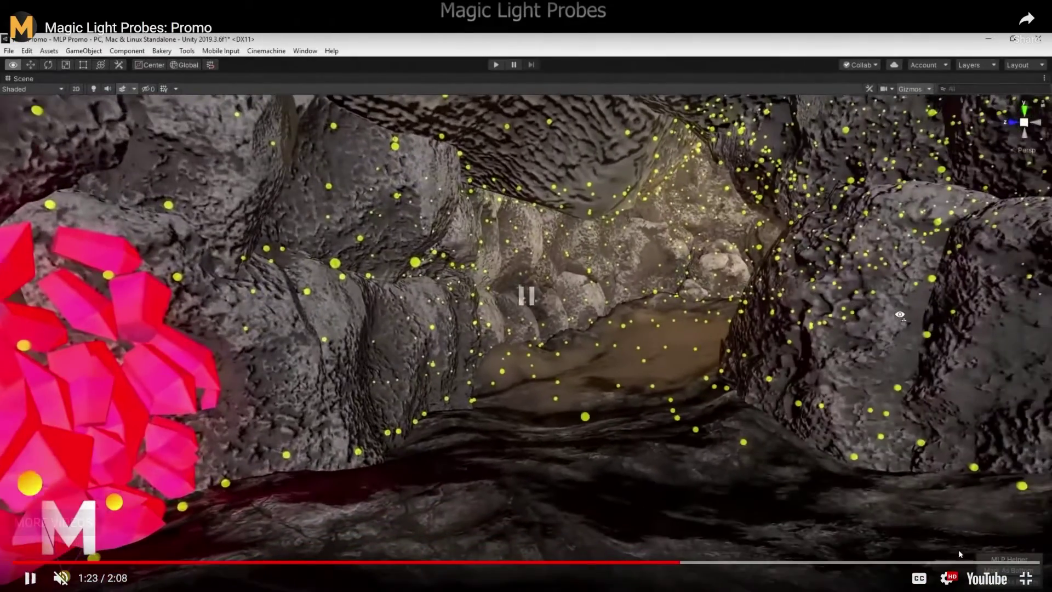
click(1024, 578)
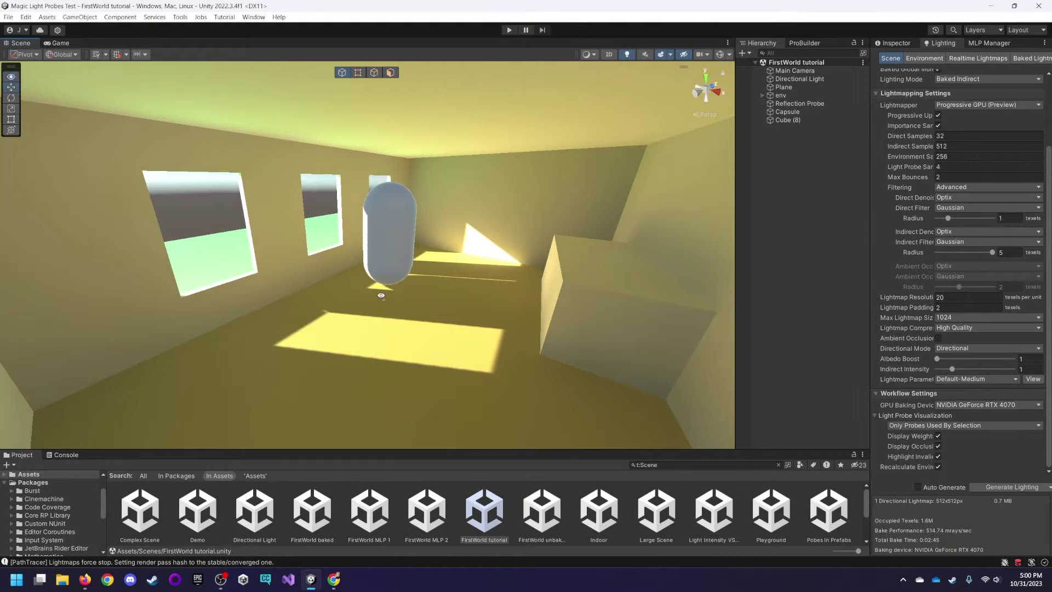
Step: Select the large box Cube (8) in the FirstWorld tutorial scene and parent it under env
right_drag(382, 299, 608, 267)
click(412, 228)
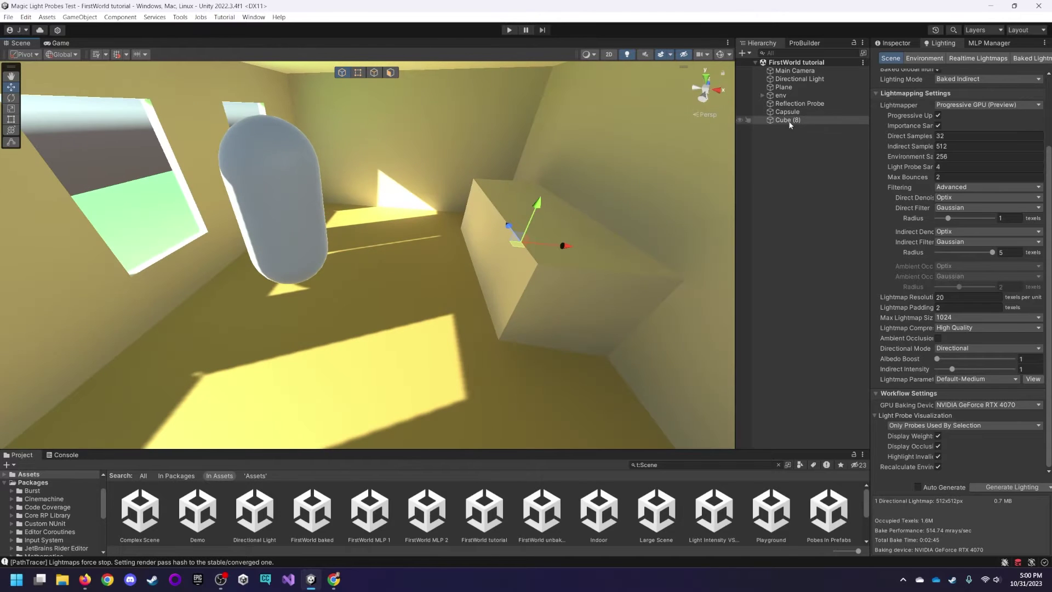
right_drag(302, 234, 337, 240)
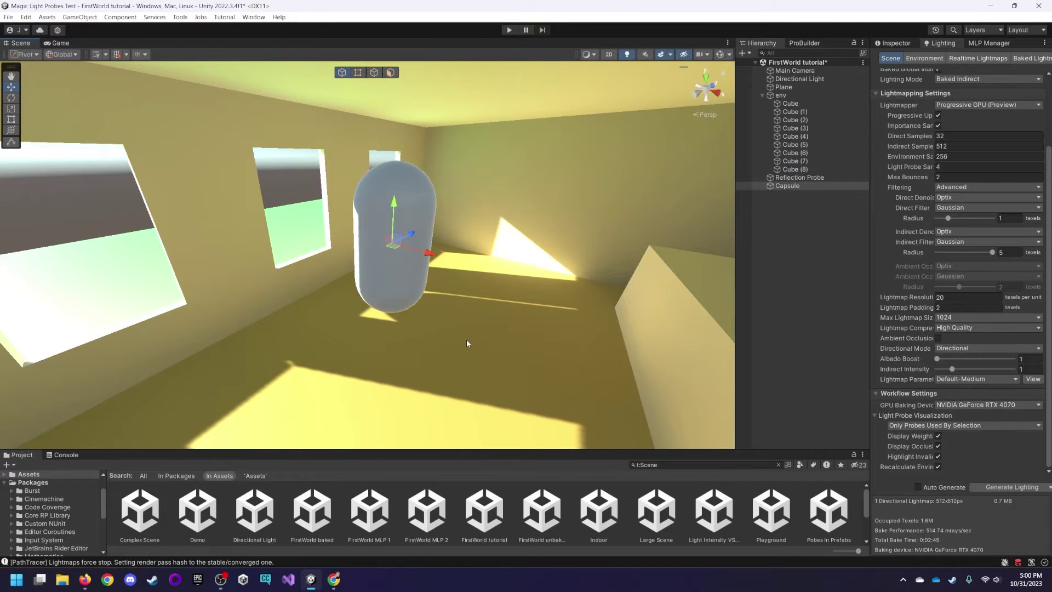
Step: Move the capsule within the sunlit room and examine its shading from several sides
drag(396, 245, 390, 253)
right_drag(369, 267, 327, 204)
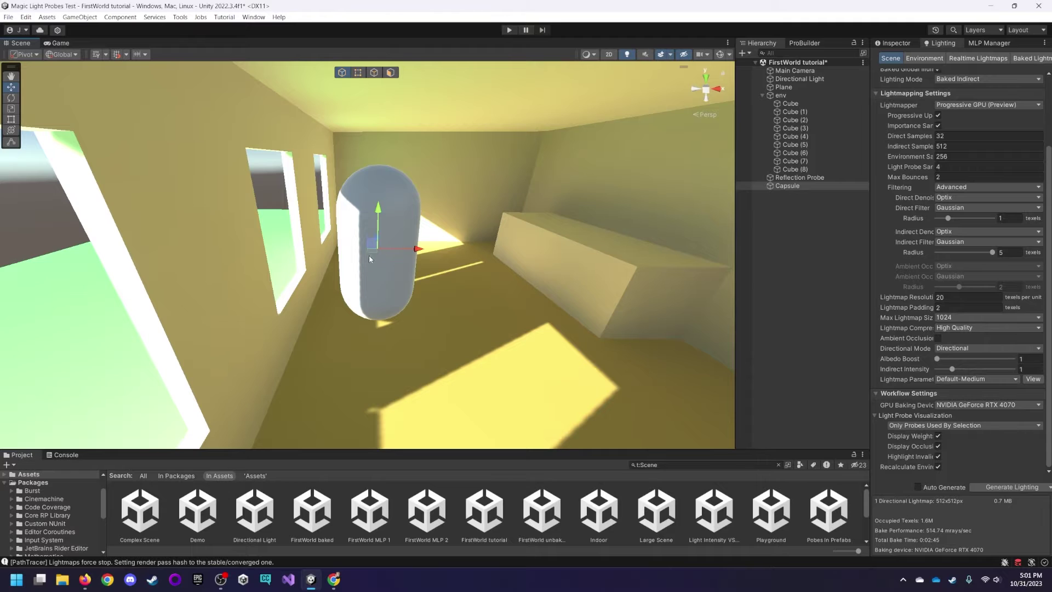
drag(379, 244, 380, 291)
right_drag(429, 222, 401, 250)
right_drag(409, 171, 149, 265)
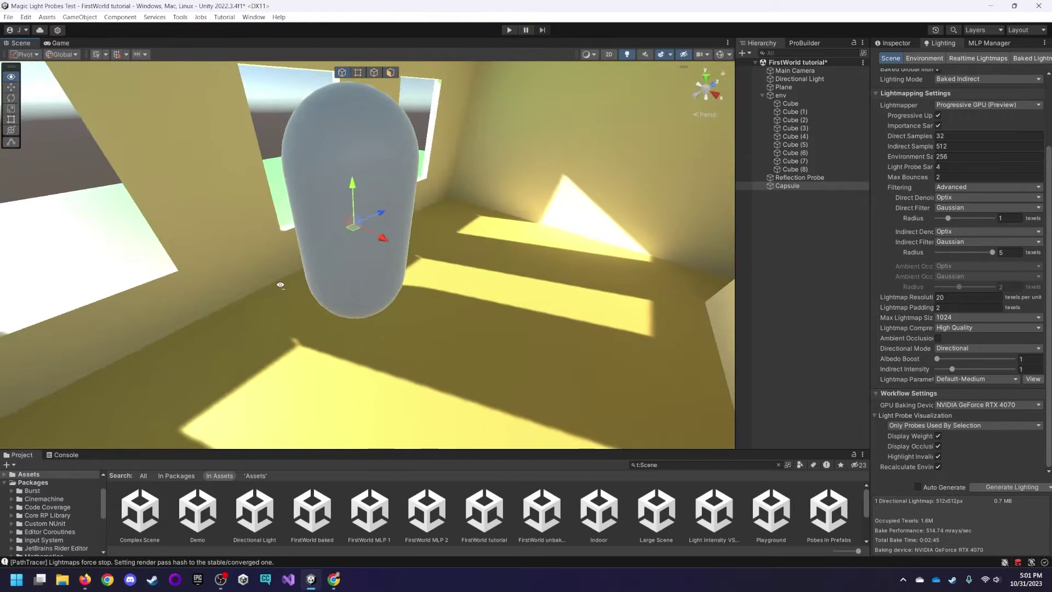
mouse_move(280, 285)
right_down()
mouse_move(298, 279)
mouse_move(275, 280)
right_up()
right_drag(524, 266, 331, 270)
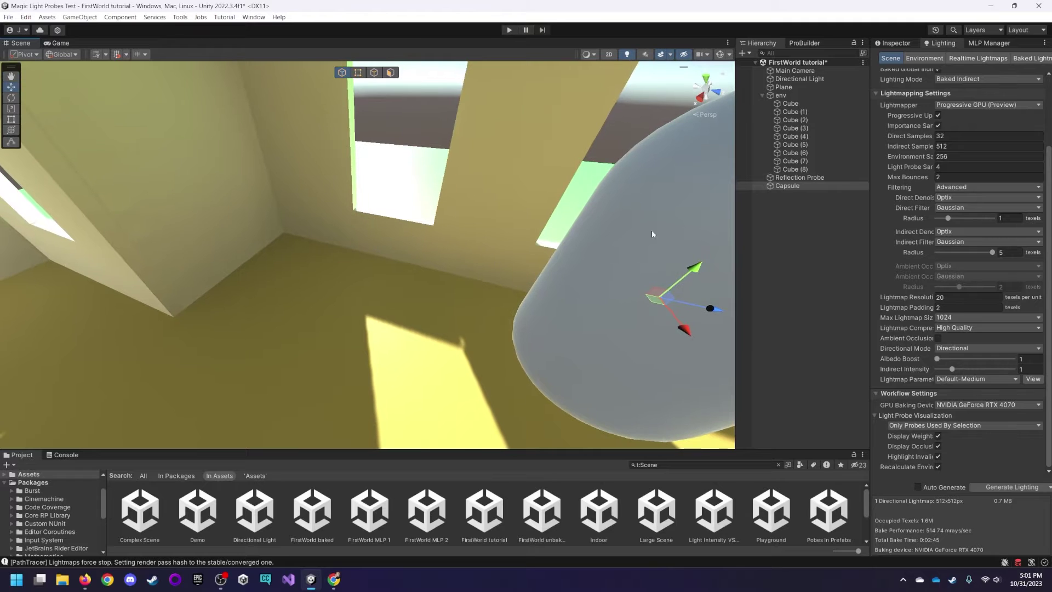
Step: Collapse the env group in the hierarchy and open the Magic Light Probes MLP Manager
click(762, 96)
click(986, 44)
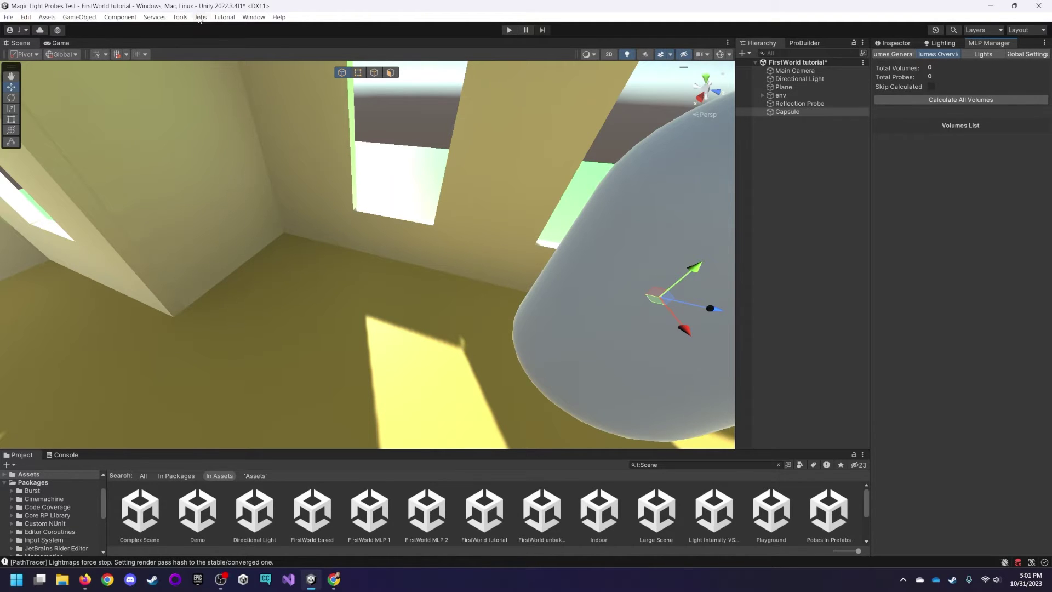
click(180, 17)
mouse_move(184, 30)
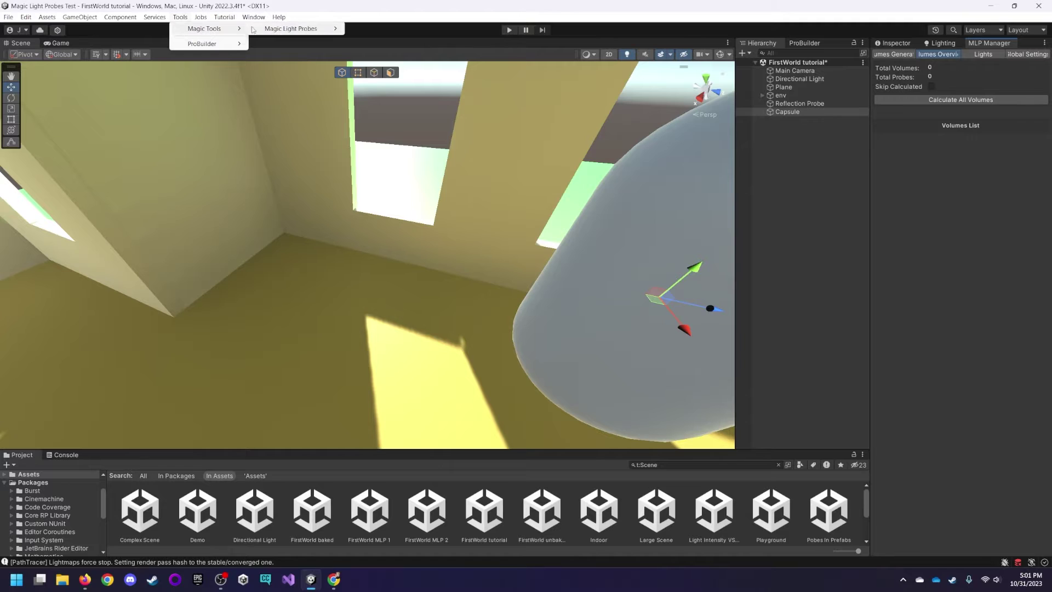
mouse_move(307, 28)
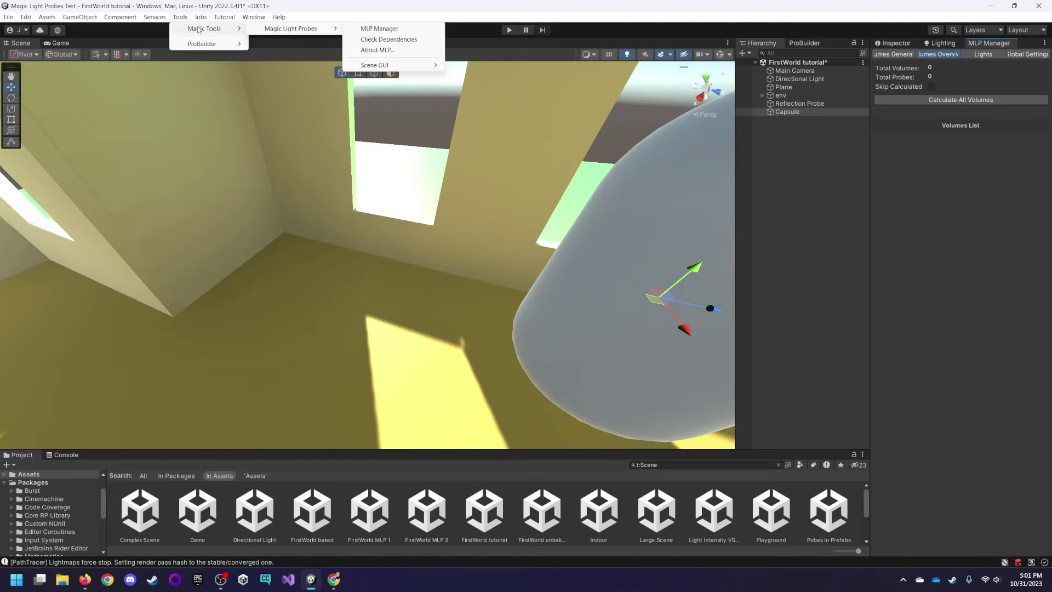
click(390, 30)
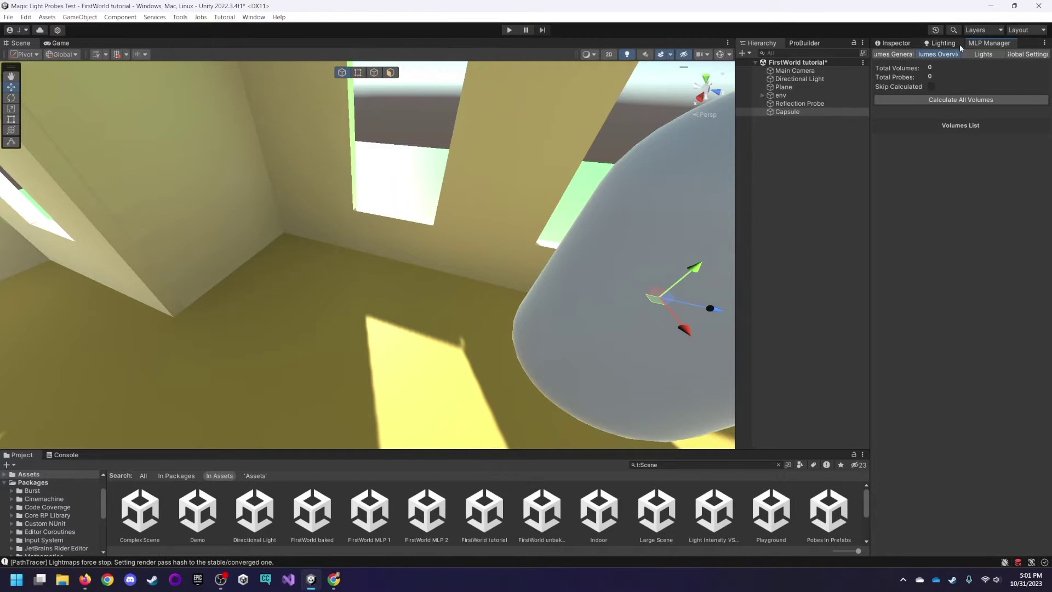
Step: Show the volume generation options in a widened MLP Manager and add a manually placed volume
drag(983, 48, 416, 7)
drag(952, 108, 985, 111)
click(897, 55)
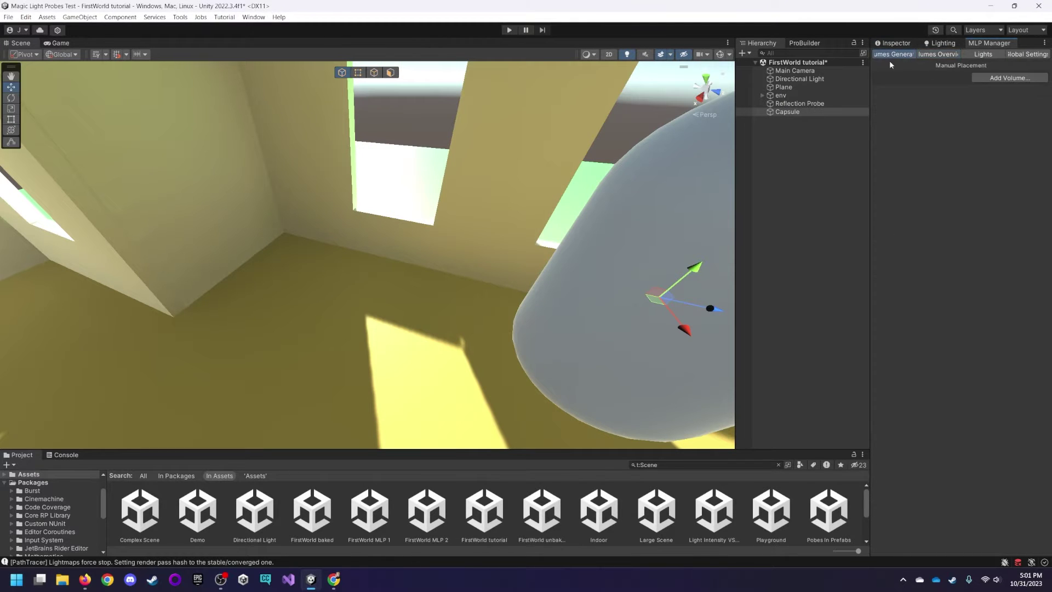
drag(869, 71, 772, 78)
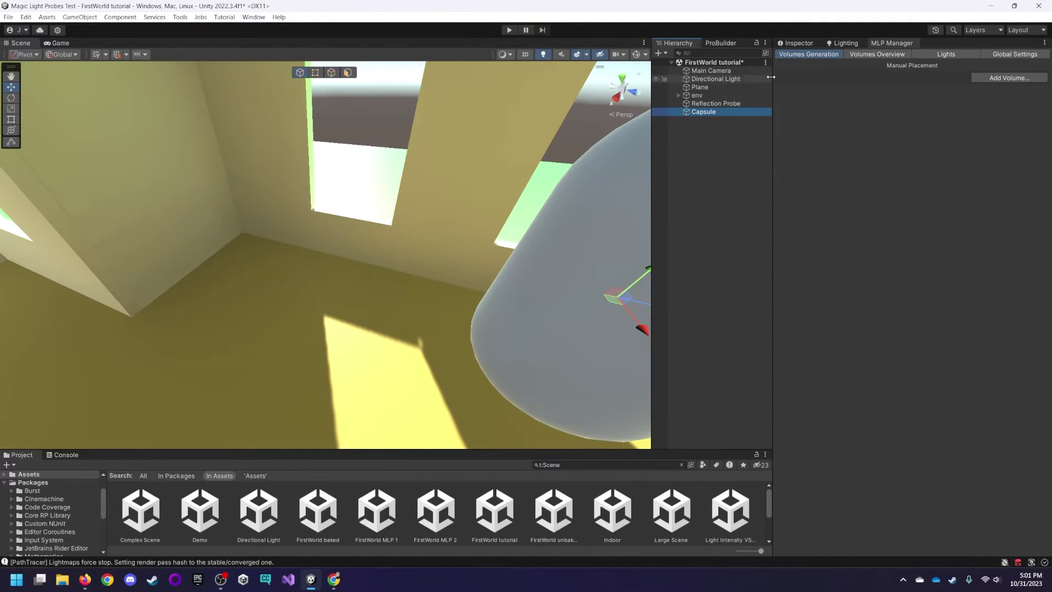
click(1005, 79)
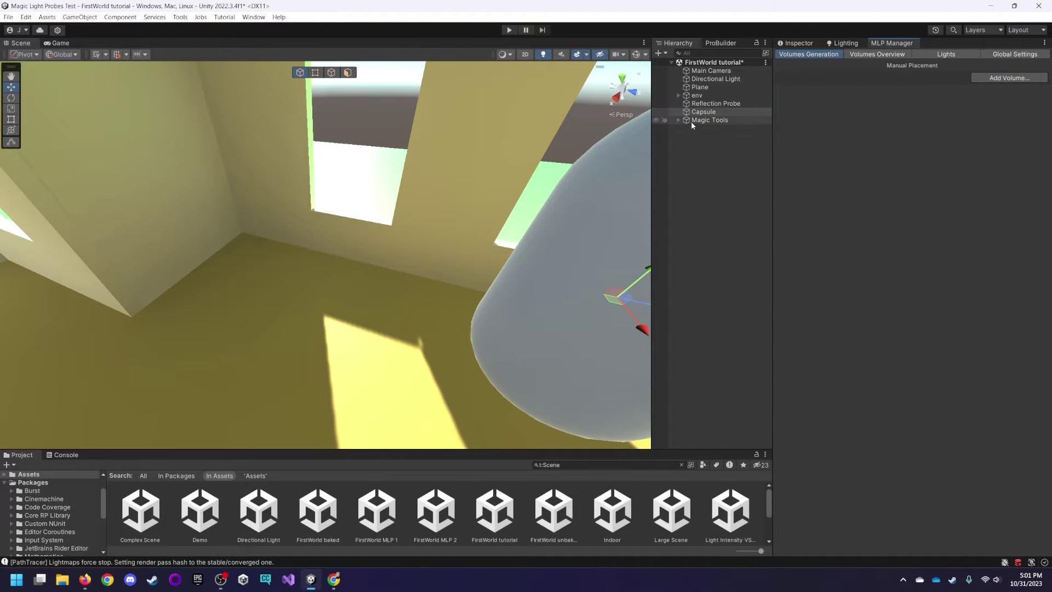
Step: Expand Magic Tools and Magic Light Probes in the hierarchy, then select MLP Group 0 and locate it in the scene
click(688, 121)
click(678, 121)
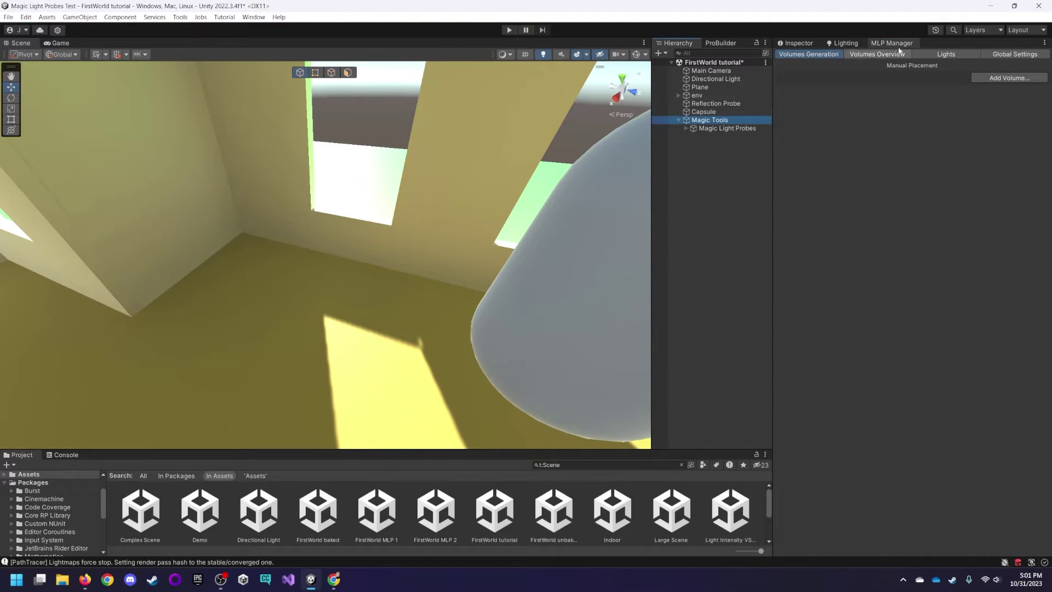
click(696, 129)
click(685, 128)
click(711, 136)
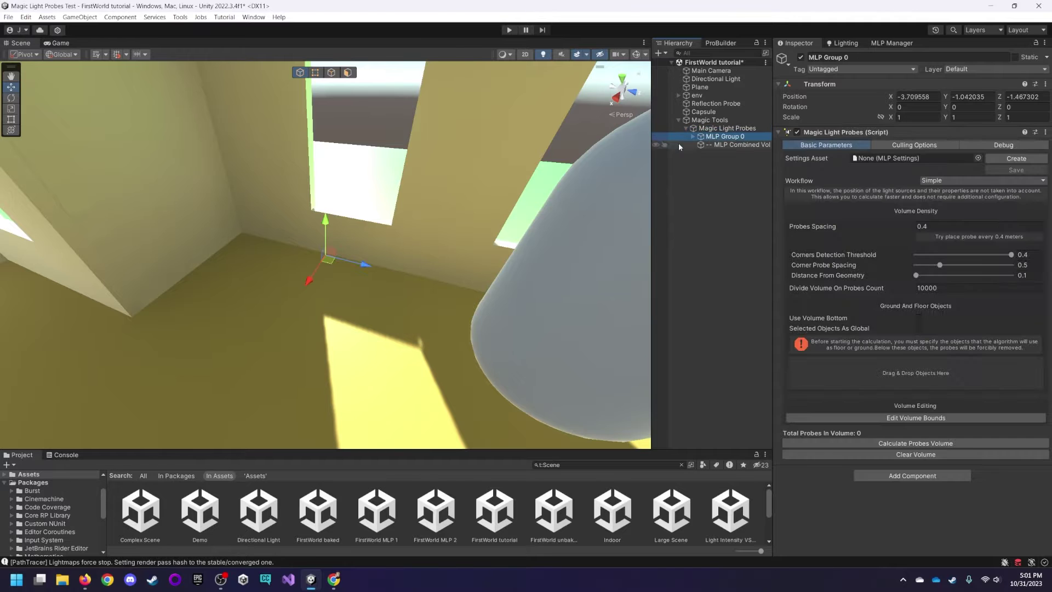
right_drag(352, 171, 429, 172)
alt+drag(429, 172, 405, 170)
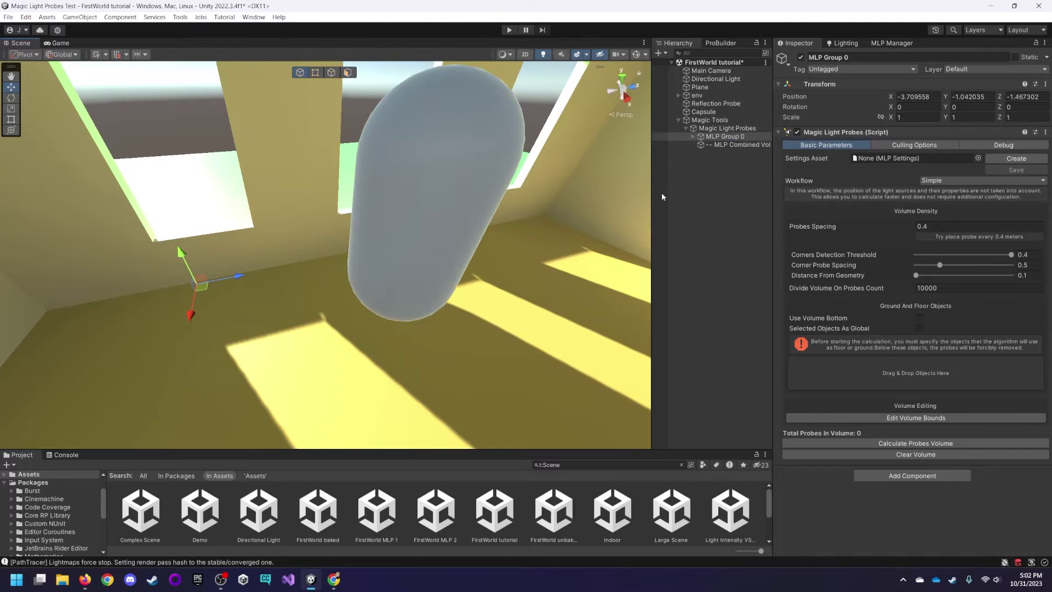
right_drag(390, 195, 335, 195)
key(f)
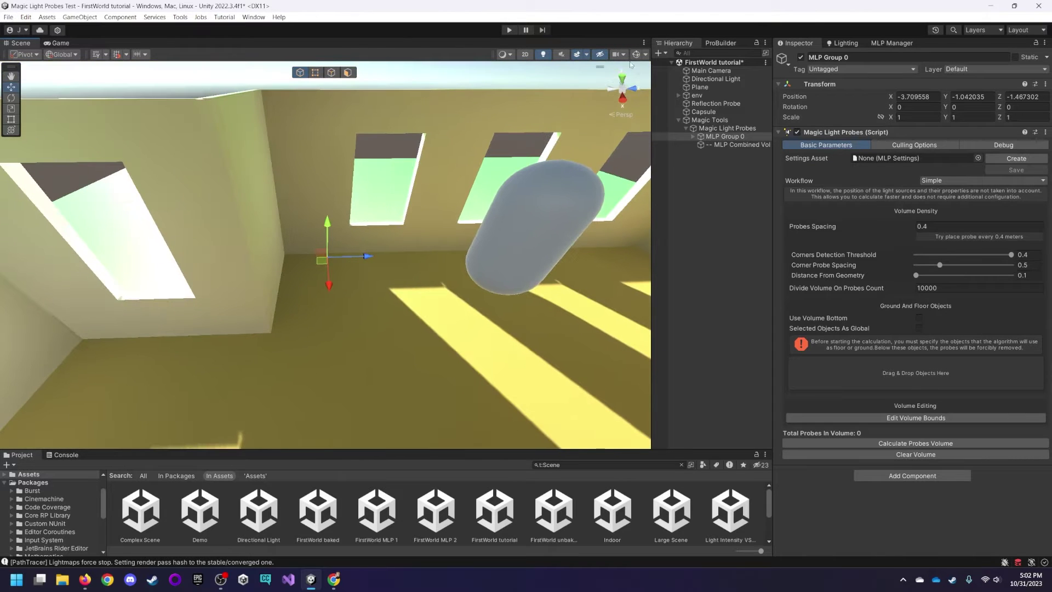
alt+drag(633, 63, 385, 271)
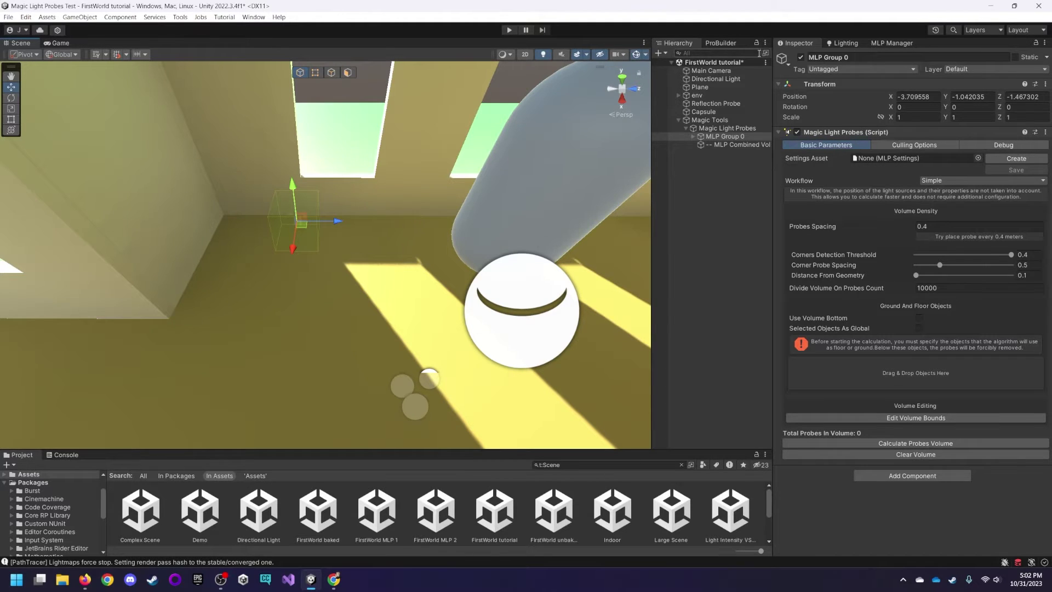
Step: Reset the position of MLP Group 0 to the origin and raise it to about Y 1.432
click(1046, 86)
click(983, 93)
key(f)
right_drag(406, 264, 361, 262)
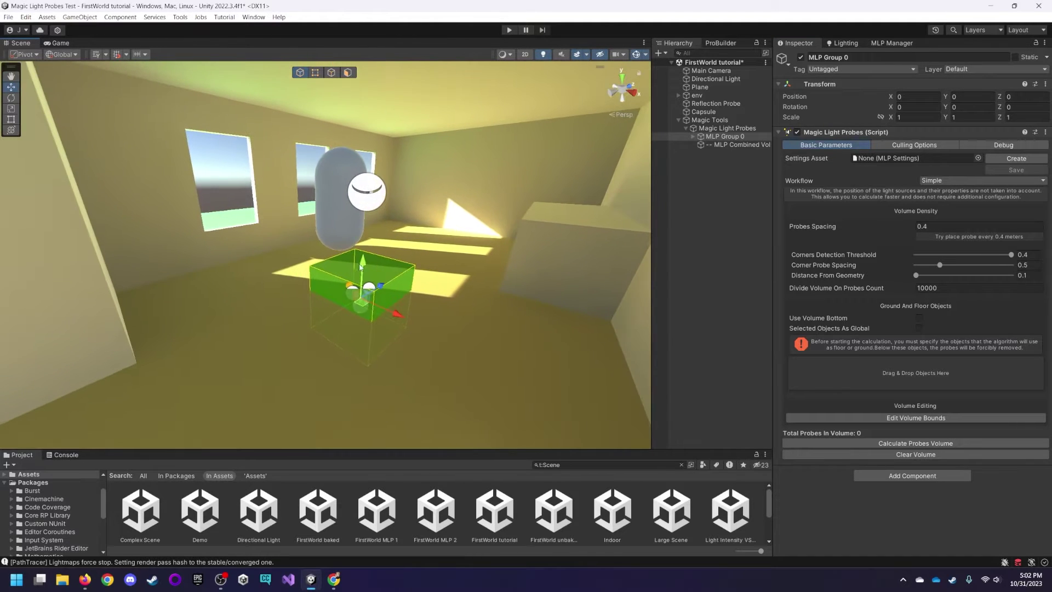
drag(368, 262, 368, 168)
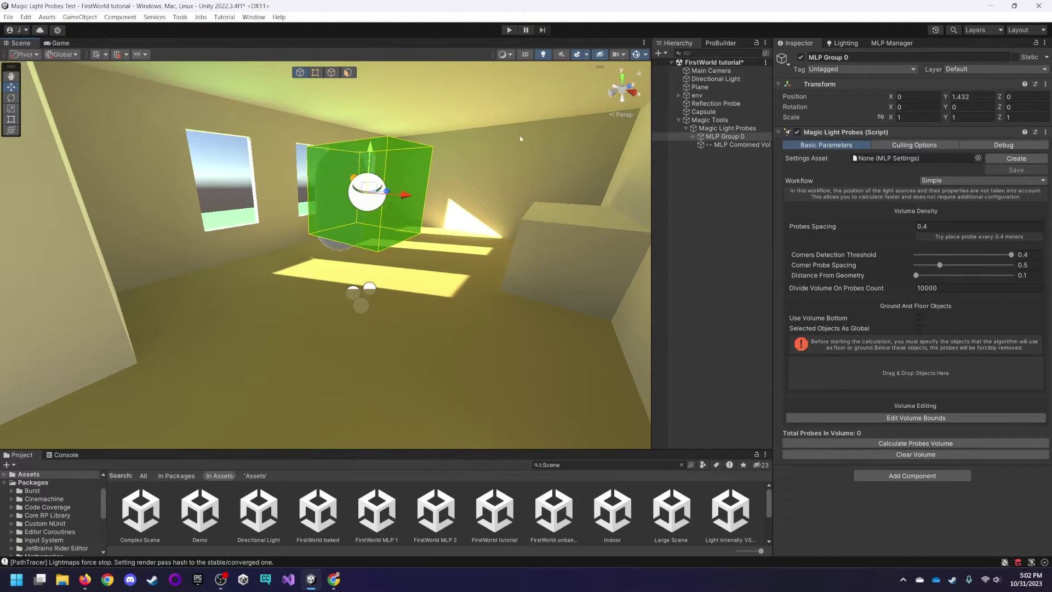
Step: Edit the bounds of MLP Group 0's volume in side view to about 9.94 long and 2.70 high, matching the room
click(636, 97)
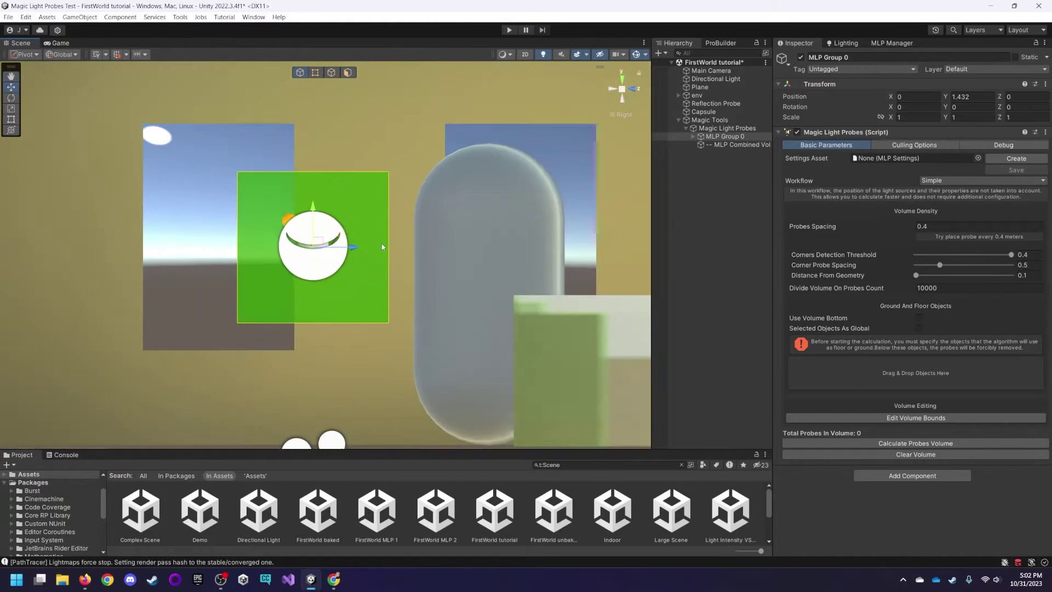
scroll(395, 248, down, 10)
scroll(303, 275, up, 6)
click(629, 90)
click(631, 92)
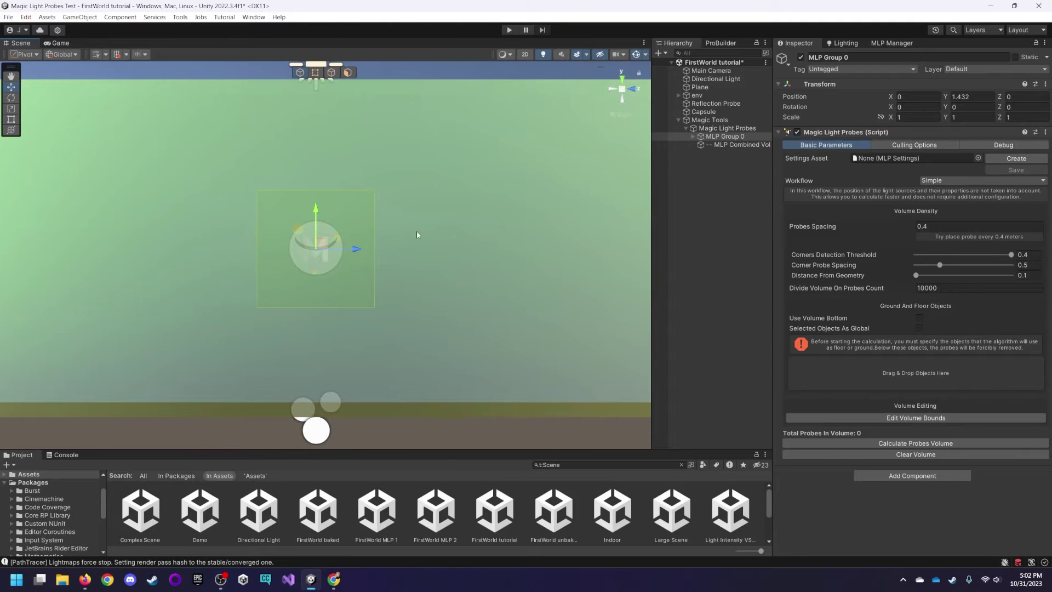
scroll(532, 231, down, 5)
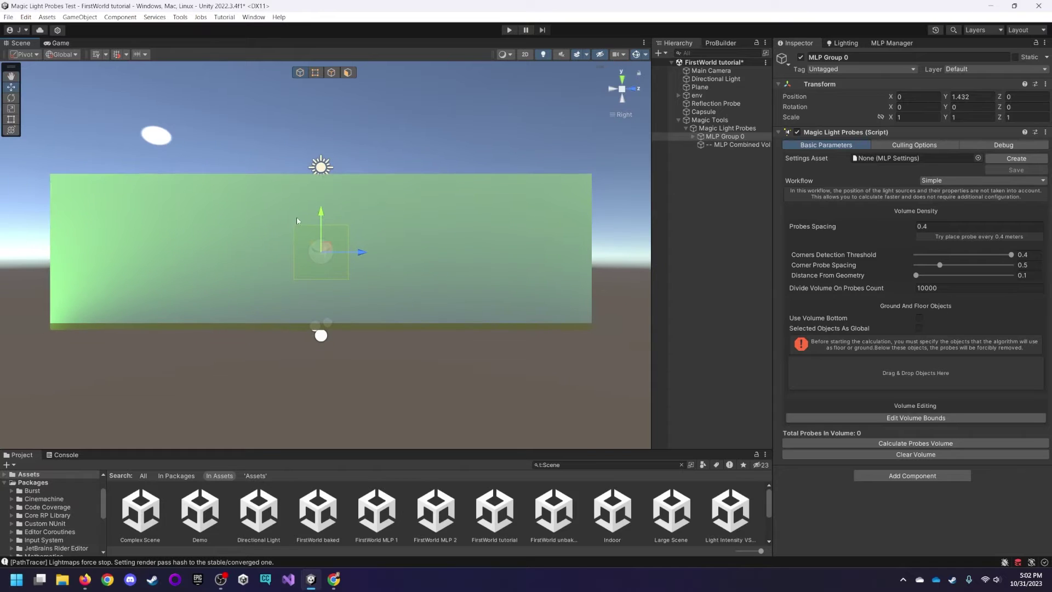
scroll(316, 234, up, 1)
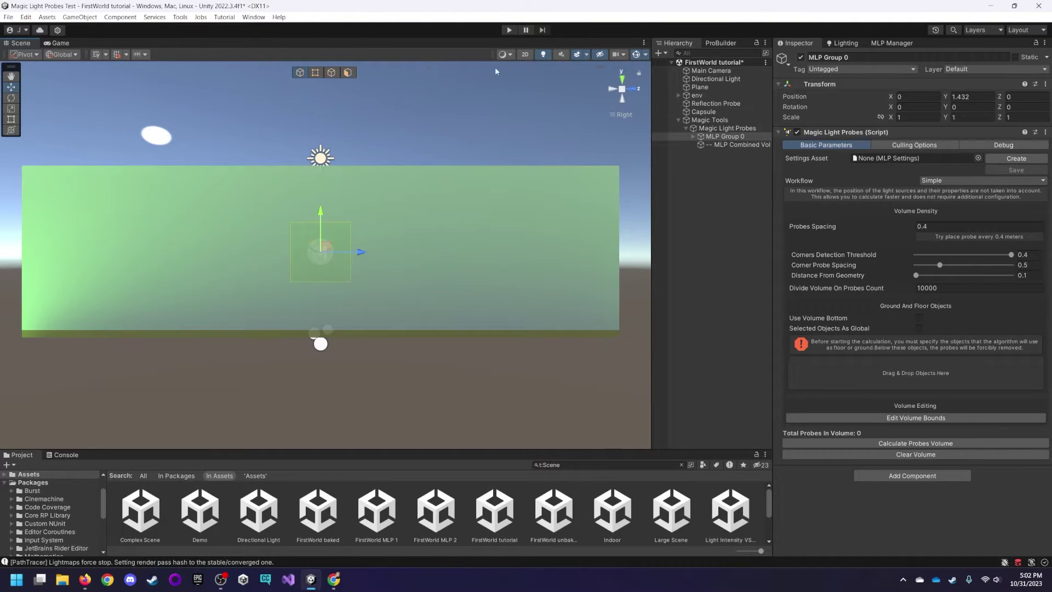
click(930, 419)
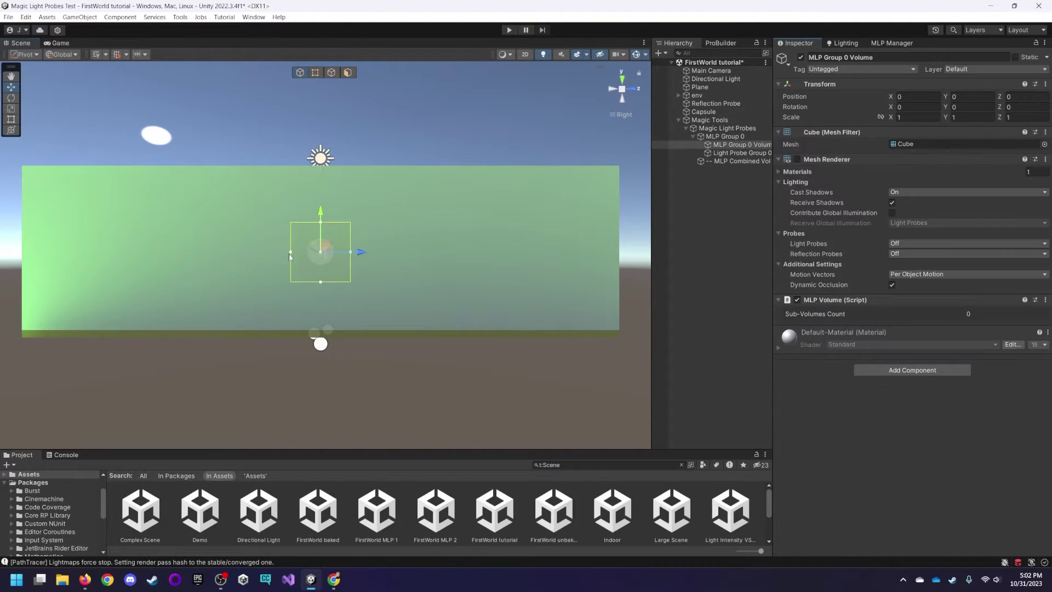
drag(291, 252, 26, 258)
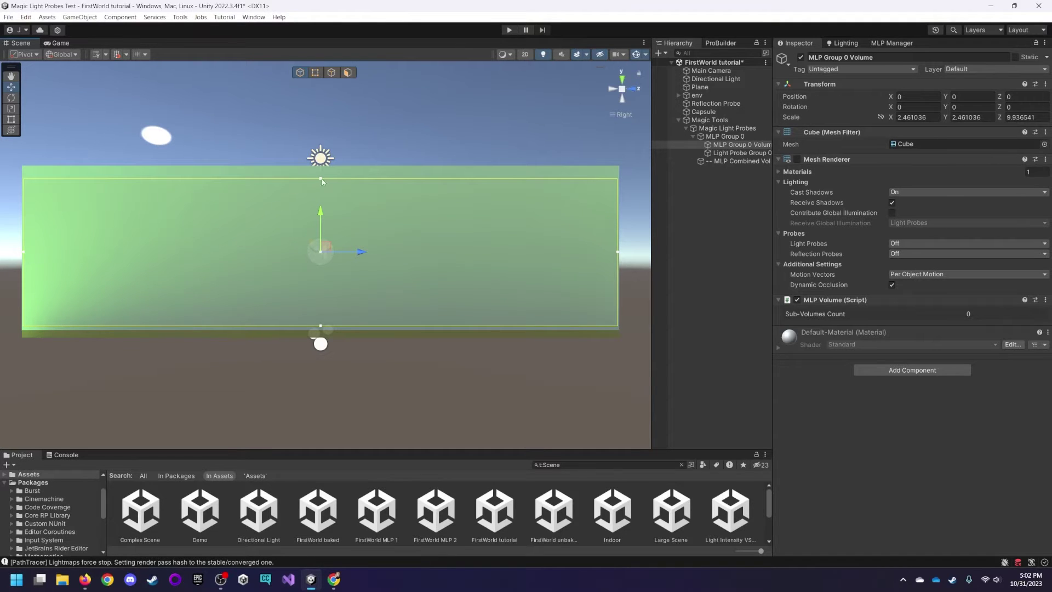
alt+drag(320, 178, 321, 170)
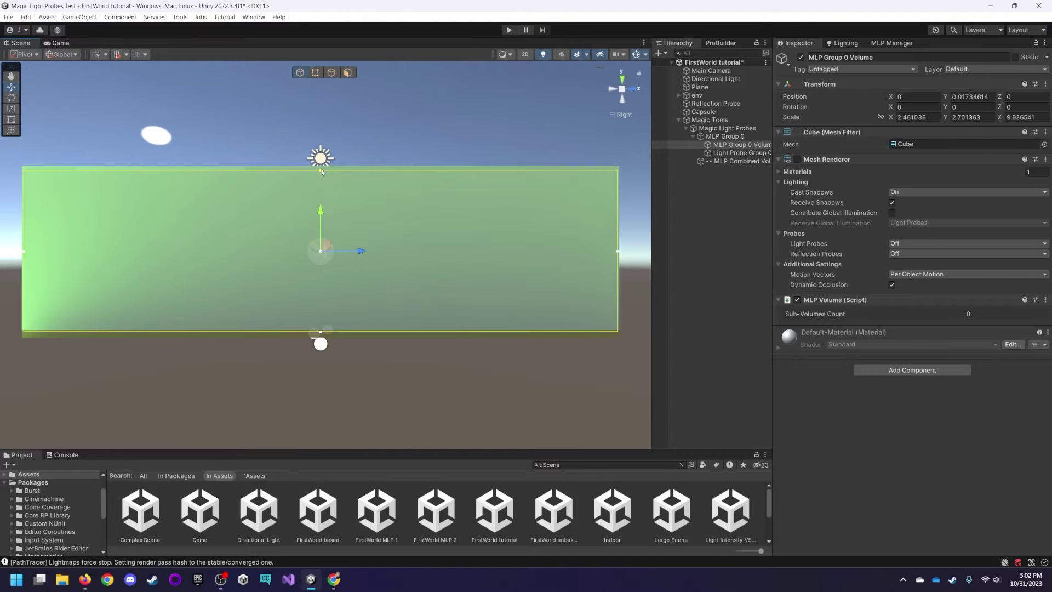
Step: Extend the volume bounds in back view to the room's width, about 4.94, and to a height of about 2.74
click(613, 89)
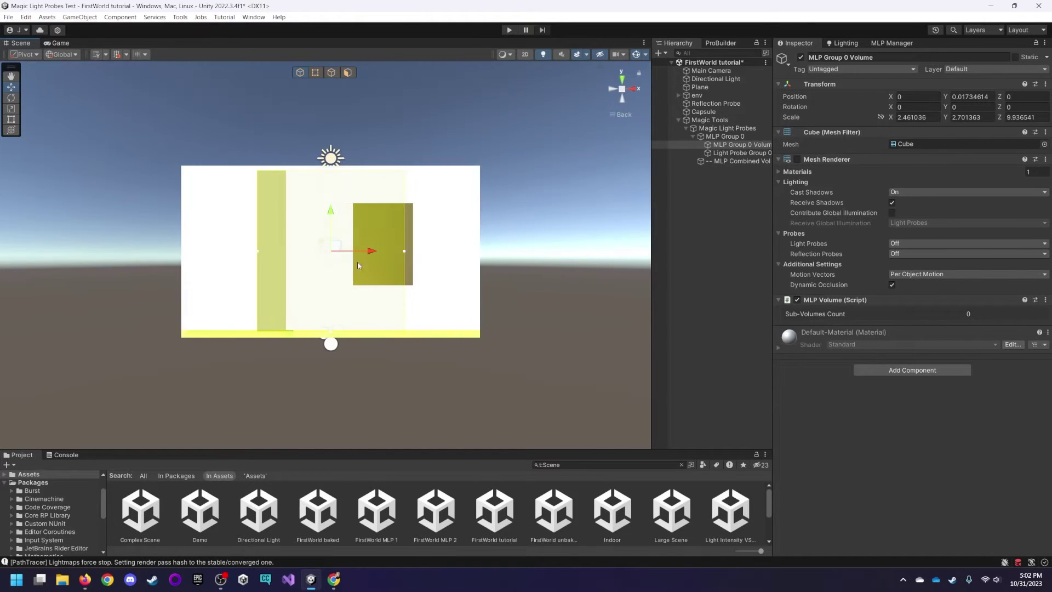
alt+drag(407, 252, 478, 255)
drag(332, 170, 332, 167)
click(622, 90)
key(w)
right_drag(584, 228, 328, 247)
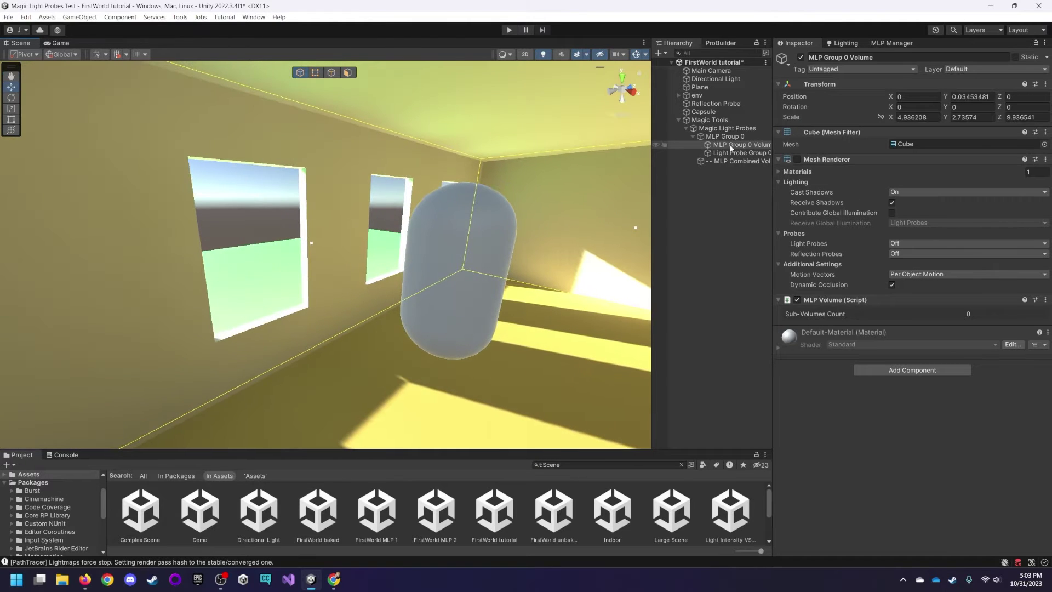
Step: Assign the MLP Default settings asset to MLP Group 0 and load its values
click(729, 137)
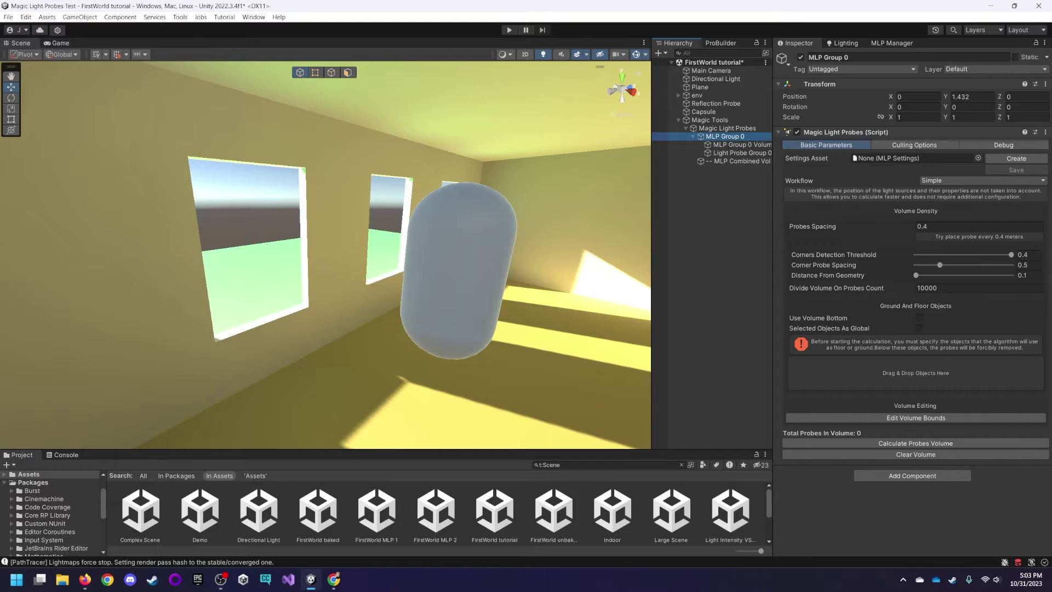
click(978, 158)
click(719, 190)
double_click(719, 189)
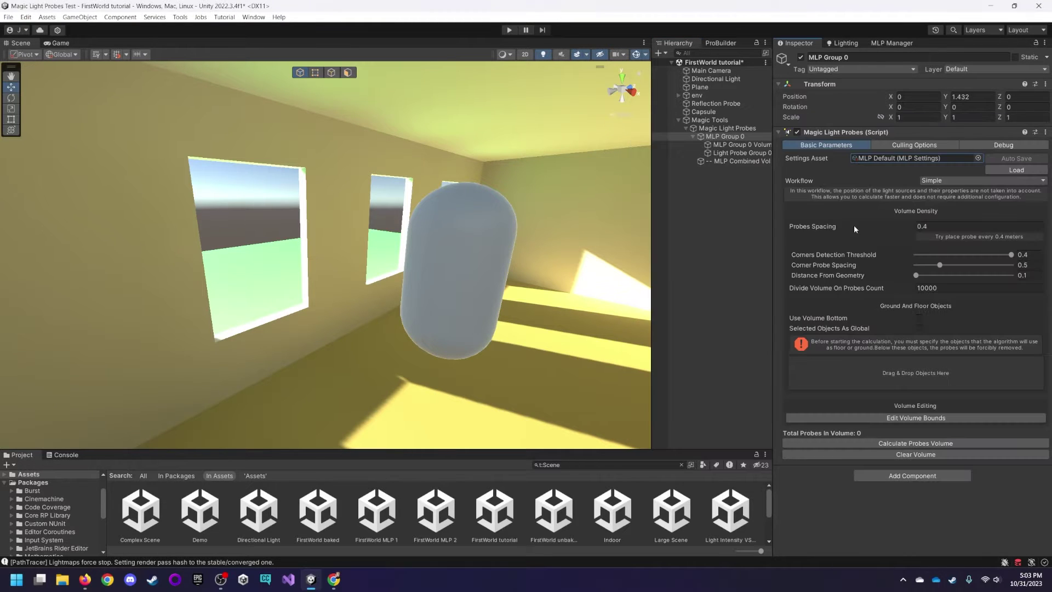
click(1016, 169)
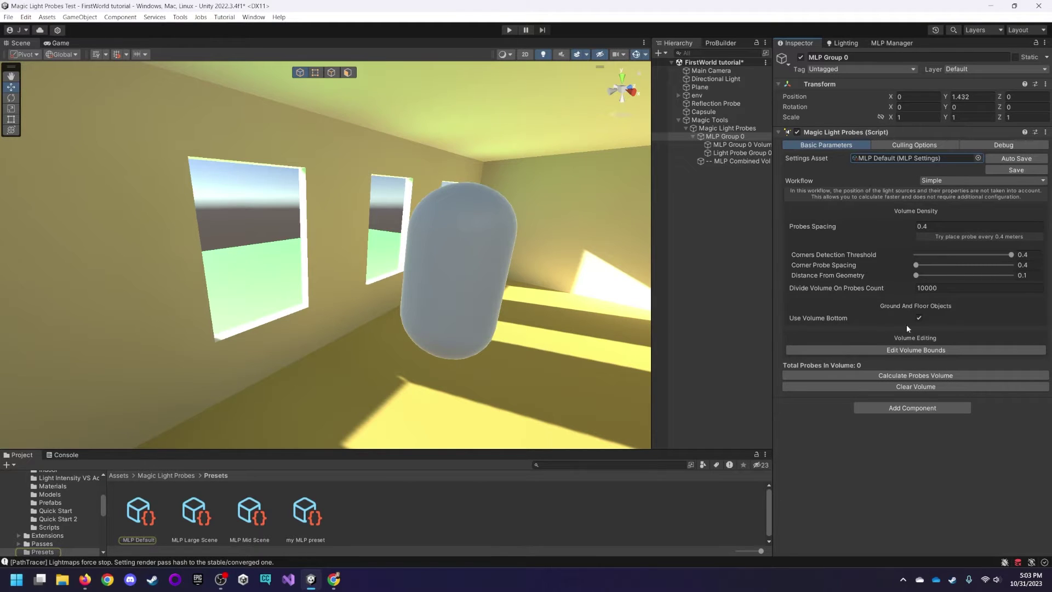
Step: Examine MLP Group 0's culling options, including the available collision detection layers, against the room's geometry
click(914, 144)
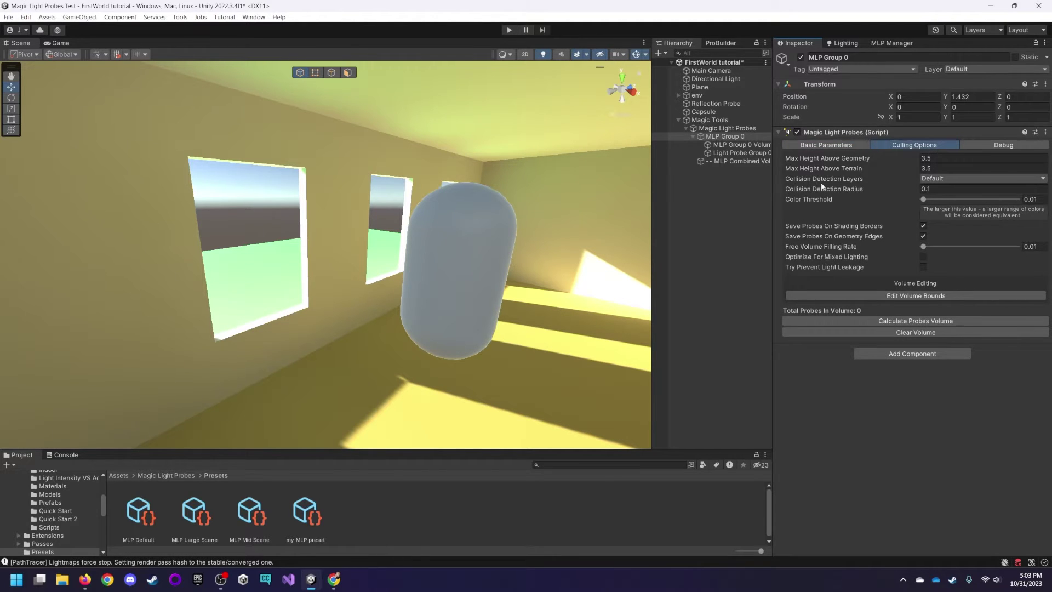
right_drag(295, 240, 514, 264)
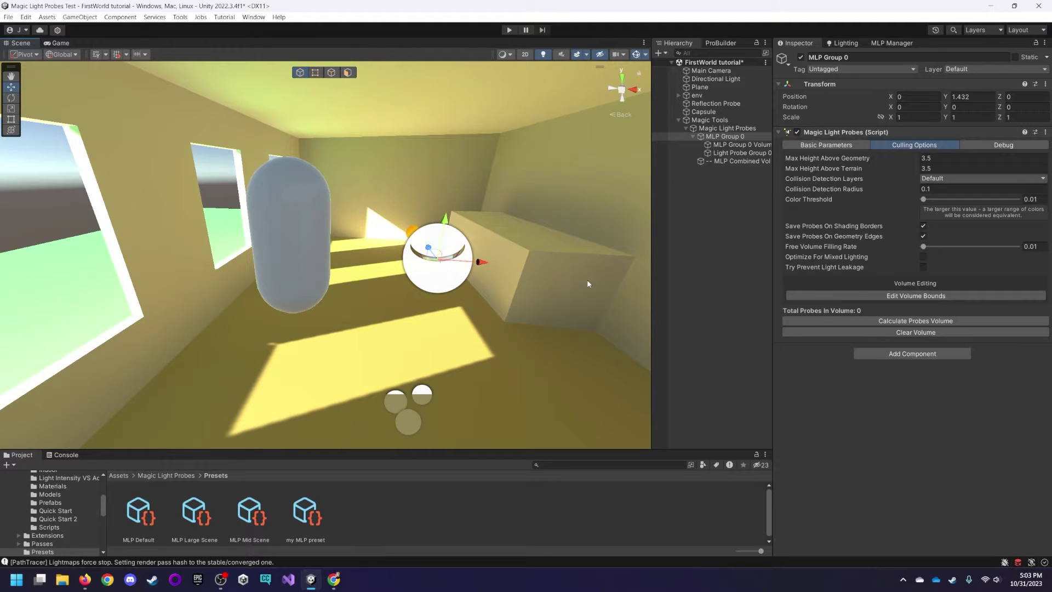
click(947, 181)
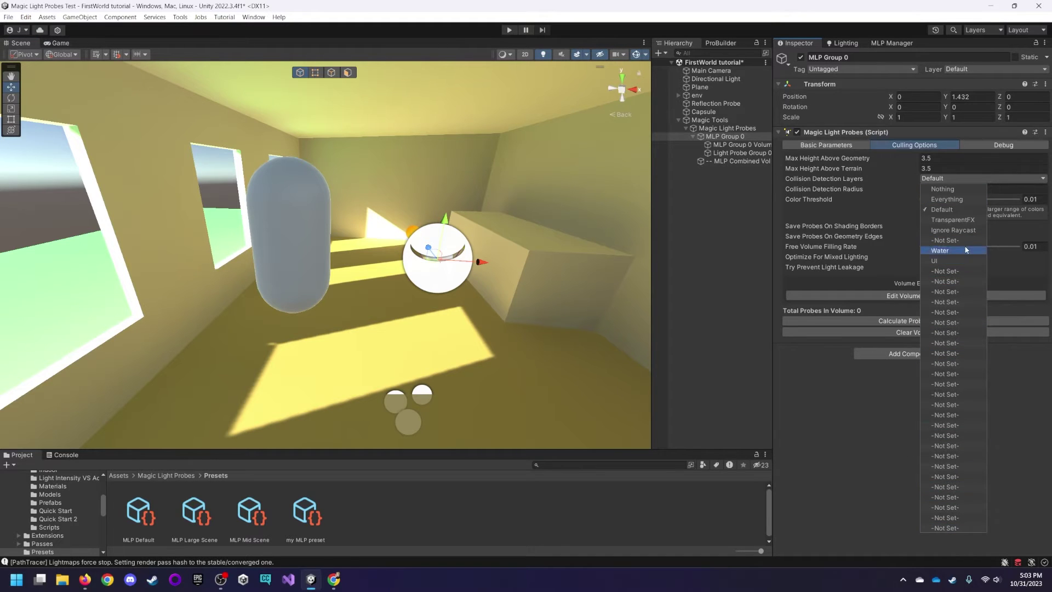
click(937, 183)
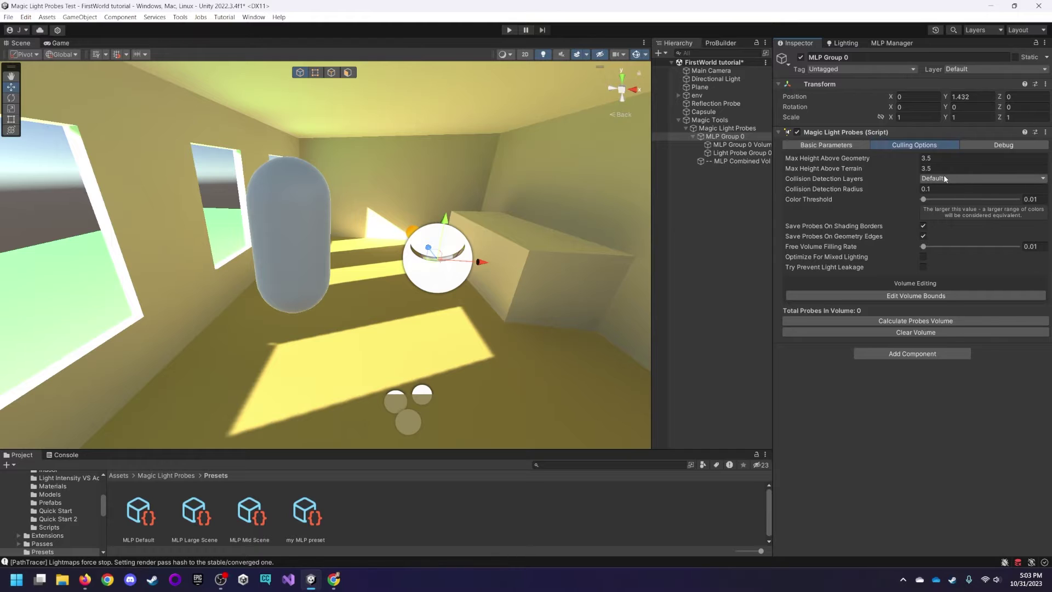
click(945, 179)
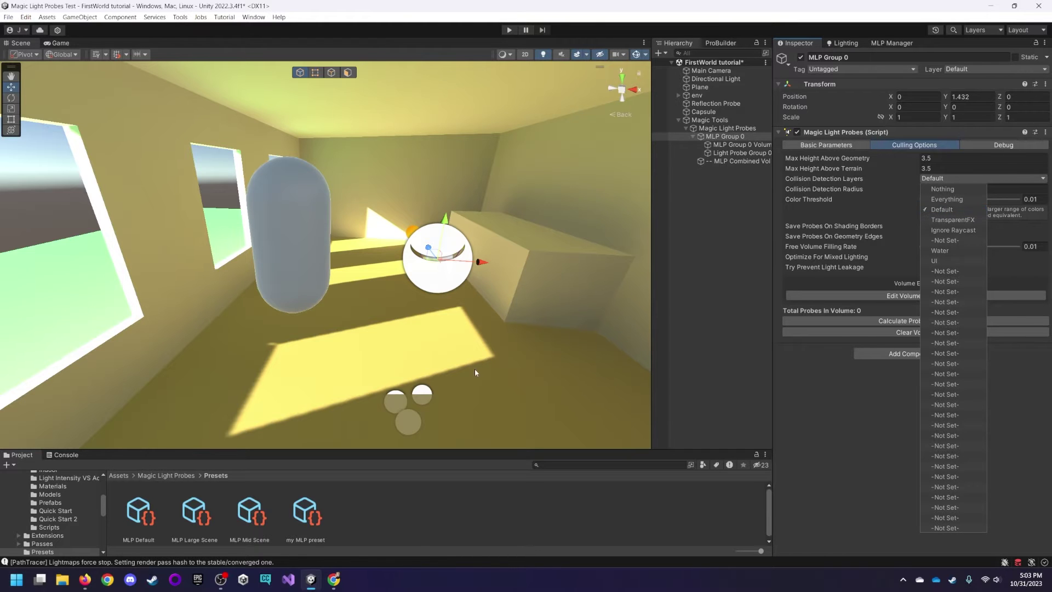
click(949, 181)
right_drag(373, 274, 344, 284)
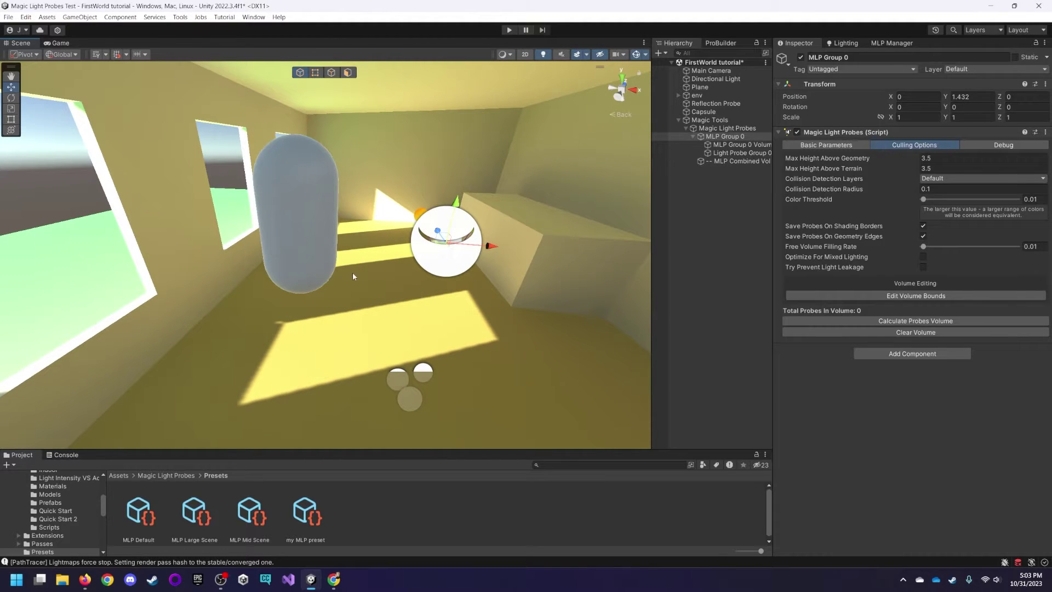
right_drag(414, 286, 423, 287)
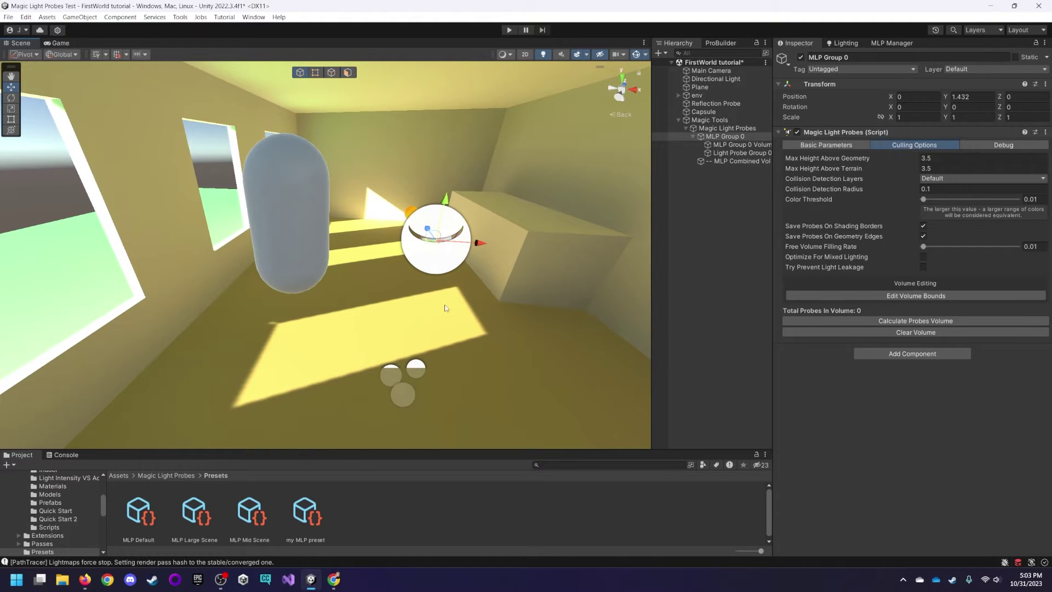
right_drag(543, 289, 460, 277)
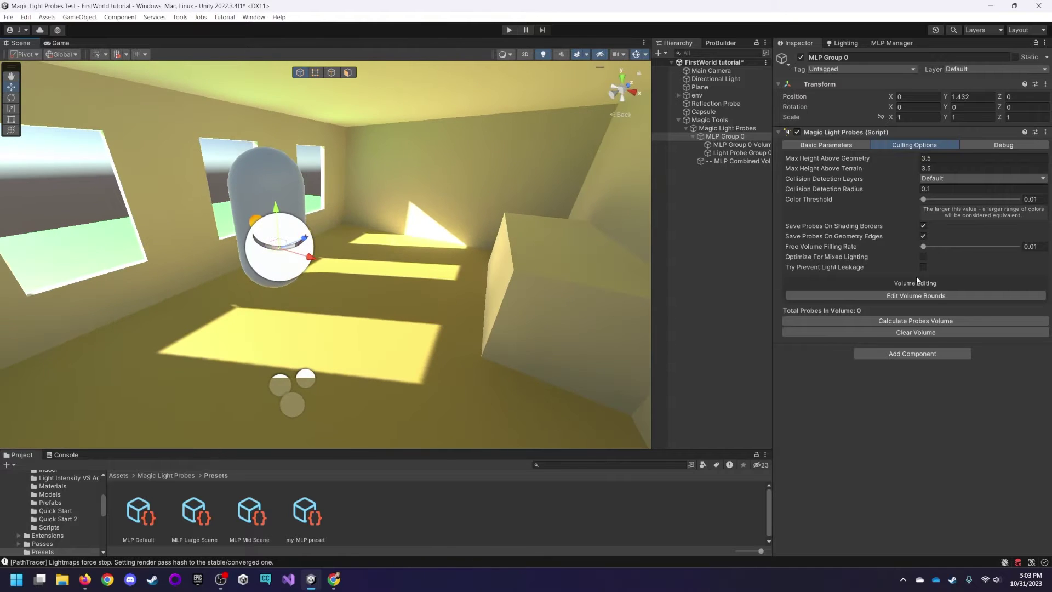
Step: Return to MLP Group 0's basic parameters and view the room from farther back
click(825, 146)
scroll(463, 260, down, 3)
right_drag(463, 260, 461, 258)
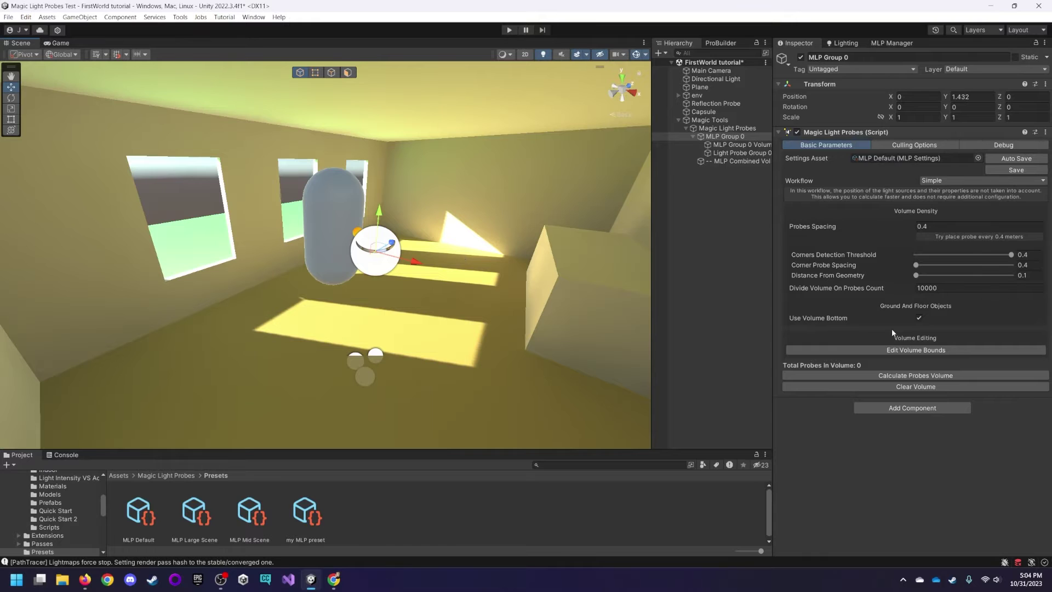
Step: Calculate the probe volume for MLP Group 0 with the MLP Default settings and view the generated probes in the room
click(912, 377)
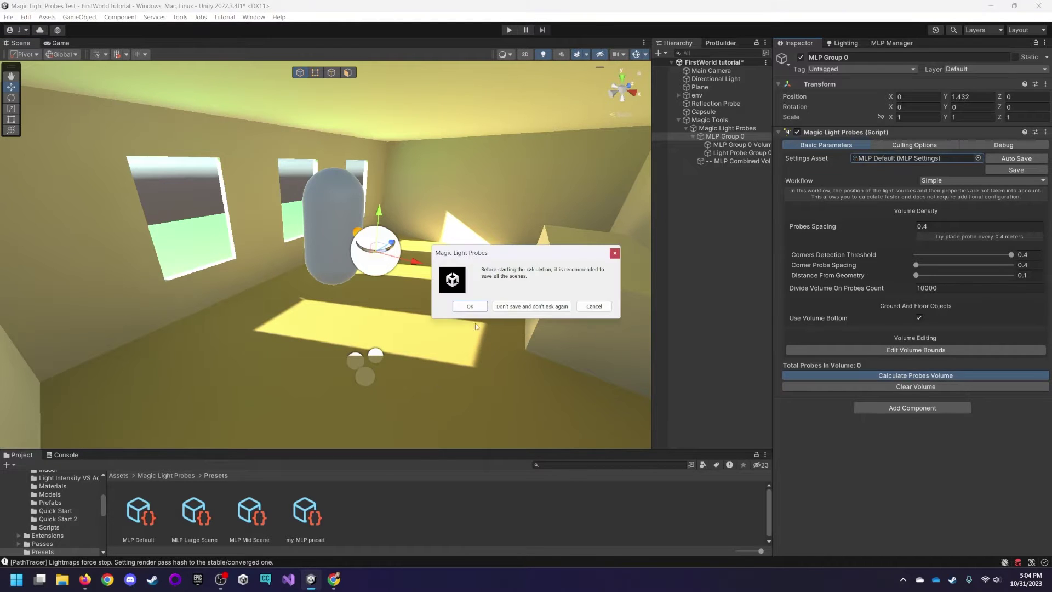
click(473, 306)
click(512, 308)
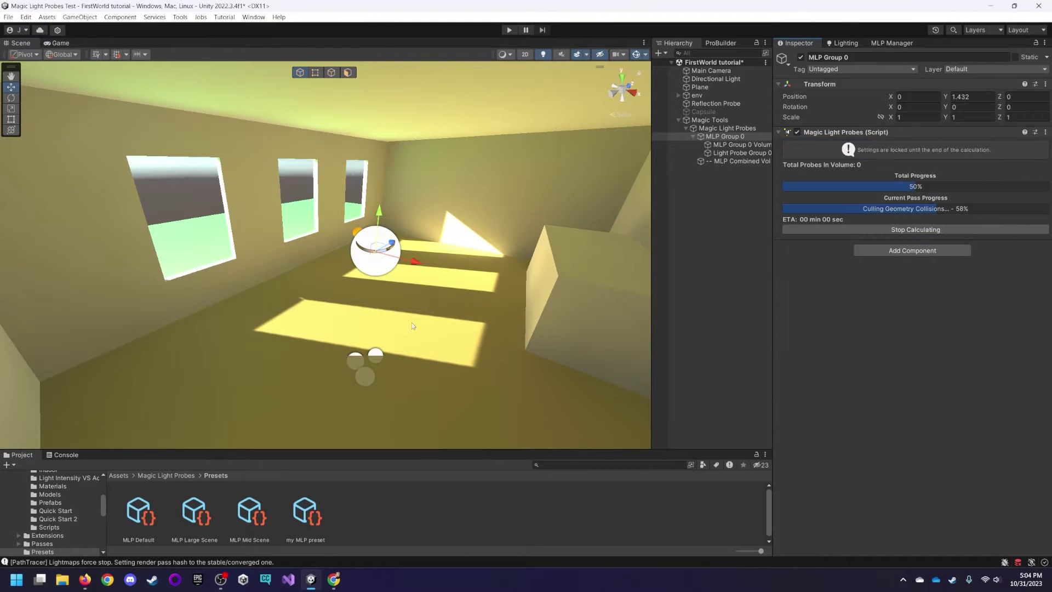
right_drag(447, 294, 598, 345)
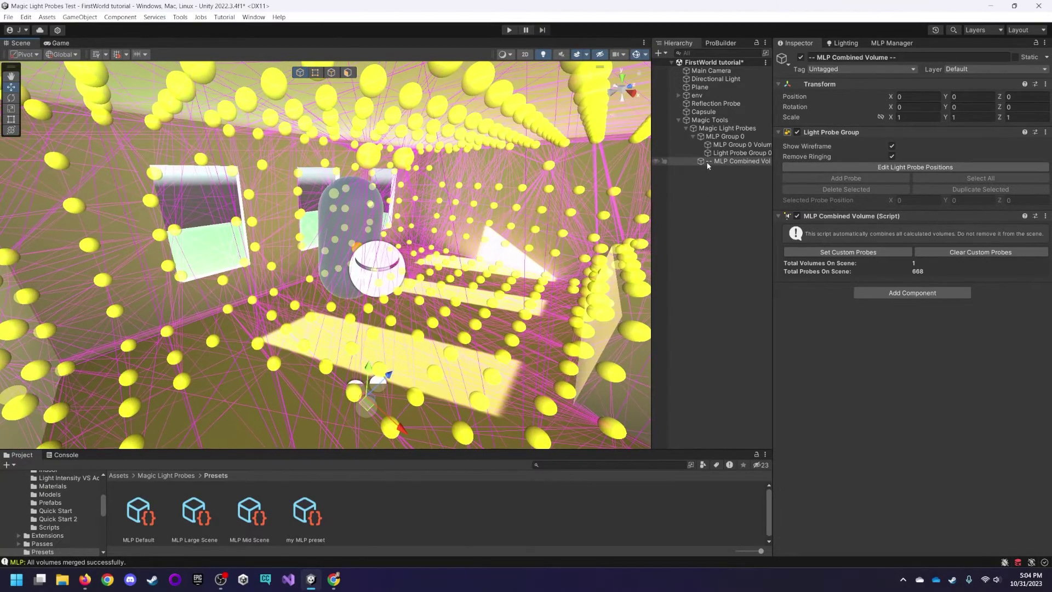
Step: Add a standard Light Probe Group to the scene and raise it to about 1.535 in Y
click(685, 128)
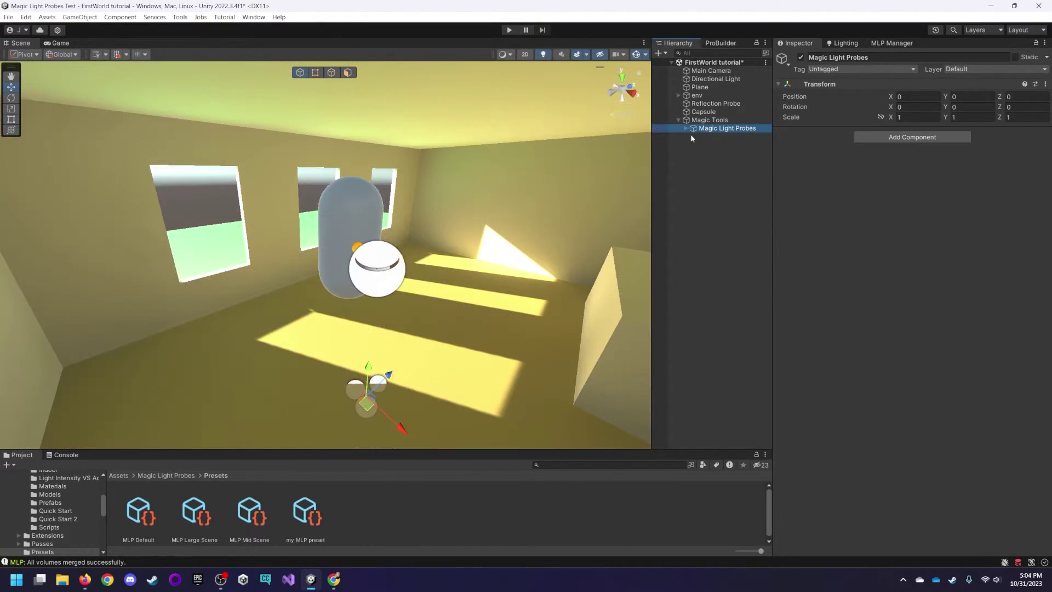
right_click(704, 156)
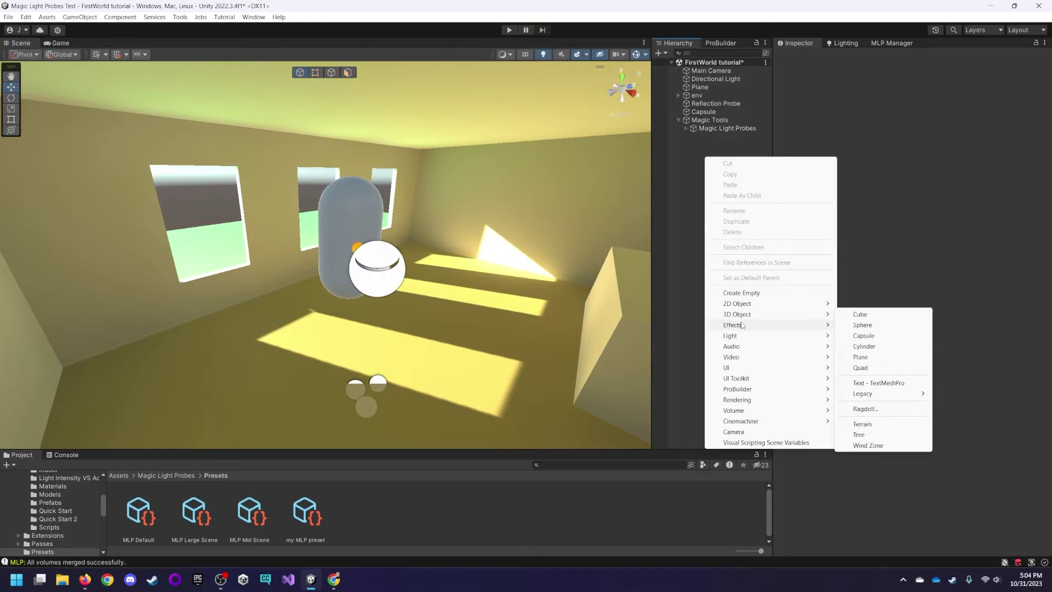
mouse_move(740, 335)
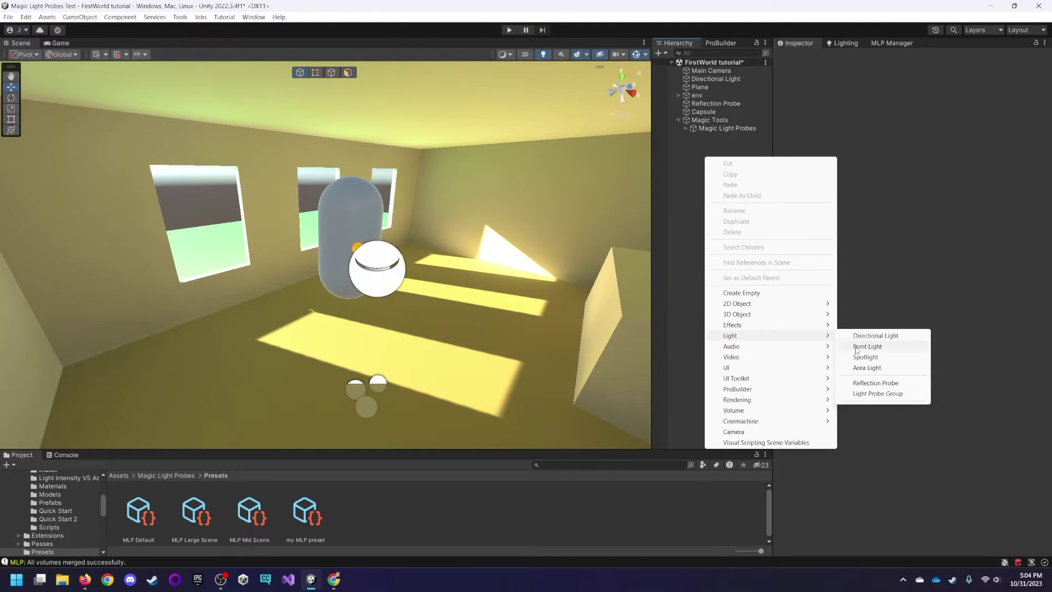
click(858, 393)
right_drag(460, 329, 422, 293)
drag(423, 293, 449, 168)
right_drag(450, 168, 627, 163)
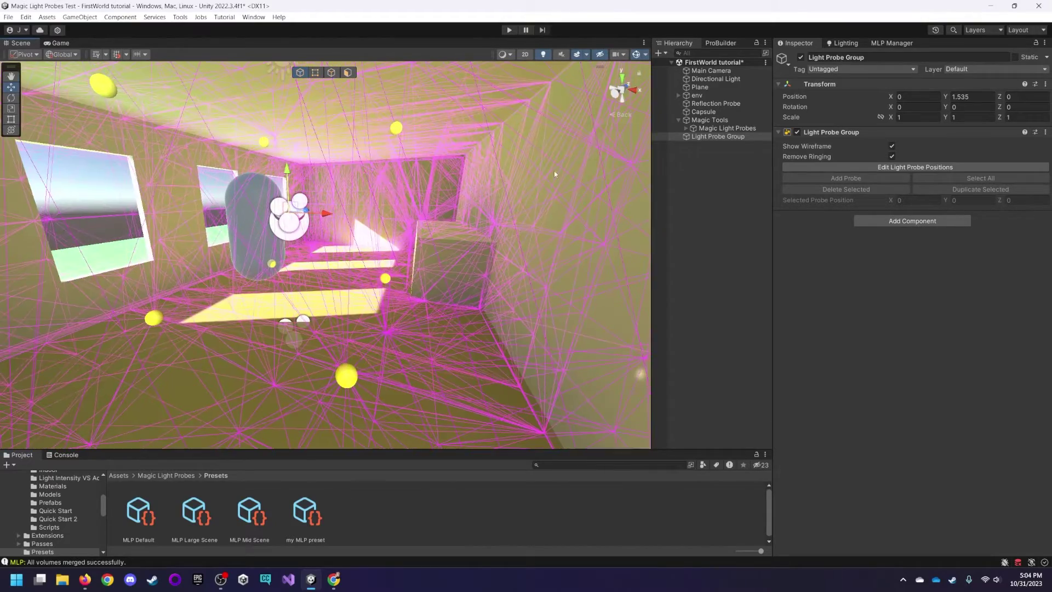
Step: Start editing the Light Probe Group's probes, add one at the floor, and raise it toward mid-room
click(877, 167)
click(158, 123)
right_drag(158, 123, 125, 117)
click(812, 177)
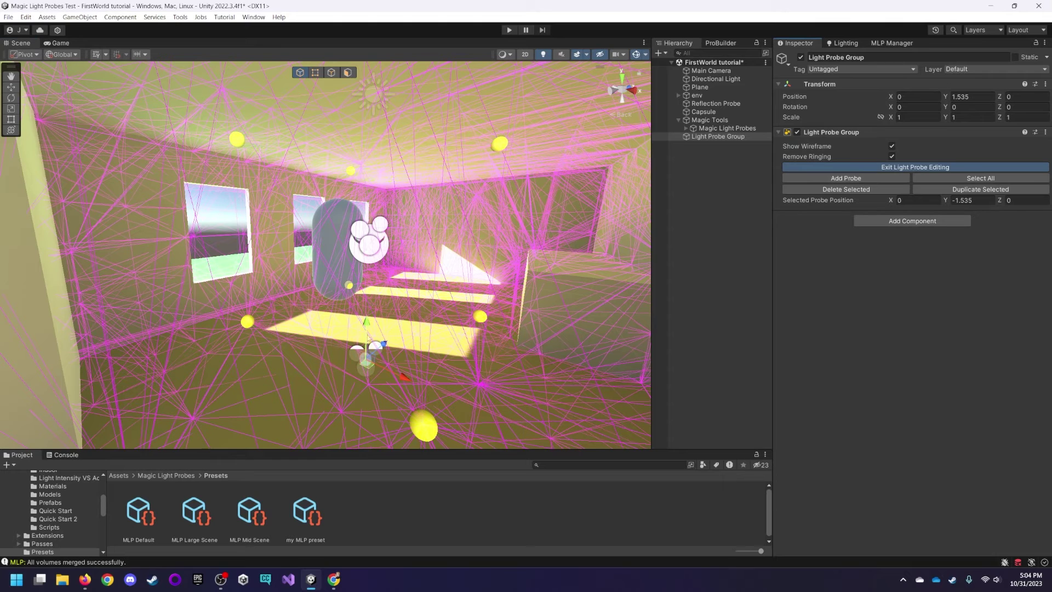
drag(369, 336, 381, 275)
Step: Place upper probes of the Light Probe Group by hand along the ceiling, and delete the whole group
click(499, 144)
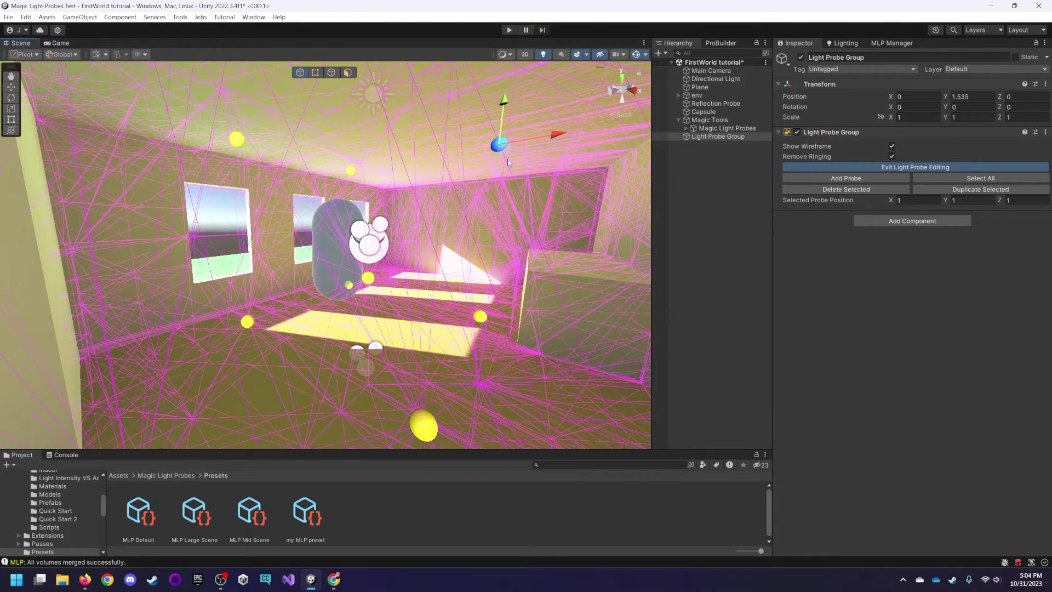
right_drag(509, 160, 540, 146)
drag(523, 162, 419, 174)
drag(287, 163, 445, 220)
drag(383, 187, 415, 205)
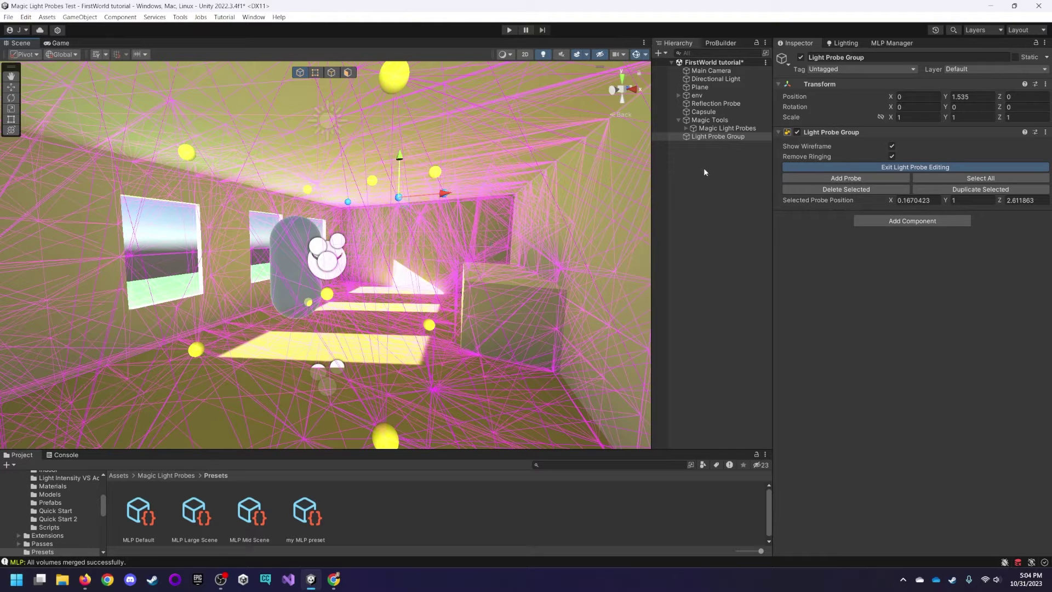
key(Delete)
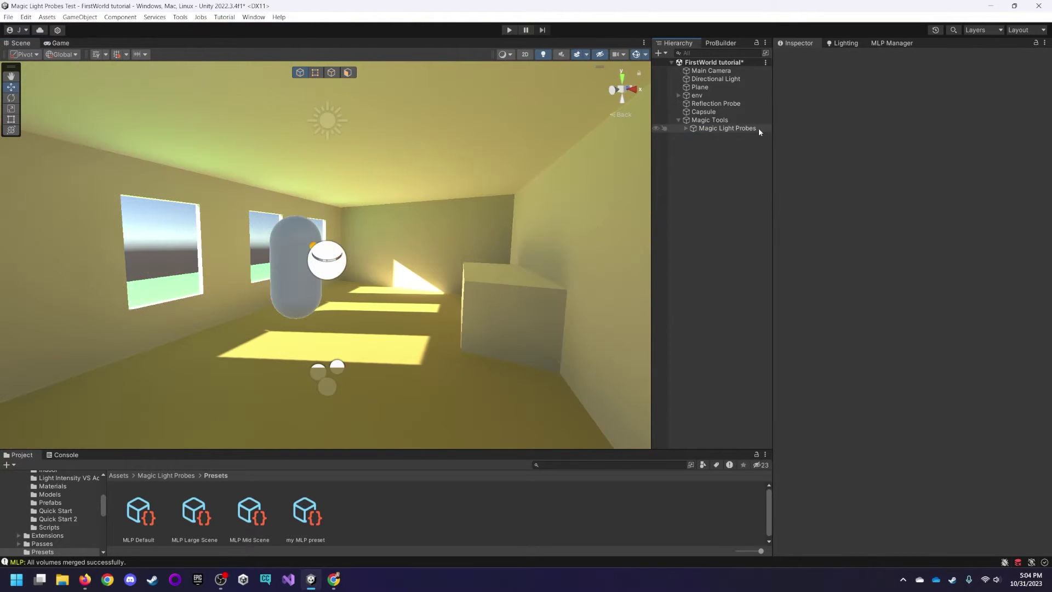
Step: Select Light Probe Group 0 under MLP Group 0 and view its generated probes throughout the room
click(747, 128)
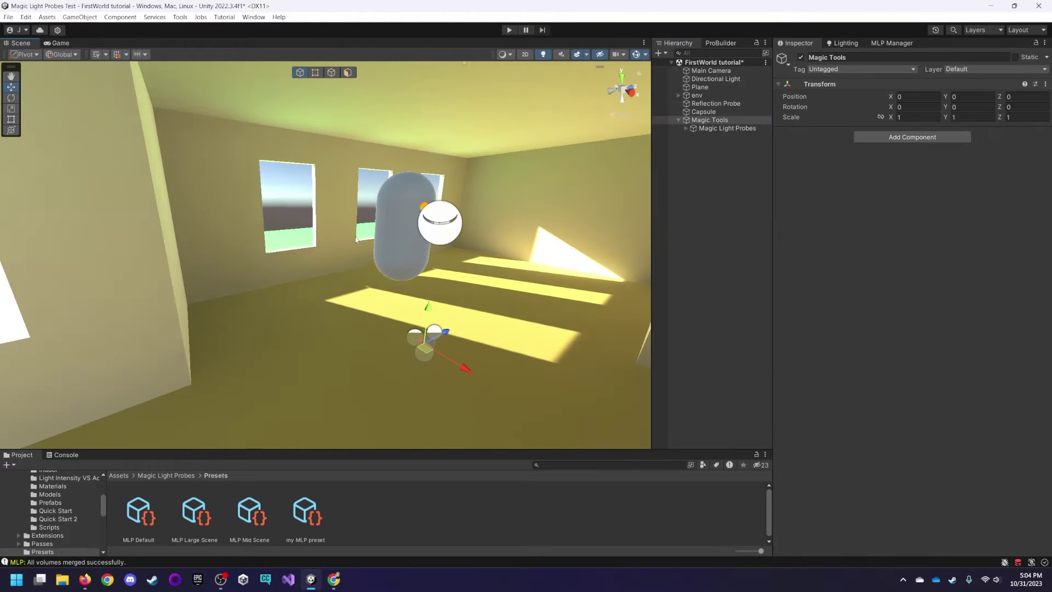
click(712, 128)
click(686, 128)
click(724, 136)
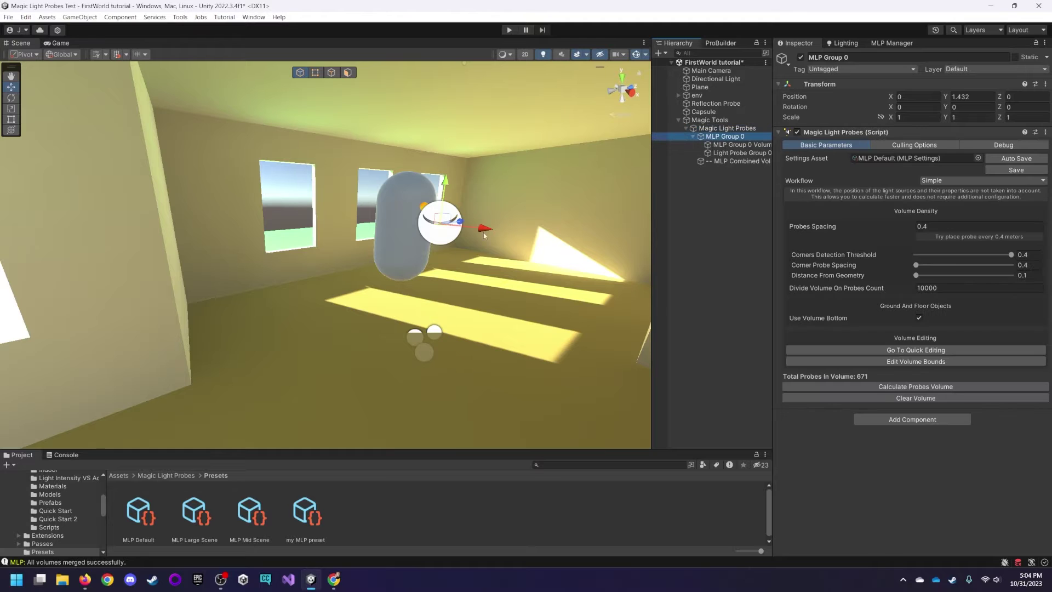
key(Down)
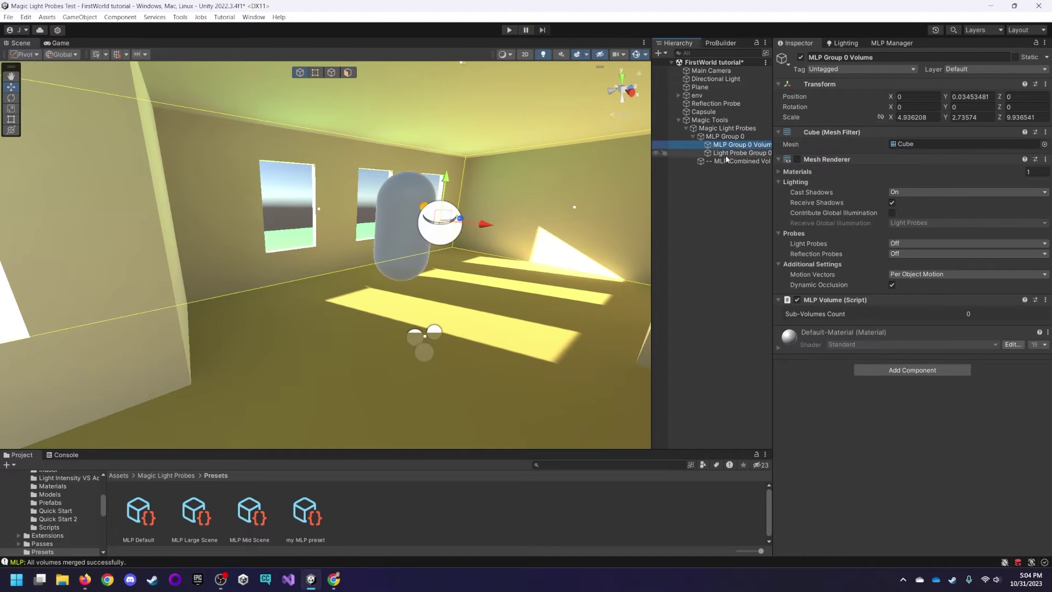
click(726, 155)
mouse_move(472, 222)
right_down()
mouse_move(490, 186)
mouse_move(488, 227)
right_up()
key(e)
right_drag(462, 183, 462, 196)
key(w)
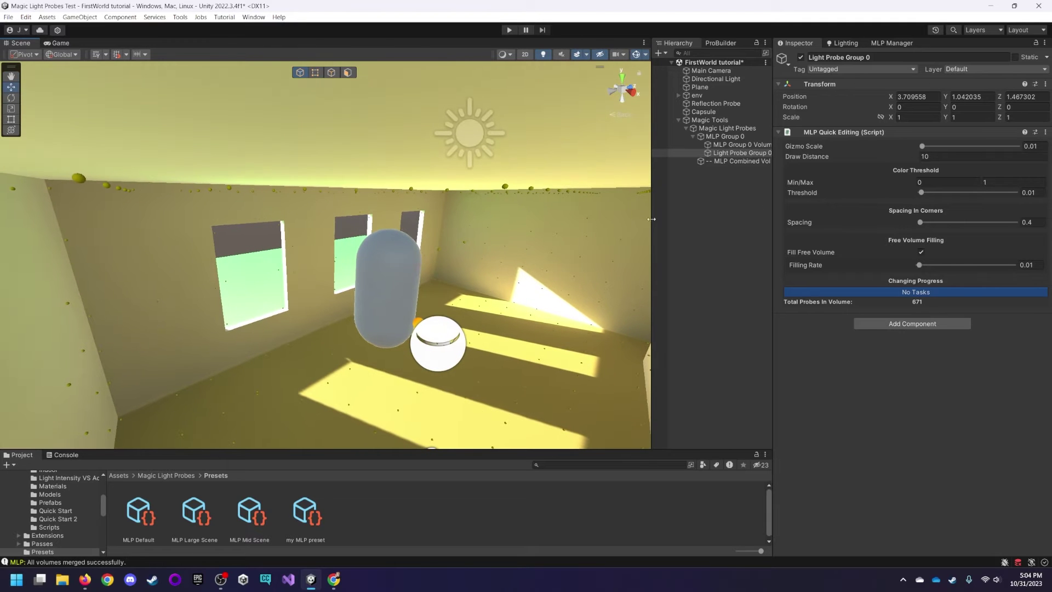
Step: Set the MLP Quick Editing gizmo scale to 0.06 and widen the scene view to show the enlarged probes
click(929, 156)
drag(923, 147, 923, 148)
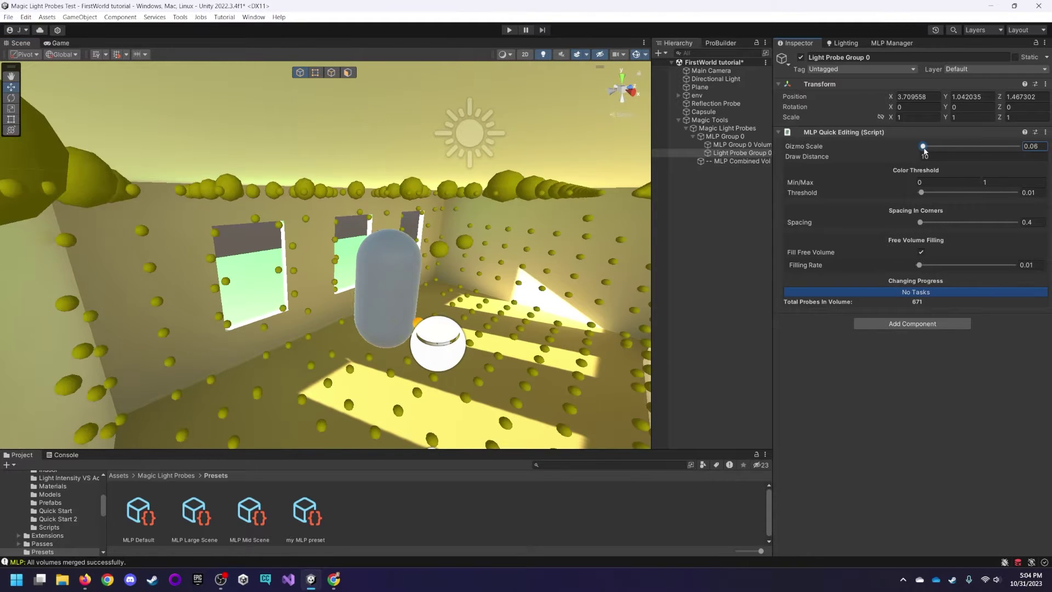
key(w)
right_drag(423, 258, 600, 401)
key(s)
drag(773, 427, 845, 428)
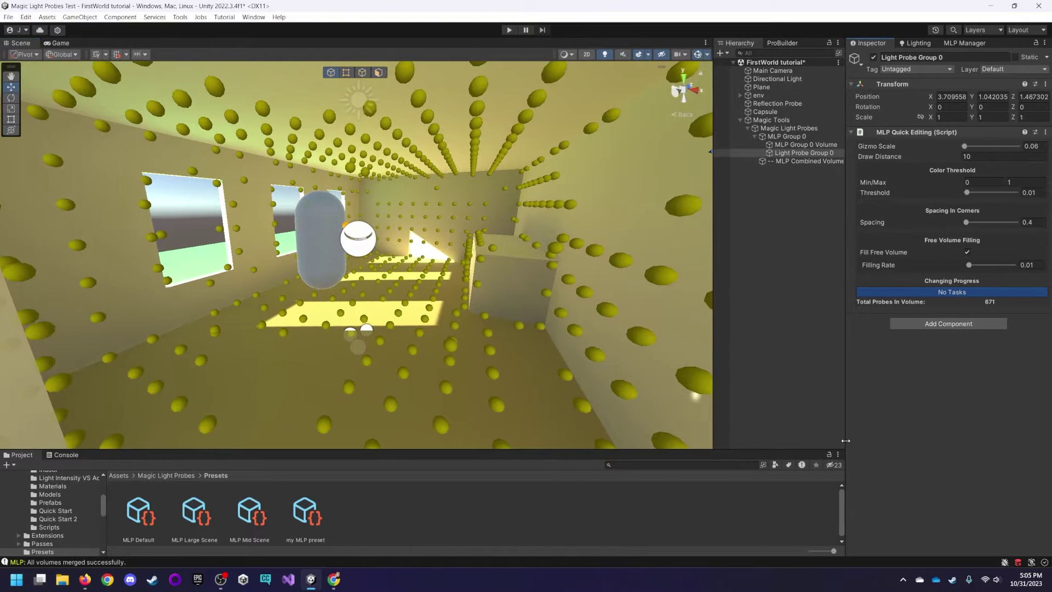
Step: Open the Lighting settings and generate lighting for the scene with the new probes
click(914, 42)
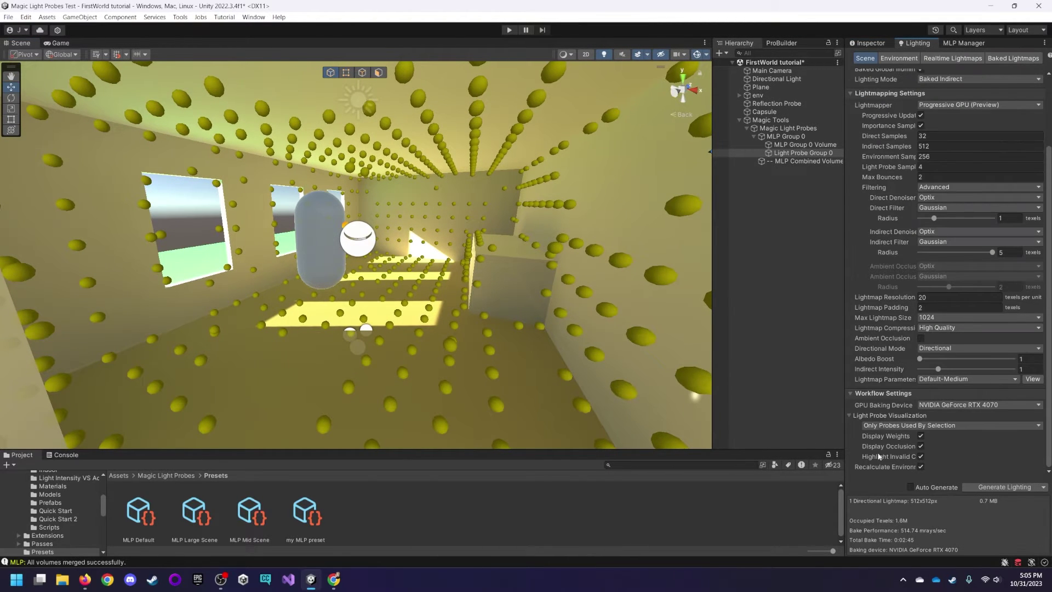
right_drag(433, 307, 484, 286)
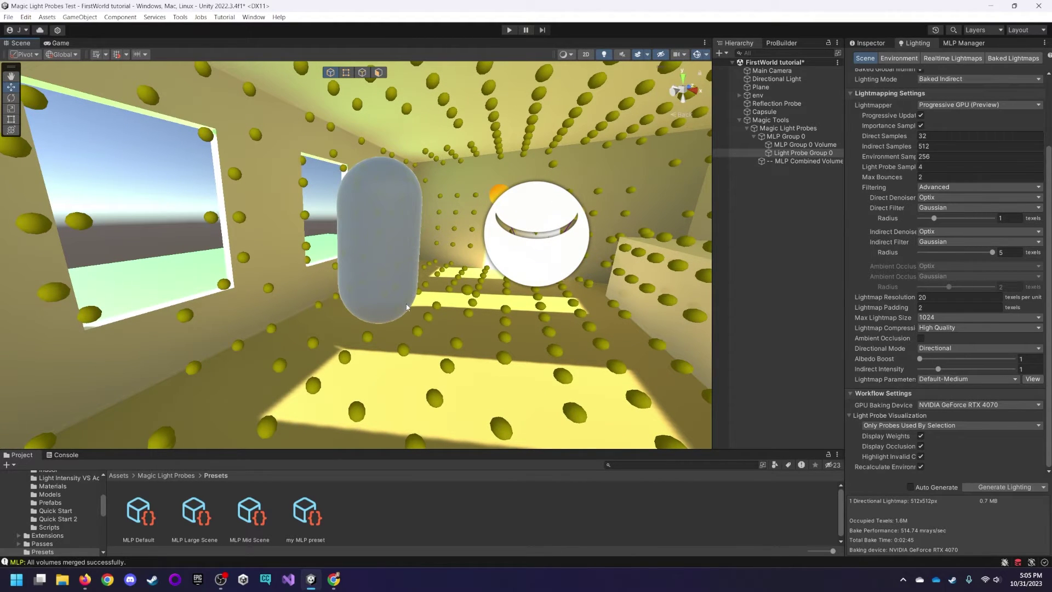
click(988, 488)
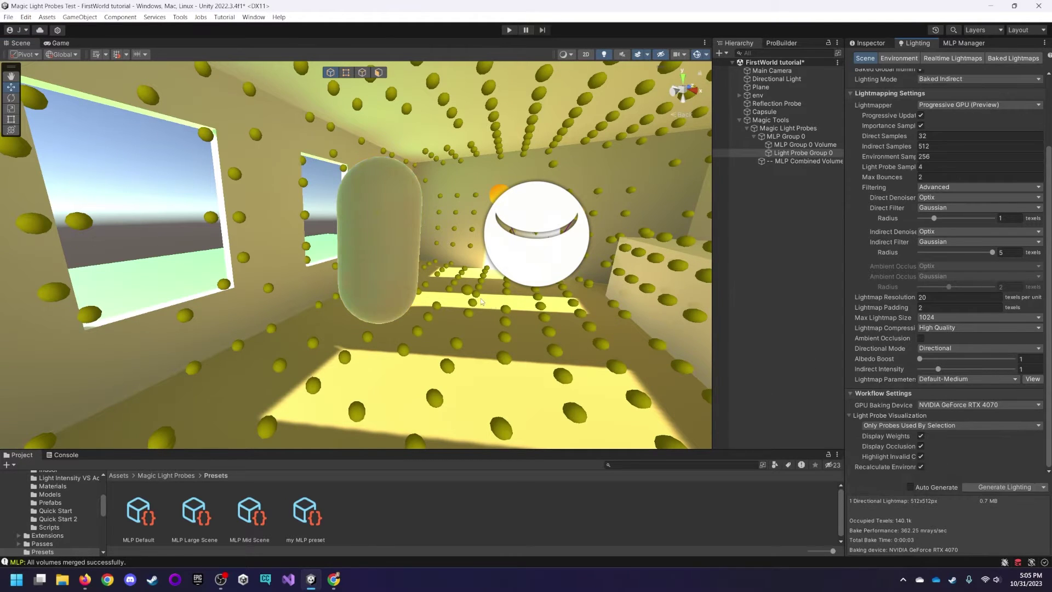
Step: Select the capsule and move it to the far end of the room, near the wall and the box
click(385, 270)
right_drag(386, 269, 552, 310)
alt+drag(552, 311, 375, 316)
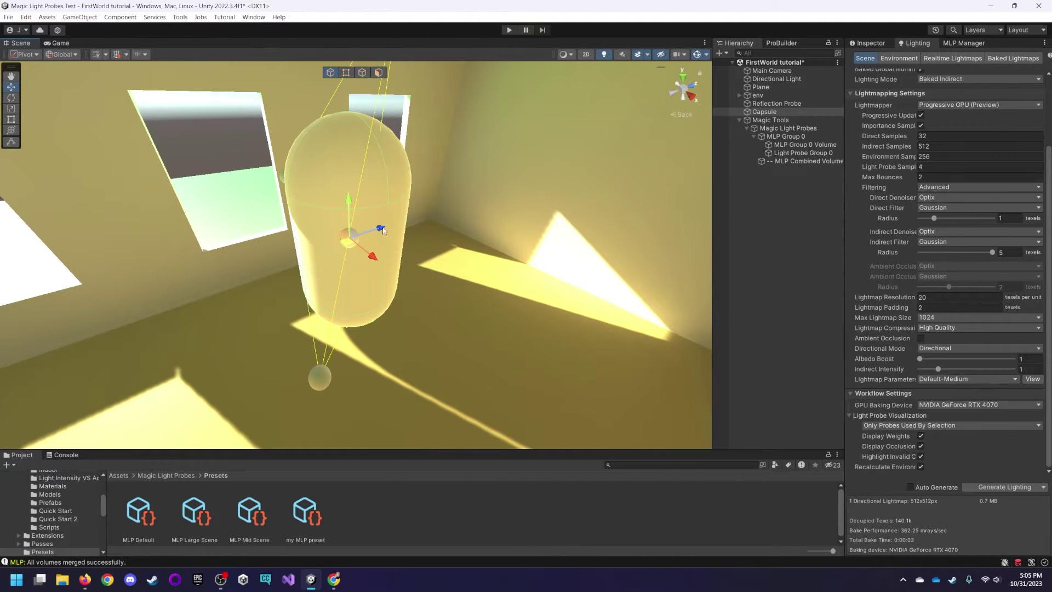
drag(383, 230, 457, 214)
right_drag(374, 262, 460, 263)
drag(296, 213, 462, 213)
Step: Hide the scene gizmos around the capsule and view its lighting beside the far wall
click(697, 54)
click(706, 55)
click(707, 87)
click(707, 88)
right_drag(477, 224, 374, 217)
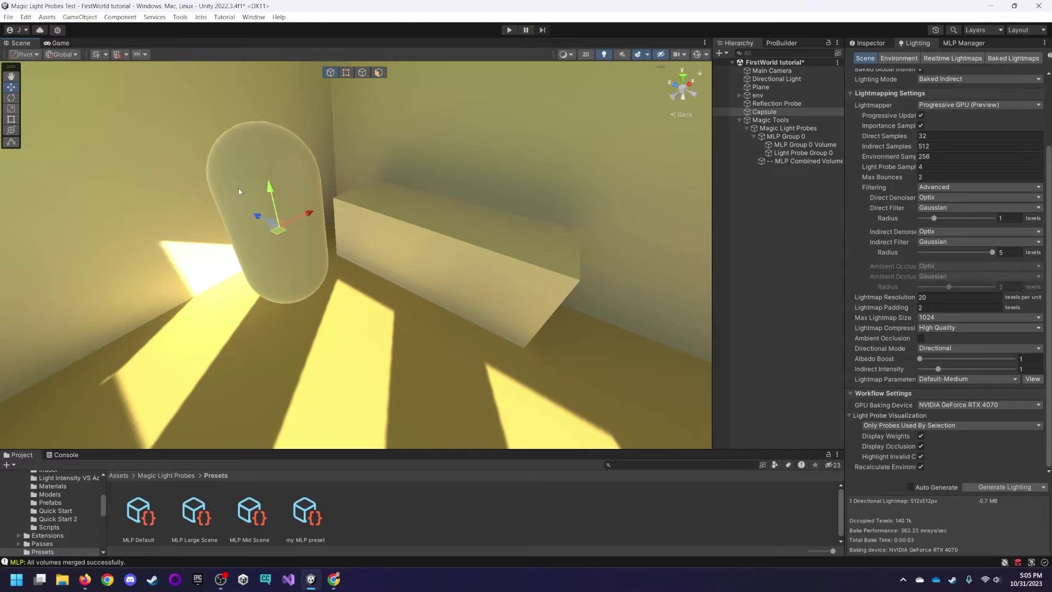
Step: Move the capsule forward beside the near end of the box and check its shading against the surroundings
drag(279, 237, 486, 277)
key(d)
right_drag(543, 312, 417, 304)
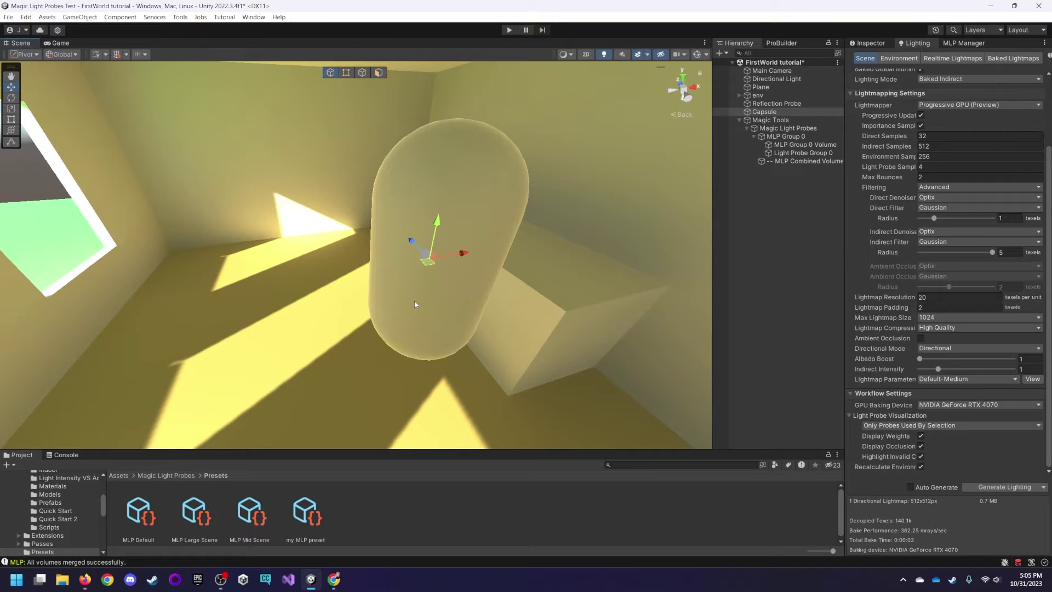
right_drag(415, 301, 282, 290)
key(s)
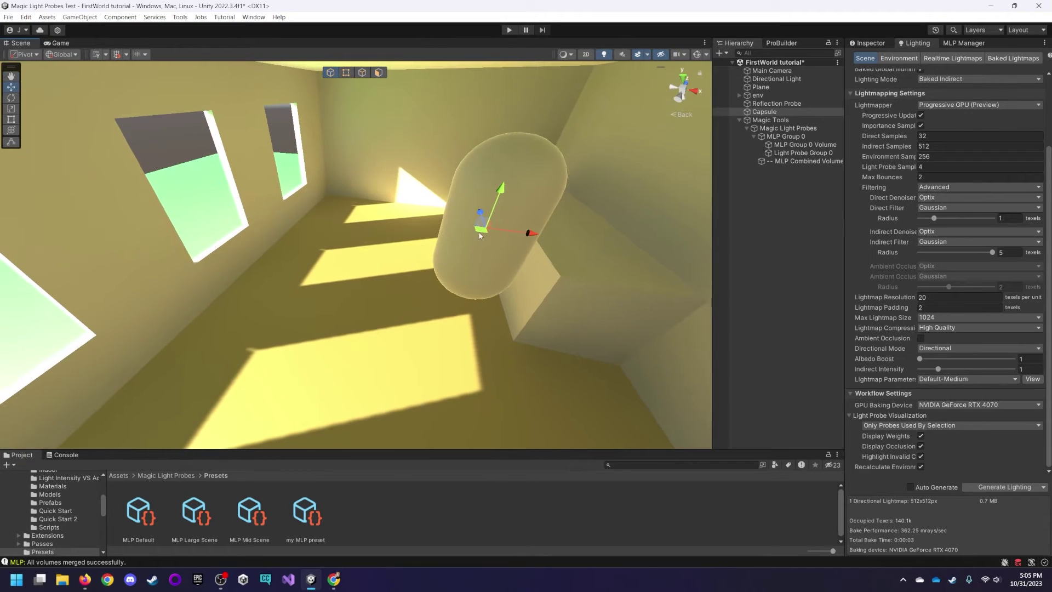
Step: Move the capsule across the sunlit floor and up to the dividing wall at the room's near end
drag(480, 232, 447, 236)
right_drag(329, 262, 400, 265)
drag(320, 237, 474, 241)
alt+drag(474, 246, 685, 296)
drag(387, 276, 658, 286)
drag(334, 241, 254, 243)
key(w)
right_drag(254, 244, 330, 221)
Step: Show the selection outline and light probe gizmos again, and examine the capsule's lighting where it meets the wall
click(706, 55)
click(702, 87)
key(d)
alt+drag(329, 222, 422, 158)
right_drag(422, 157, 346, 166)
key(w)
key(d)
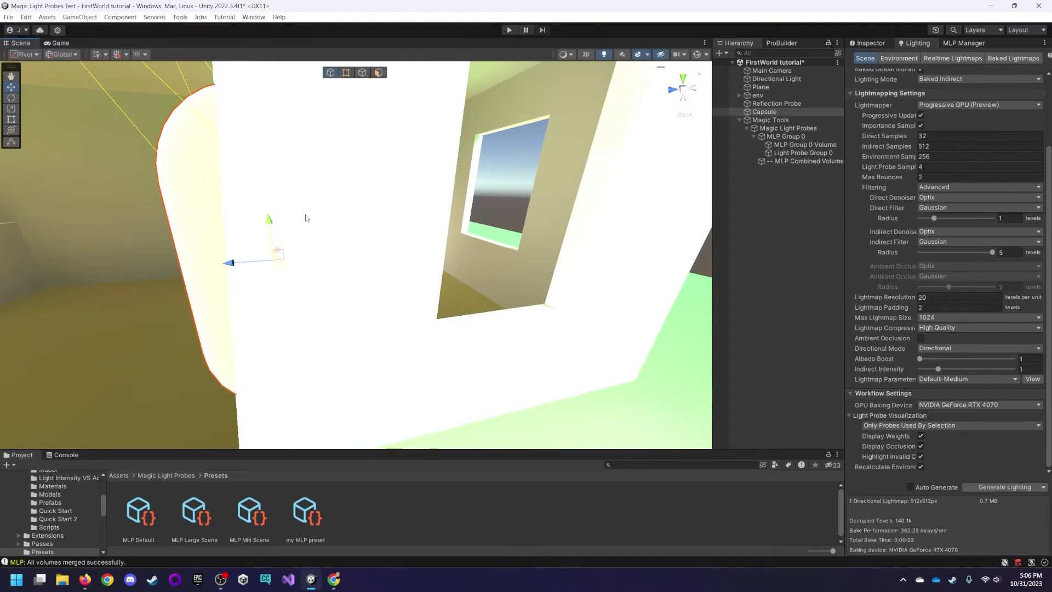
alt+drag(308, 221, 449, 223)
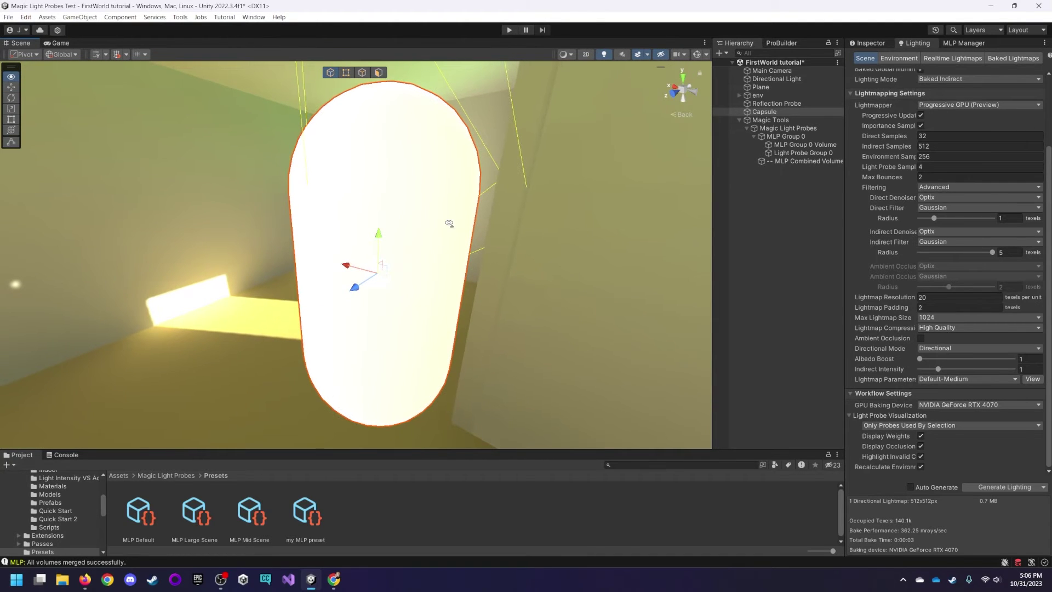
right_drag(449, 223, 441, 253)
key(s)
key(a)
scroll(468, 227, down, 3)
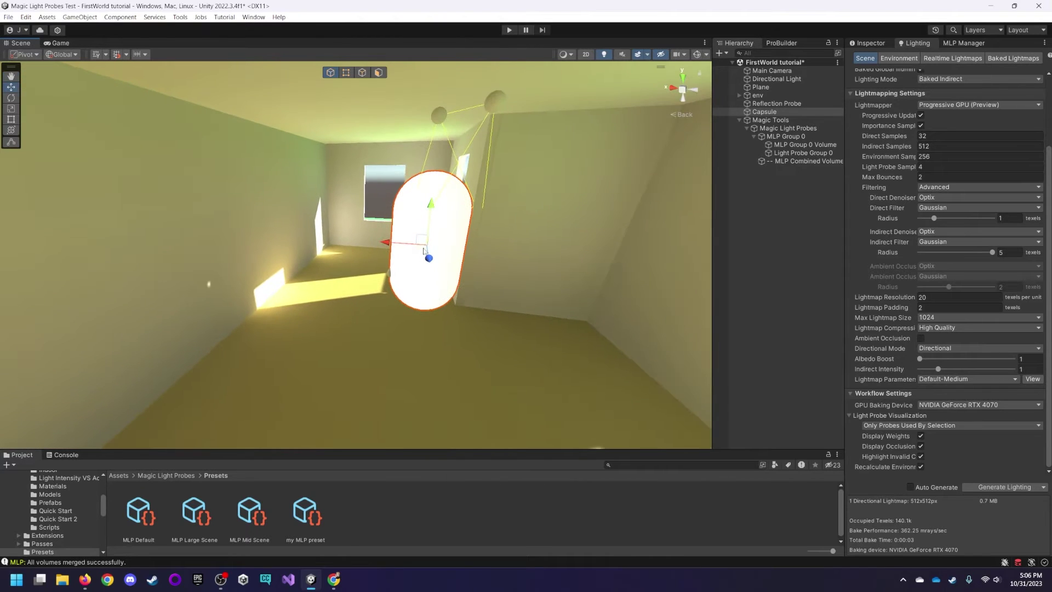
Step: Move the capsule away from the wall into the room, to about X -0.75, Y 1.12, Z -1.23
drag(420, 252, 408, 304)
right_drag(302, 280, 457, 342)
key(a)
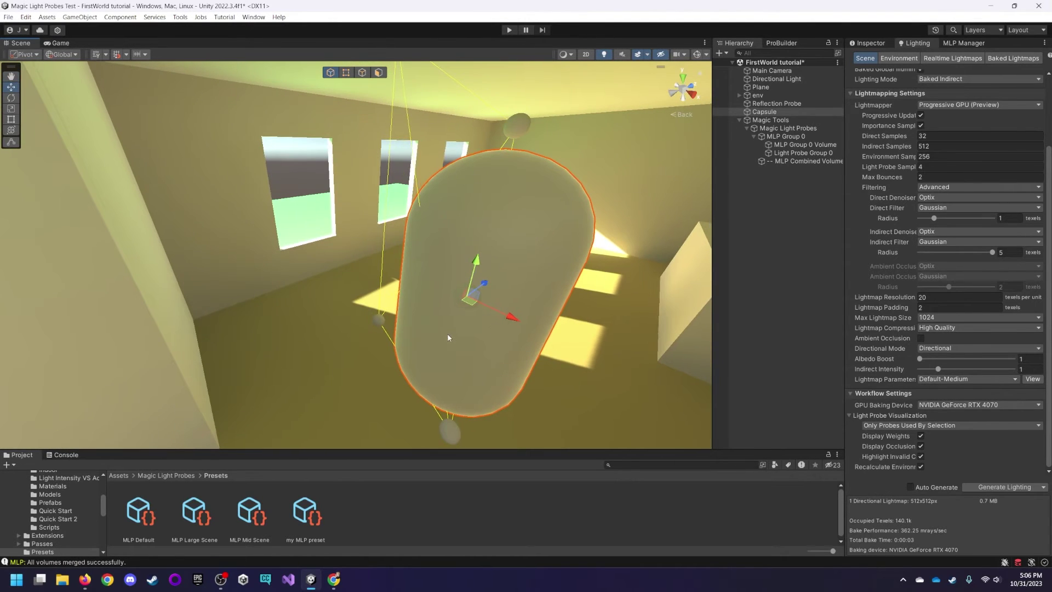
drag(469, 300, 332, 275)
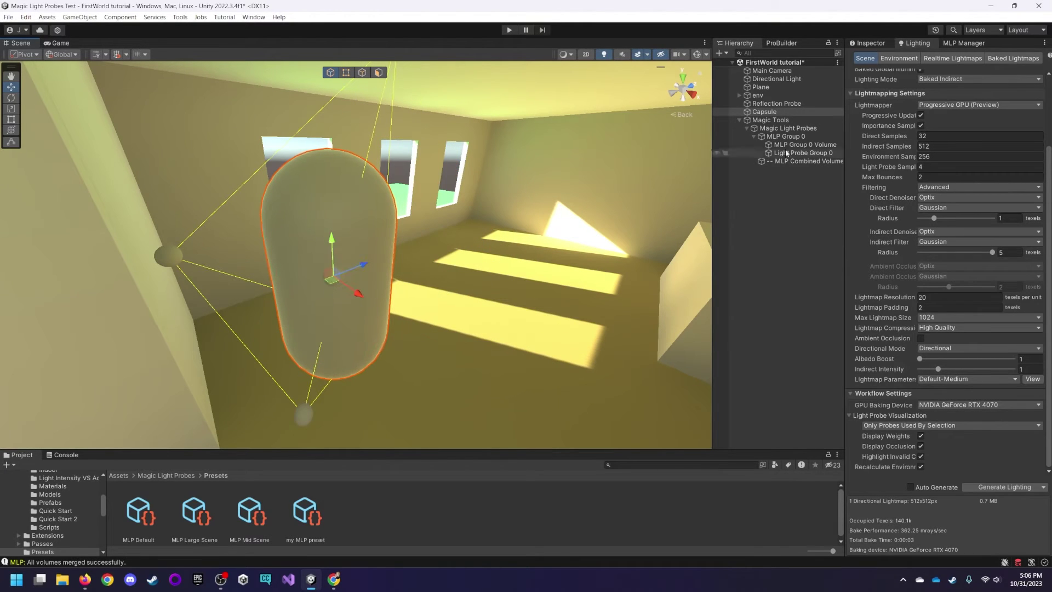
Step: Check the MLP Manager's volume generation page, and reselect MLP Group 0 to show its basic parameters
click(958, 45)
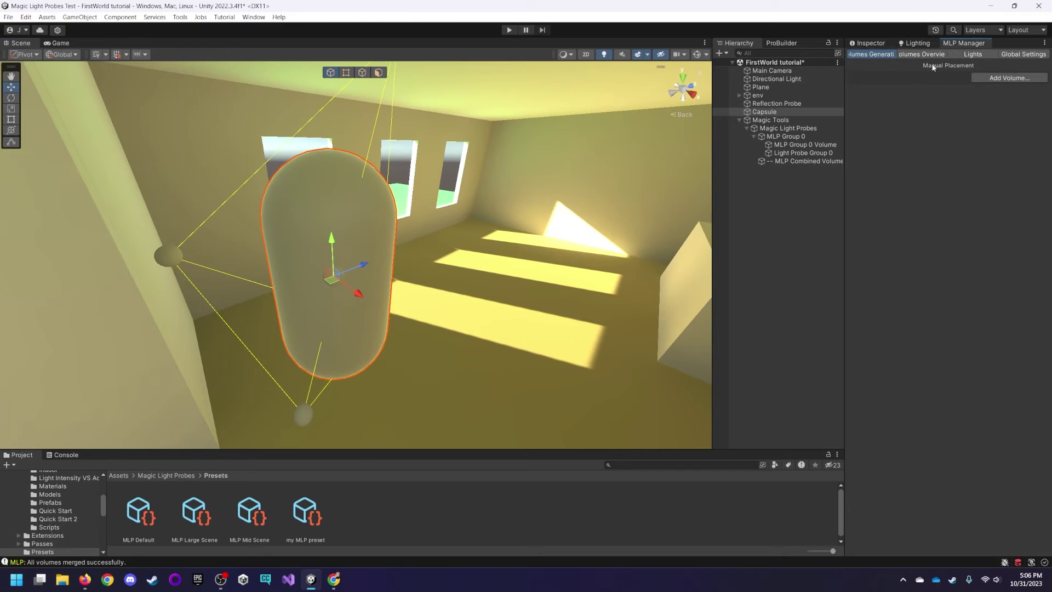
click(870, 43)
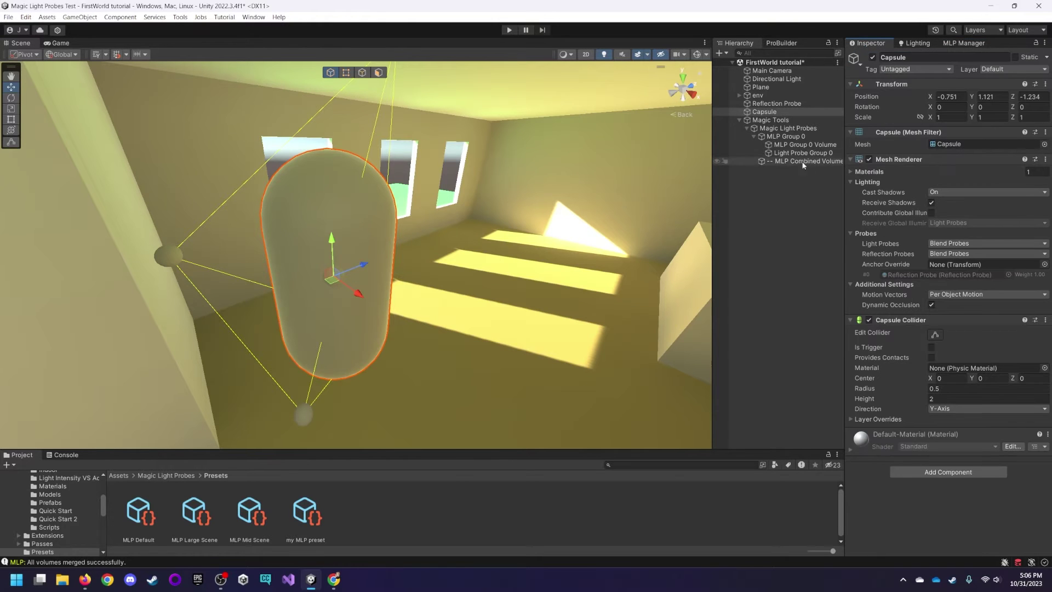
click(805, 145)
click(789, 136)
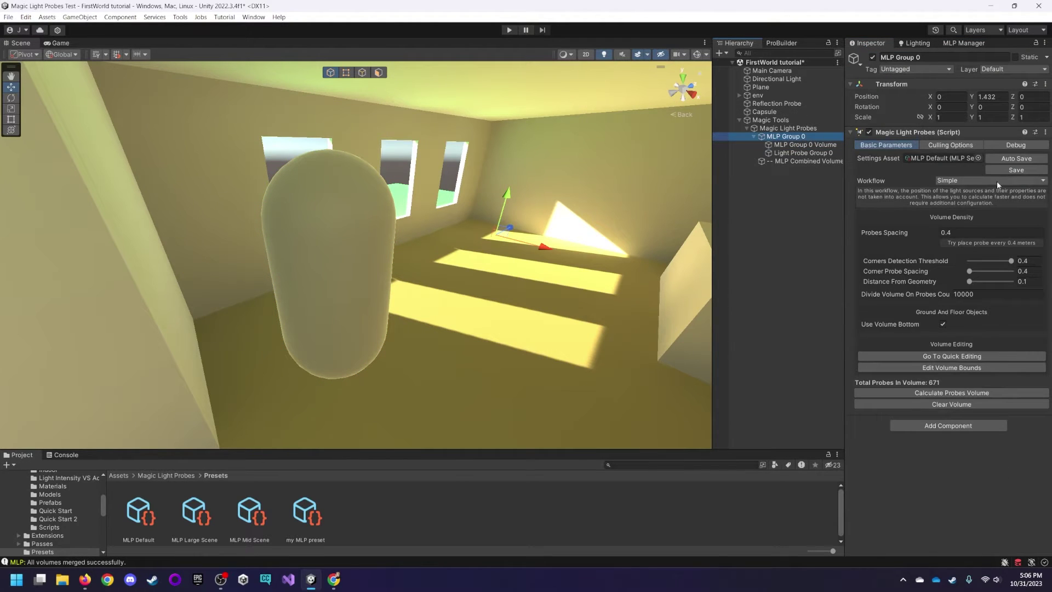
Step: Compare the Advanced and Simple workflow descriptions of MLP Group 0, leaving Simple selected and its description highlighted
click(952, 182)
click(967, 202)
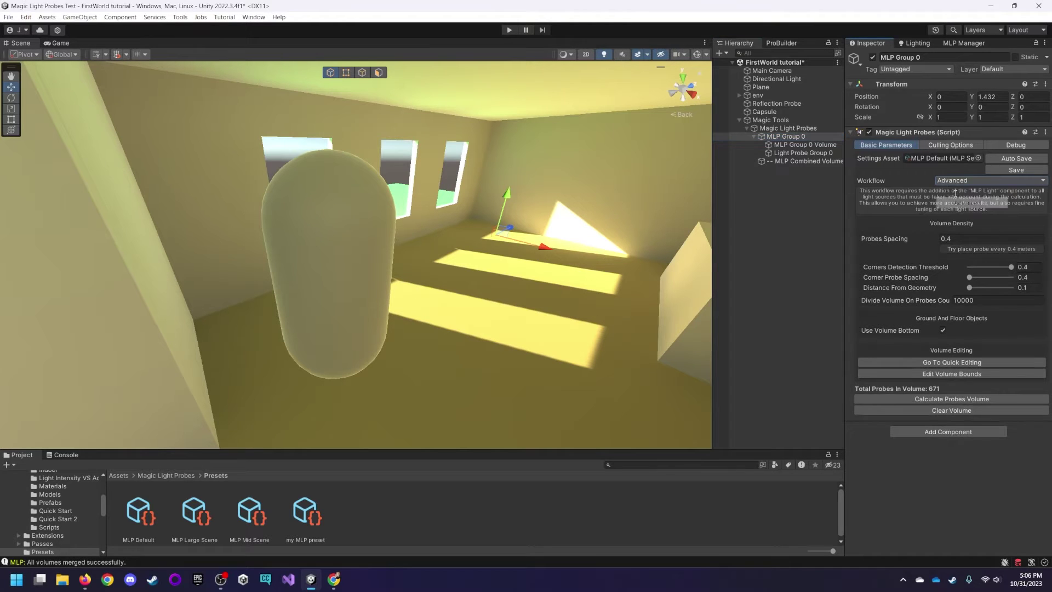
click(957, 181)
click(963, 193)
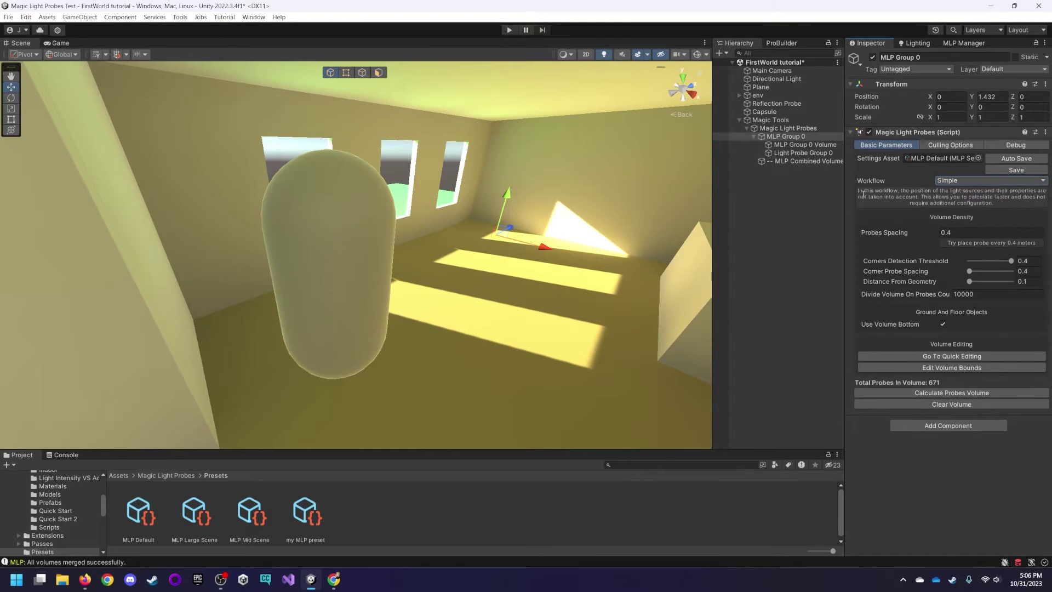
drag(860, 192, 973, 205)
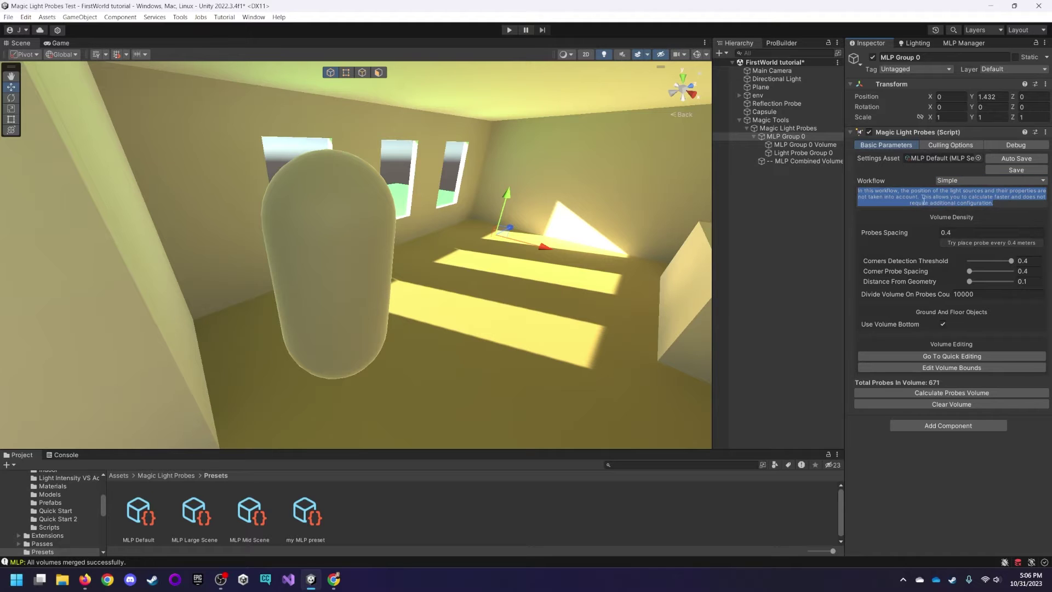
Step: Set MLP Group 0's workflow to Advanced and highlight the MLP Light component mention in its description
click(976, 197)
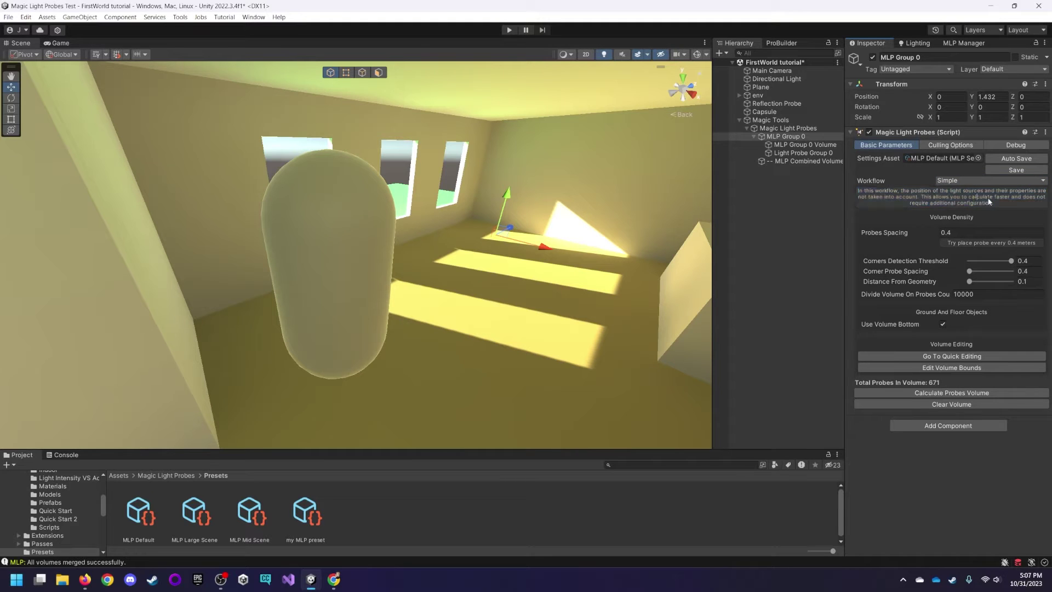
click(942, 182)
click(958, 201)
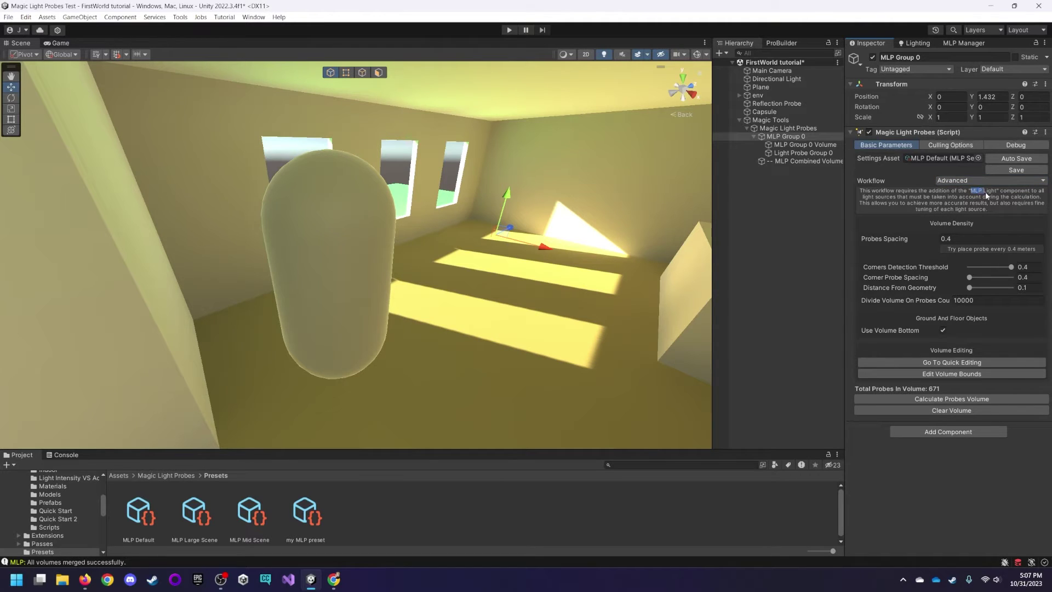
drag(997, 194, 996, 192)
right_drag(508, 242, 528, 247)
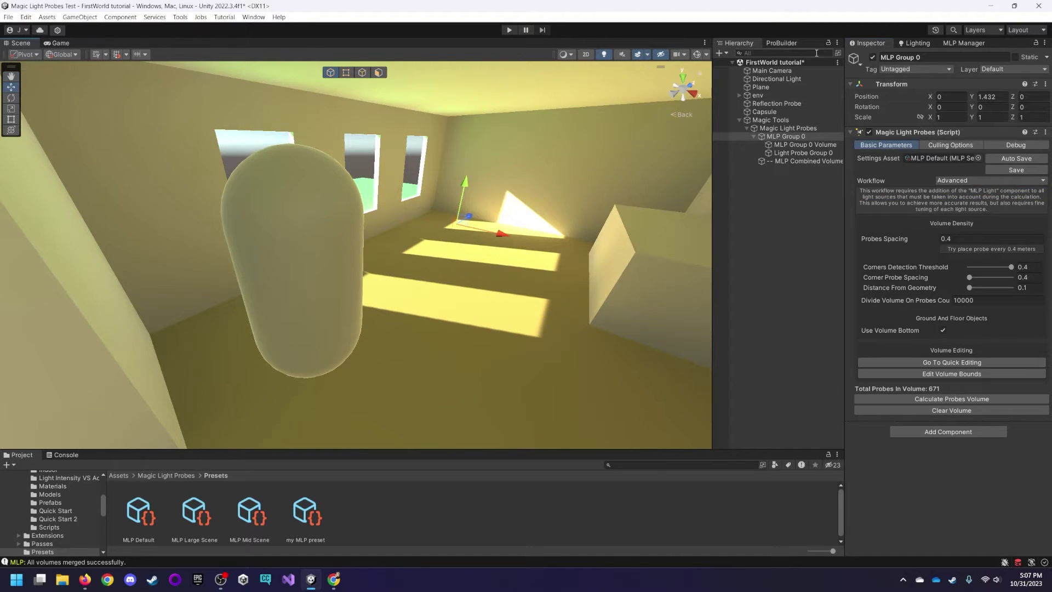
Step: Select the Directional Light and turn the scene gizmos back on to show the light near the ceiling
click(776, 79)
alt+drag(493, 230, 438, 122)
key(e)
right_drag(437, 122, 511, 132)
key(q)
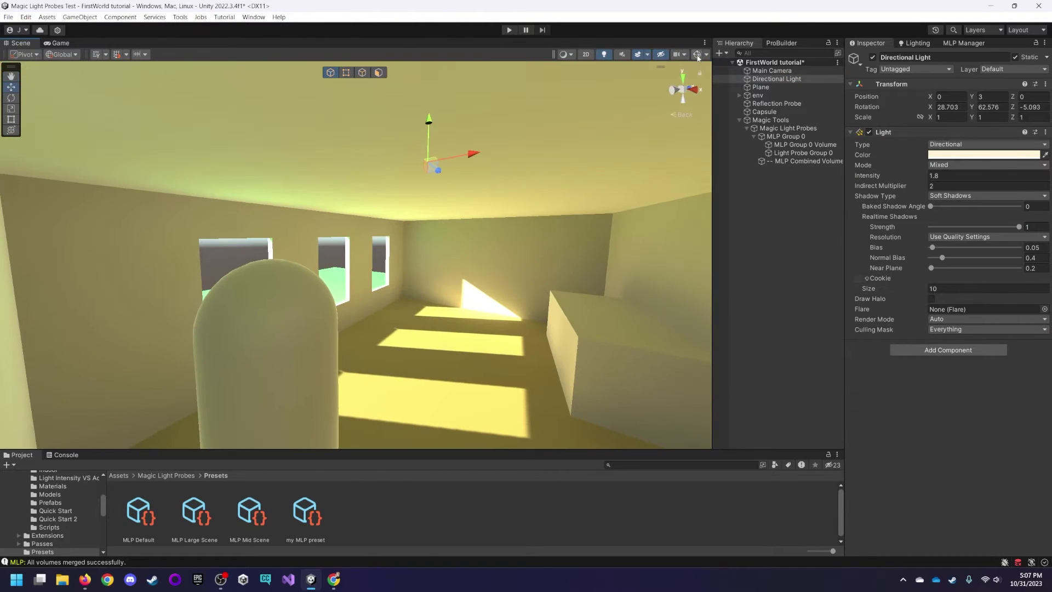
click(697, 55)
click(948, 350)
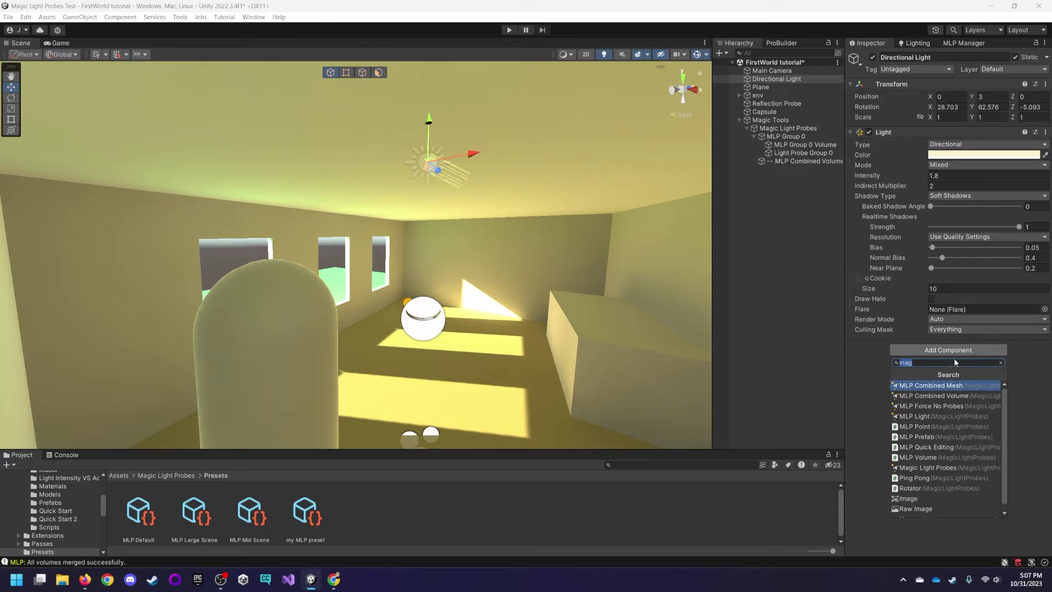
text(mlp)
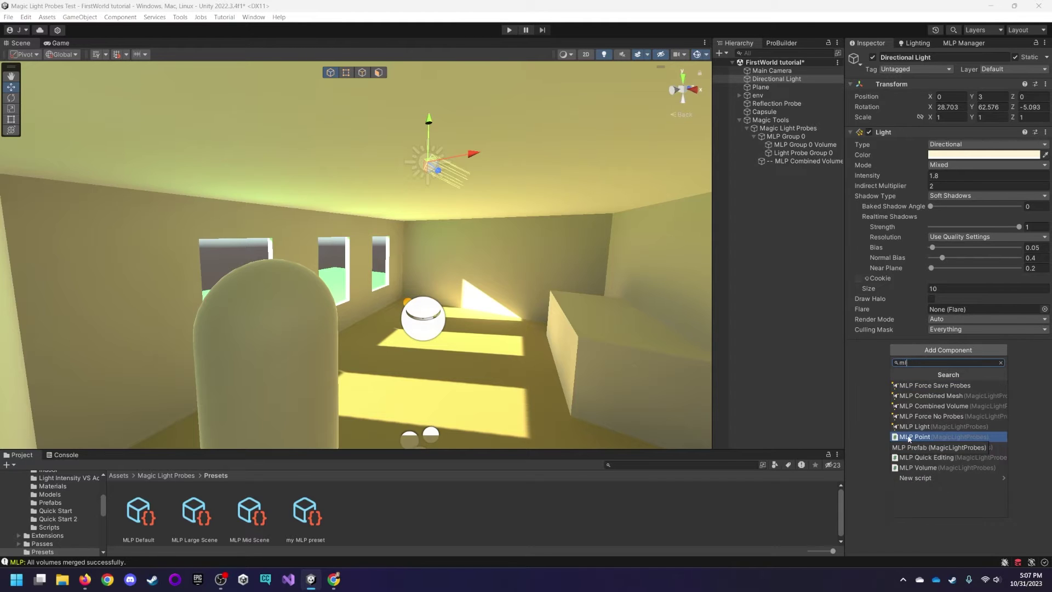
key(BackSpace)
key(BackSpace)
key(BackSpace)
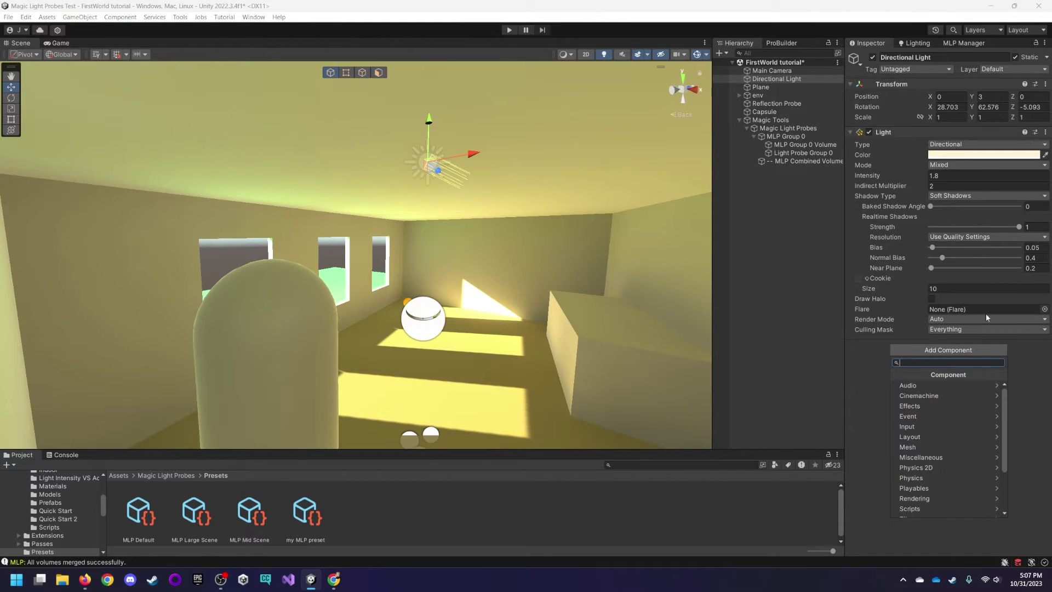
Step: Add the MLP Light component to the Directional Light from the MLP Manager, check it, and remove it again
click(964, 44)
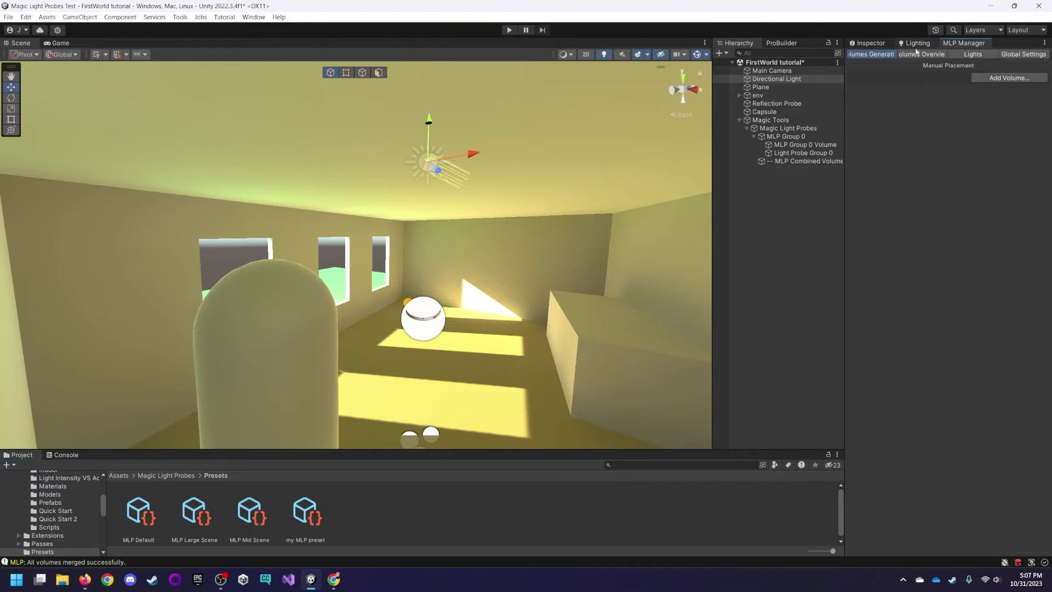
click(960, 55)
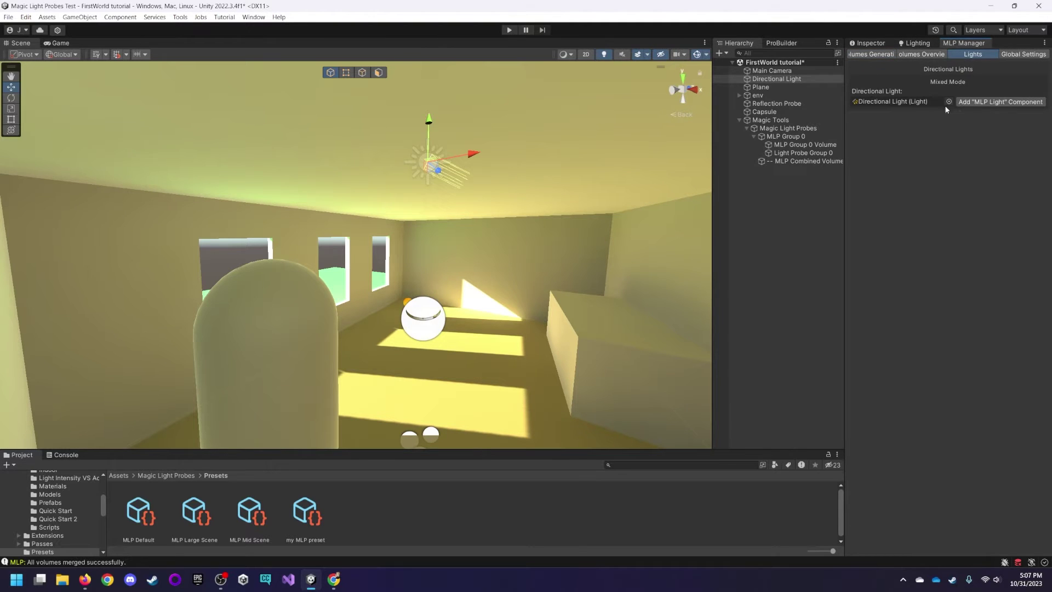
click(988, 105)
click(872, 44)
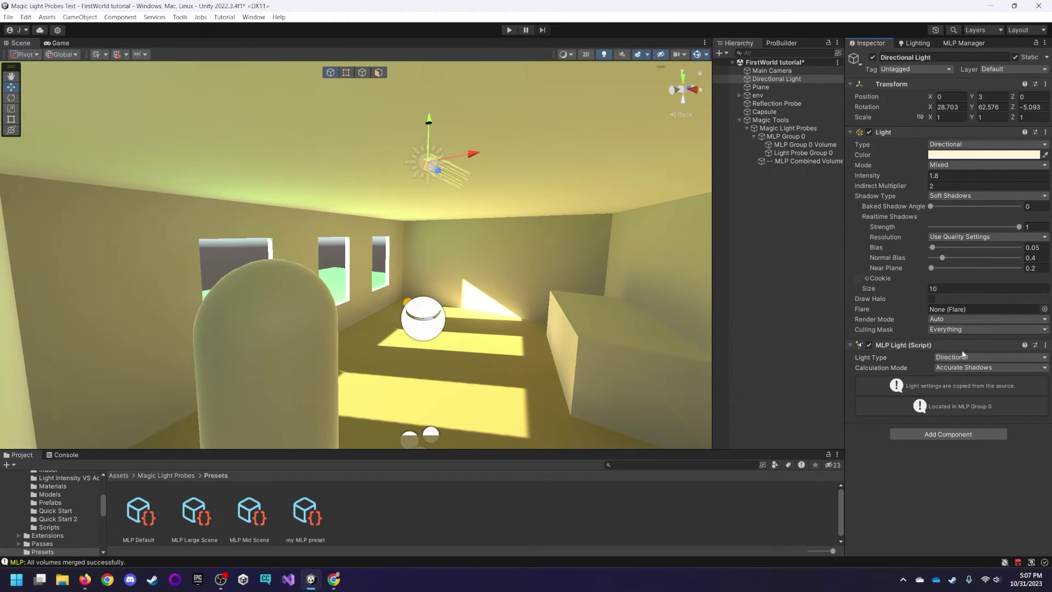
right_click(937, 345)
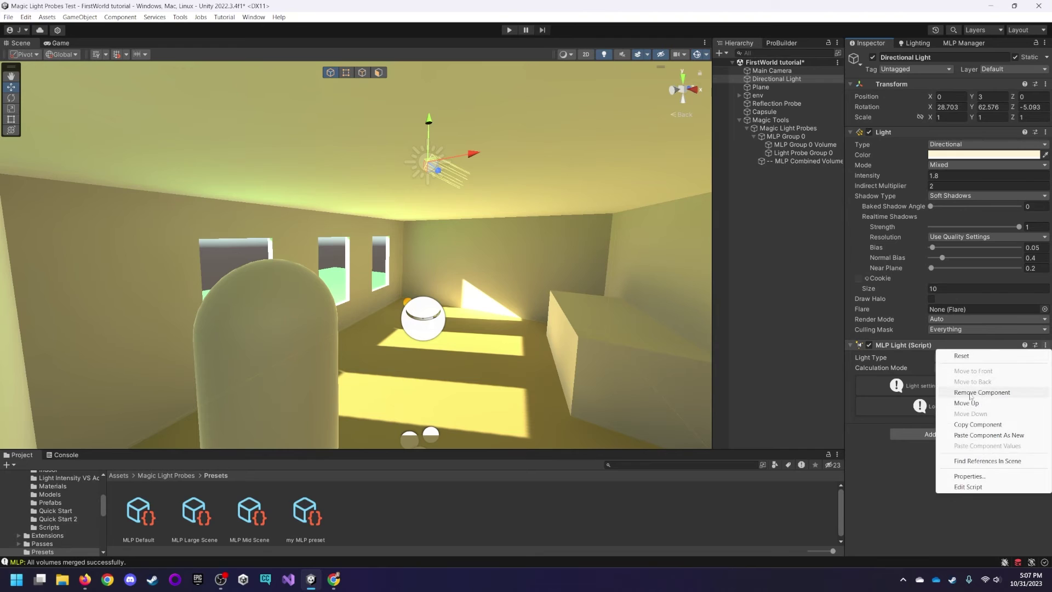
click(971, 393)
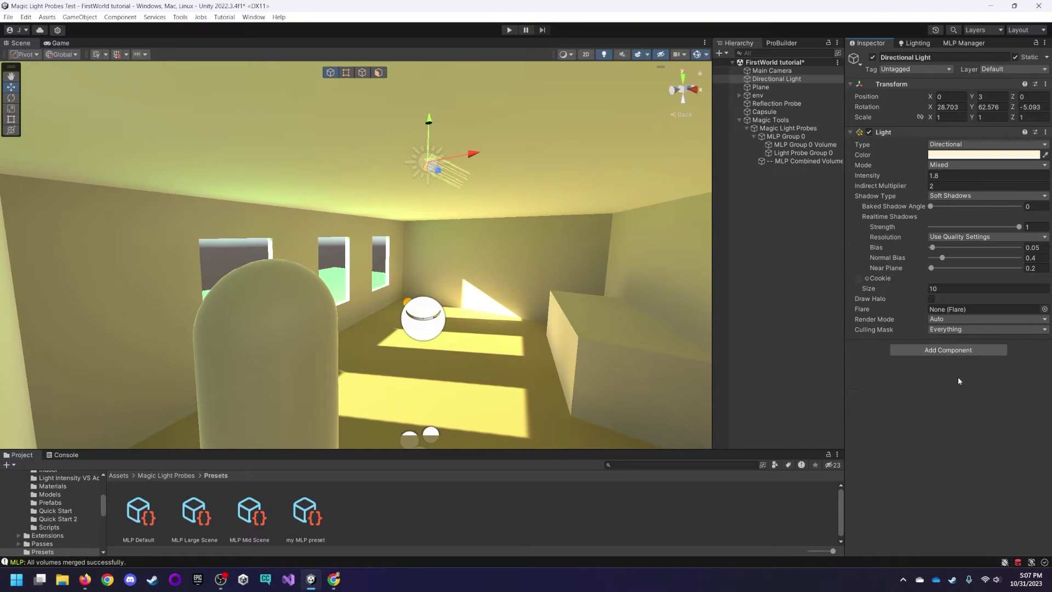
Step: Add MLP Light to the Directional Light by searching the component list for "mlp l", and remove it again
click(954, 352)
text(mlp)
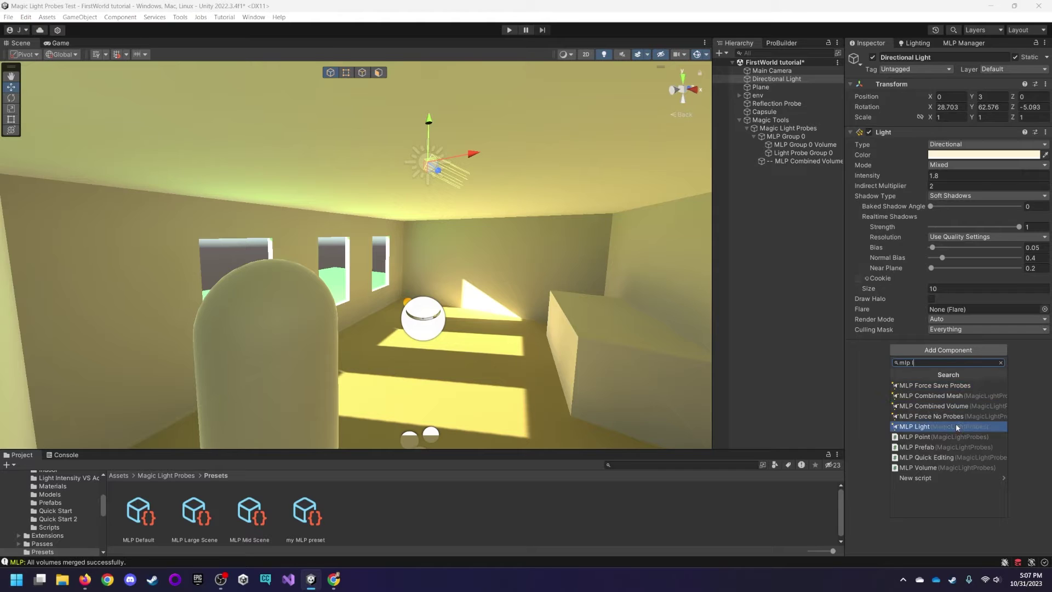
click(934, 427)
click(1045, 346)
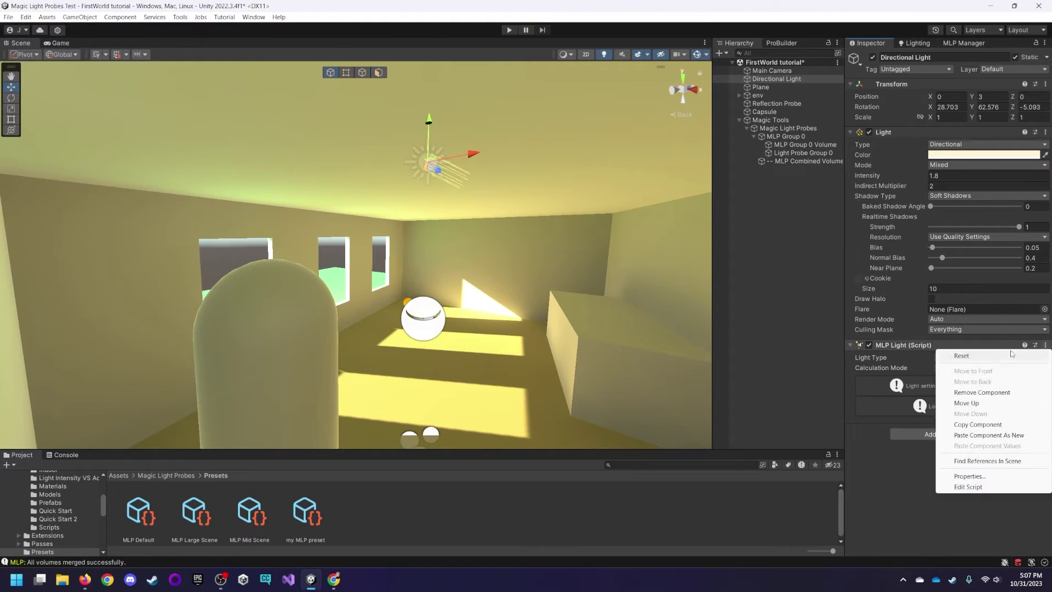
click(967, 393)
Step: Use the MLP Manager's list of lights to add MLP Light to the Directional Light, and check the resulting component
click(965, 43)
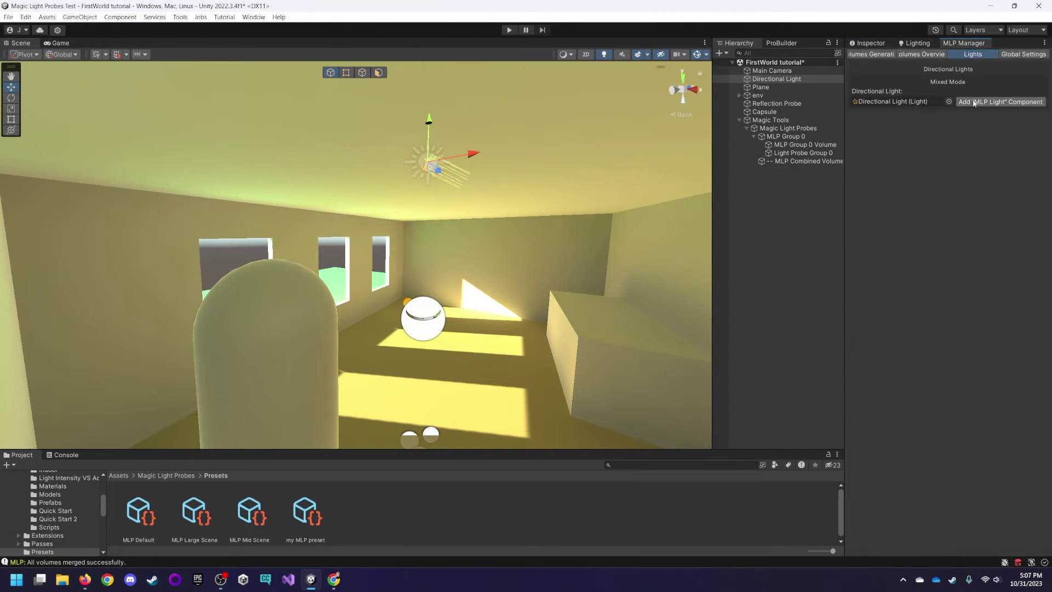
click(994, 103)
click(870, 43)
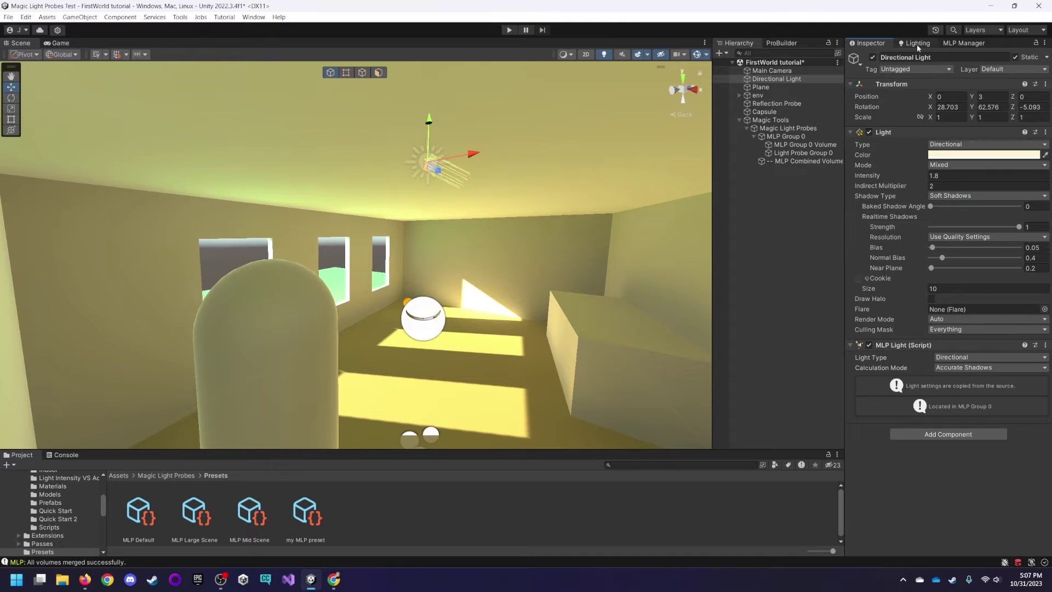
Step: In Light Probe Group 0's quick editing, try Fill Unlit Volume, leave it off, and set the corner spacing to 0.409
click(805, 144)
click(803, 153)
alt+drag(554, 274, 554, 252)
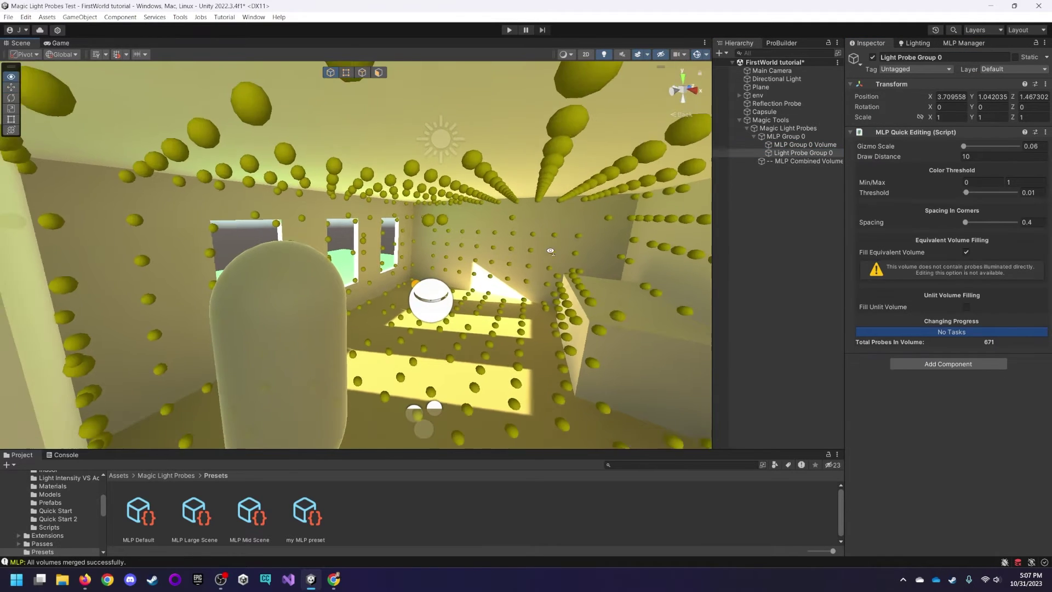
right_drag(554, 252, 554, 269)
key(s)
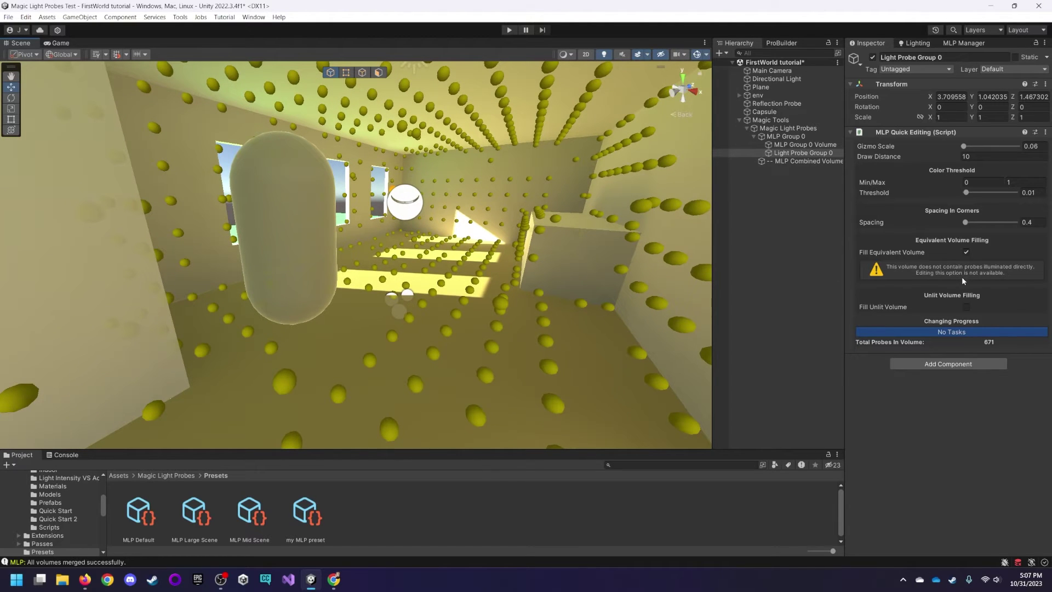
click(966, 308)
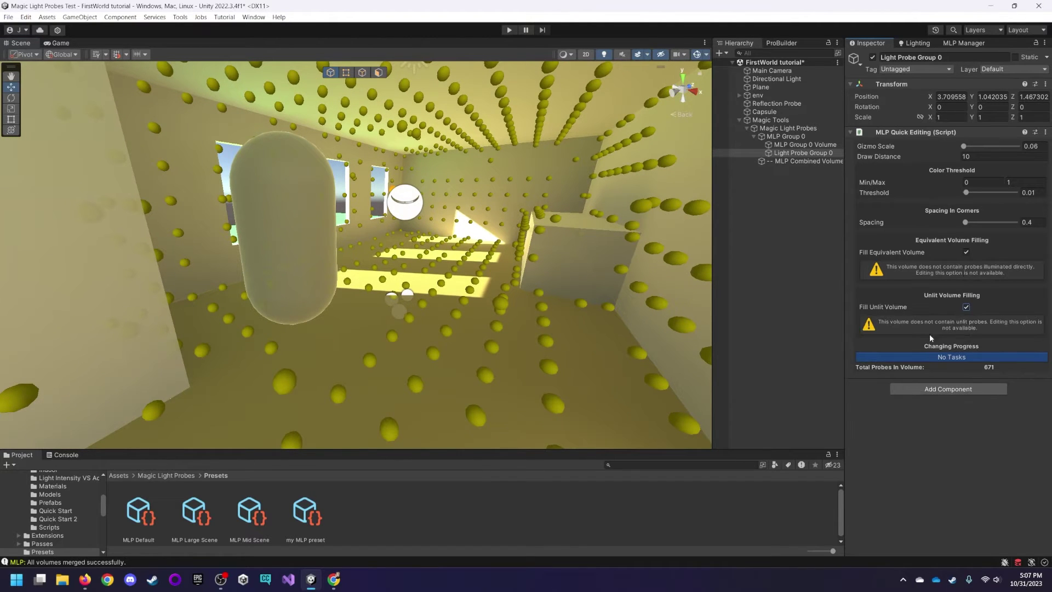
click(966, 307)
click(967, 306)
click(966, 307)
mouse_move(968, 223)
mouse_down()
mouse_move(1011, 225)
mouse_move(978, 226)
mouse_up()
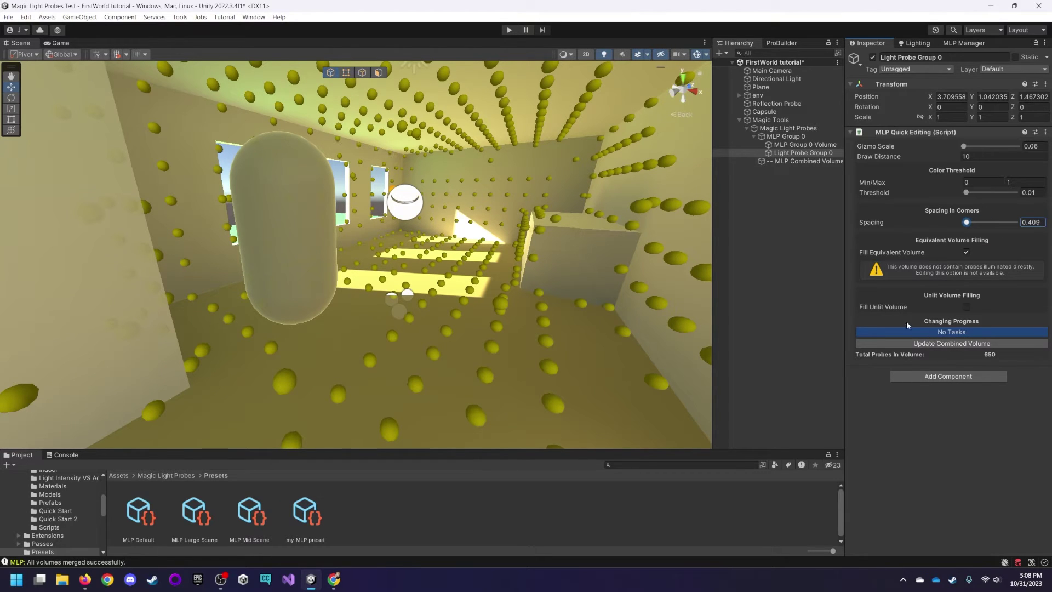
Step: Turn off Fill Equivalent Volume in MLP Group 0's culling options and recalculate the probes volume
click(801, 145)
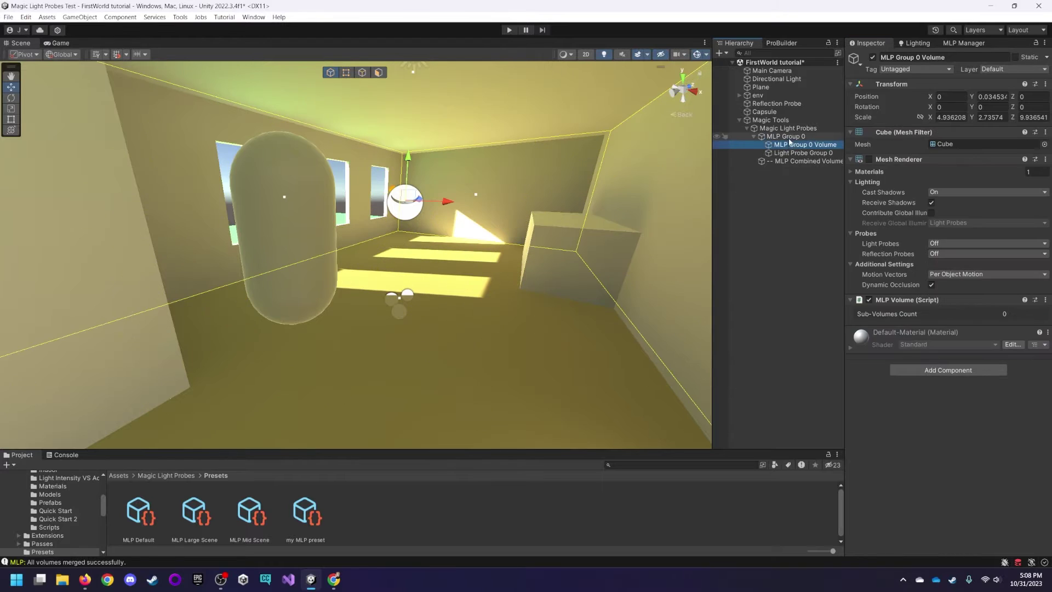
click(785, 136)
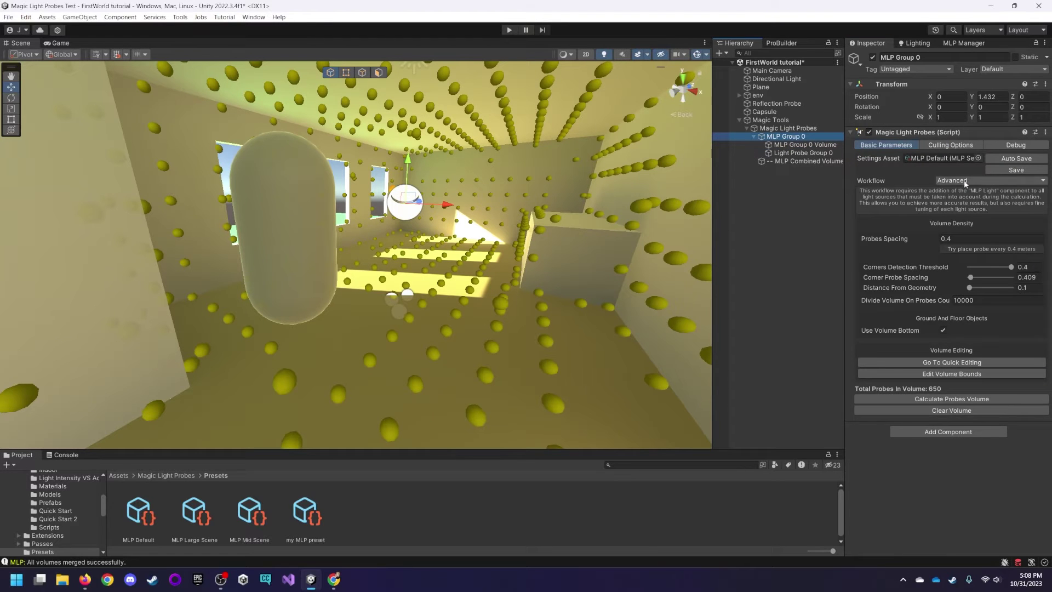
click(951, 144)
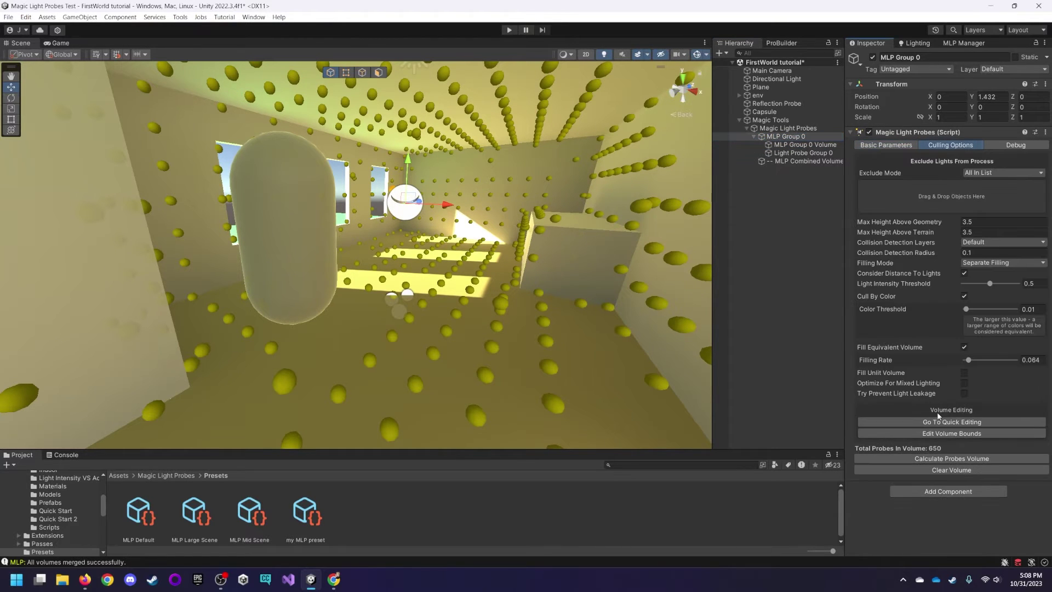
click(965, 347)
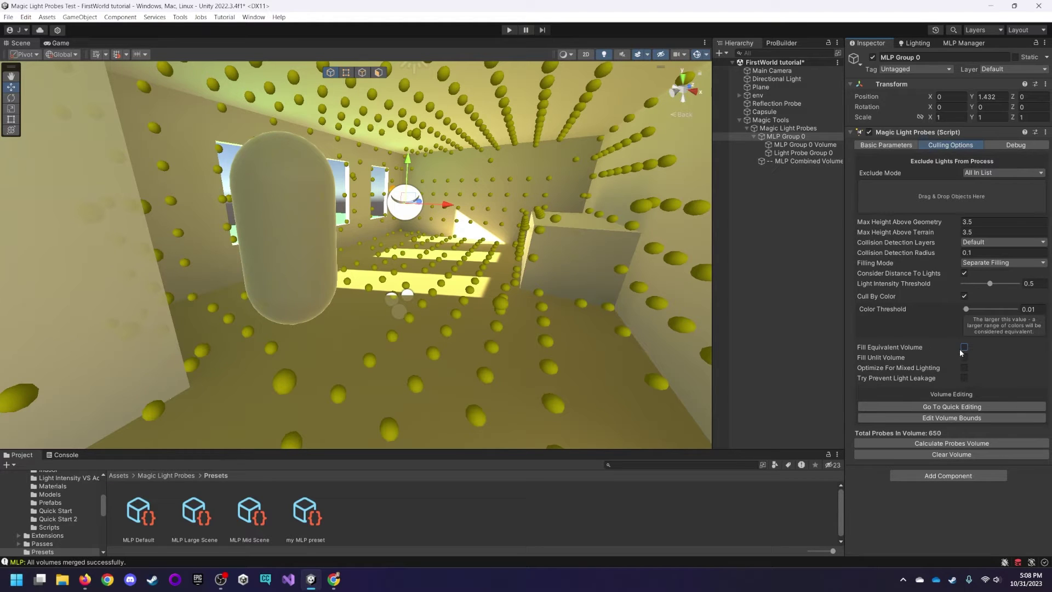
click(883, 144)
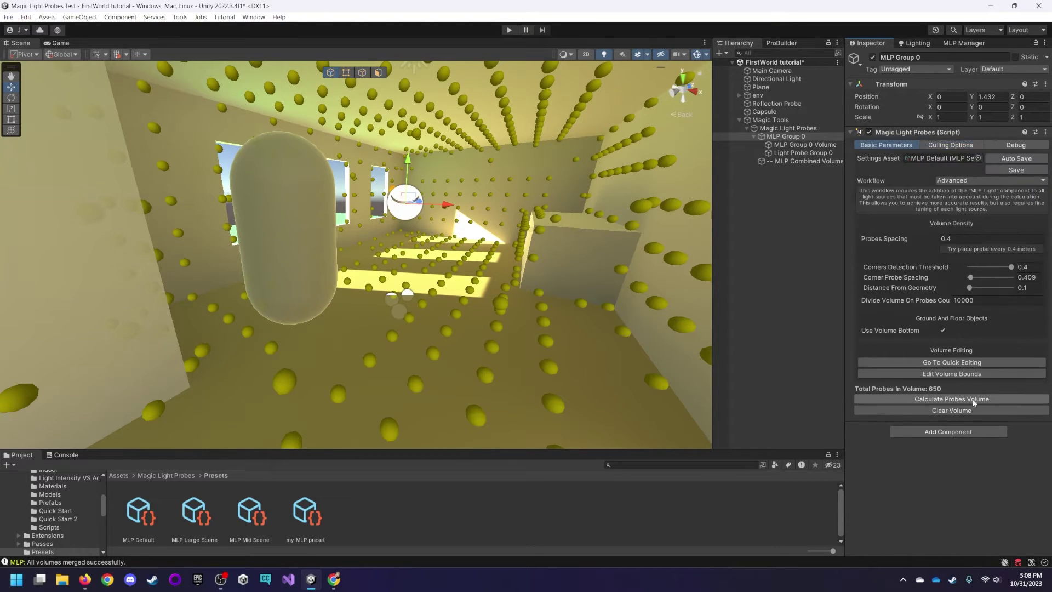
click(958, 402)
click(470, 306)
click(512, 305)
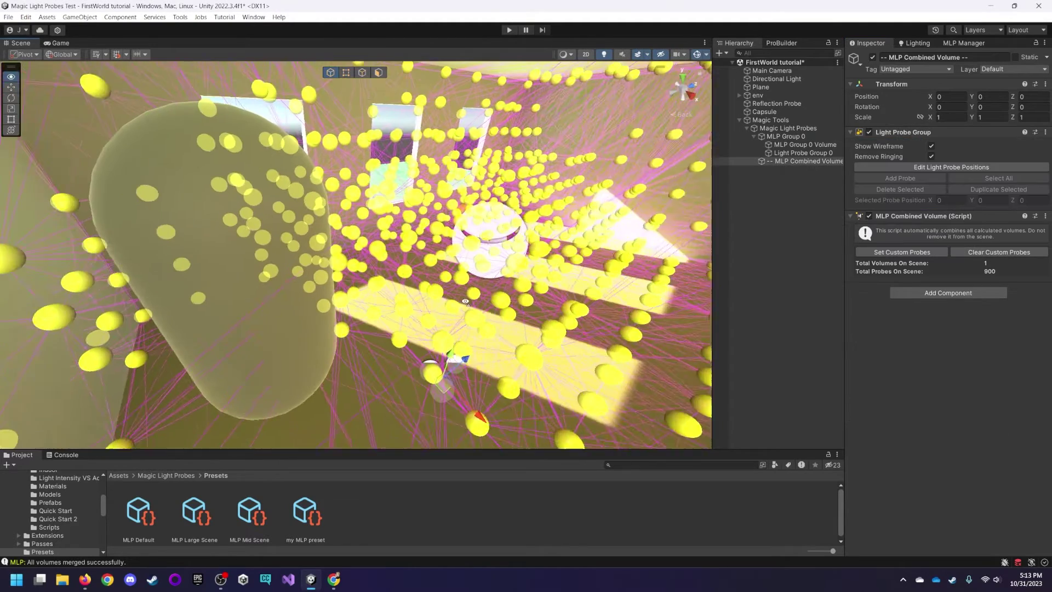
Step: Examine the recalculated probes of Light Probe Group 0 from several viewpoints in the room
right_drag(446, 364, 520, 232)
click(803, 153)
right_drag(319, 224, 296, 185)
right_drag(238, 401, 450, 149)
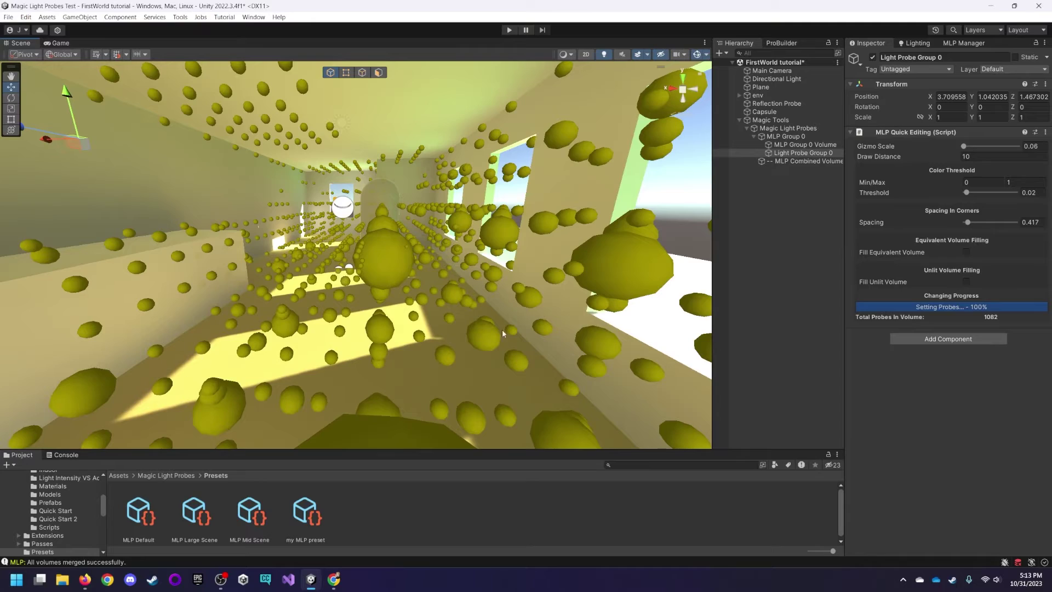
right_drag(464, 406, 534, 323)
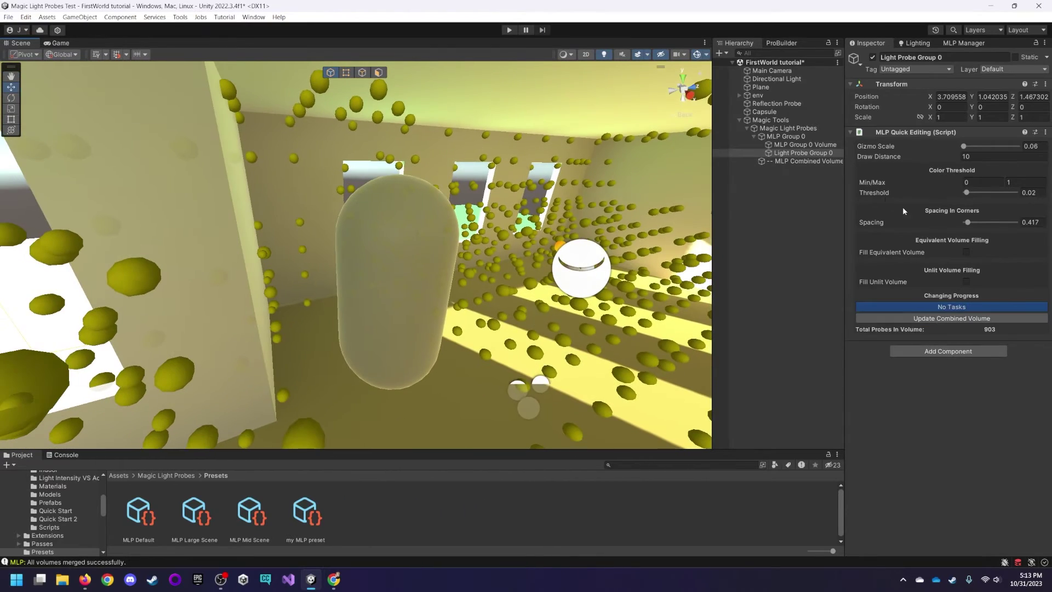
Step: Check the Directional Light's settings, and move the capsule into the sunlight to about X -0.97, Y 1.12, Z 0.24
click(774, 80)
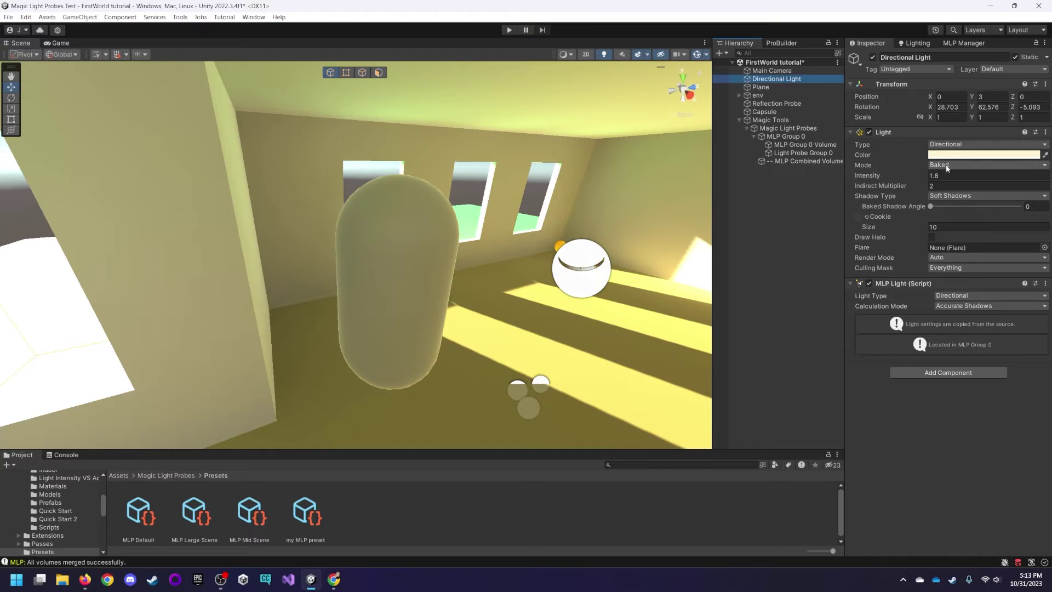
click(350, 330)
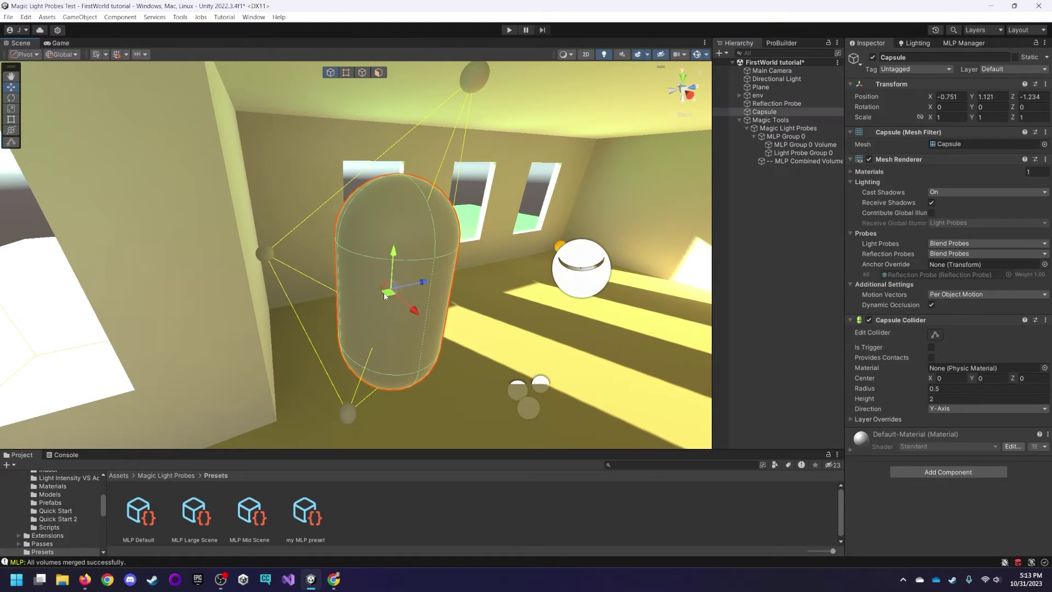
drag(385, 297, 486, 260)
right_drag(441, 286, 417, 263)
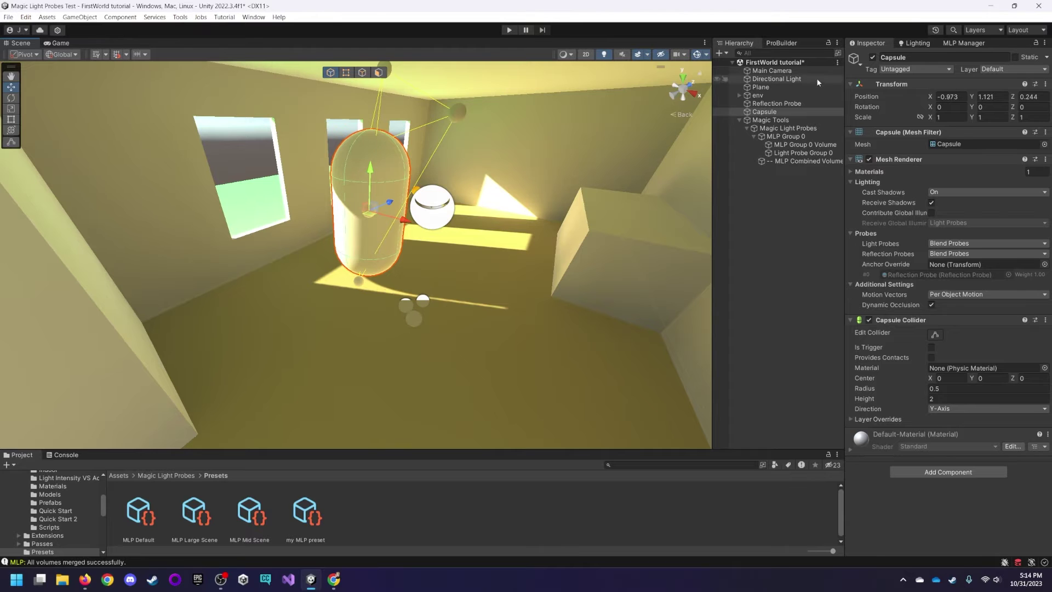
Step: Generate the scene lighting and examine the baked result around the capsule near the windows
click(917, 44)
click(1003, 487)
alt+drag(408, 230, 396, 224)
key(w)
key(a)
right_drag(396, 224, 535, 194)
alt+drag(536, 196, 312, 186)
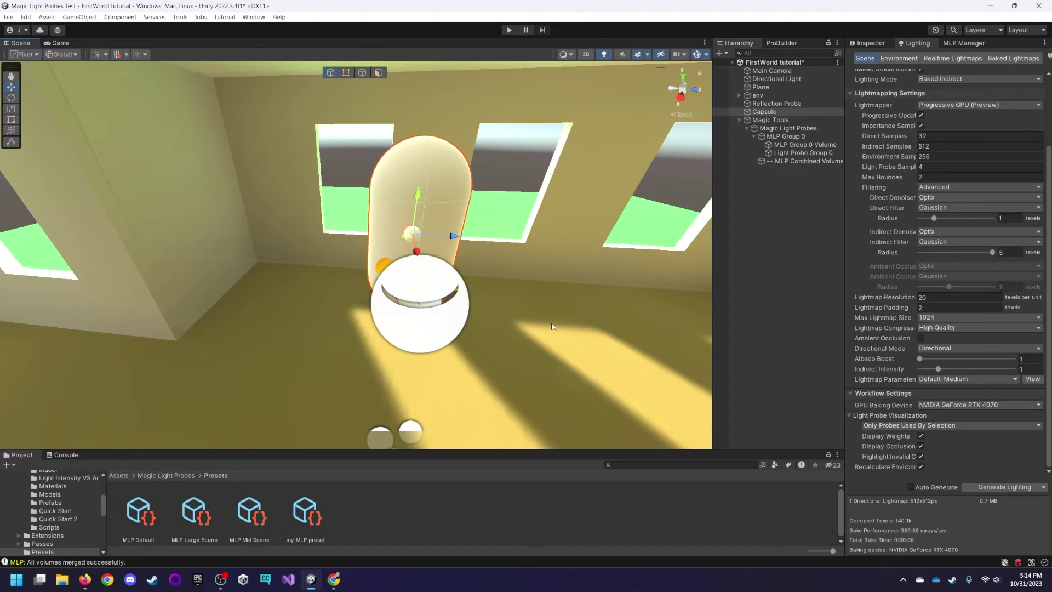
Step: Move the capsule through shaded and sunlit parts of the room to test its light probe lighting
drag(407, 241, 249, 299)
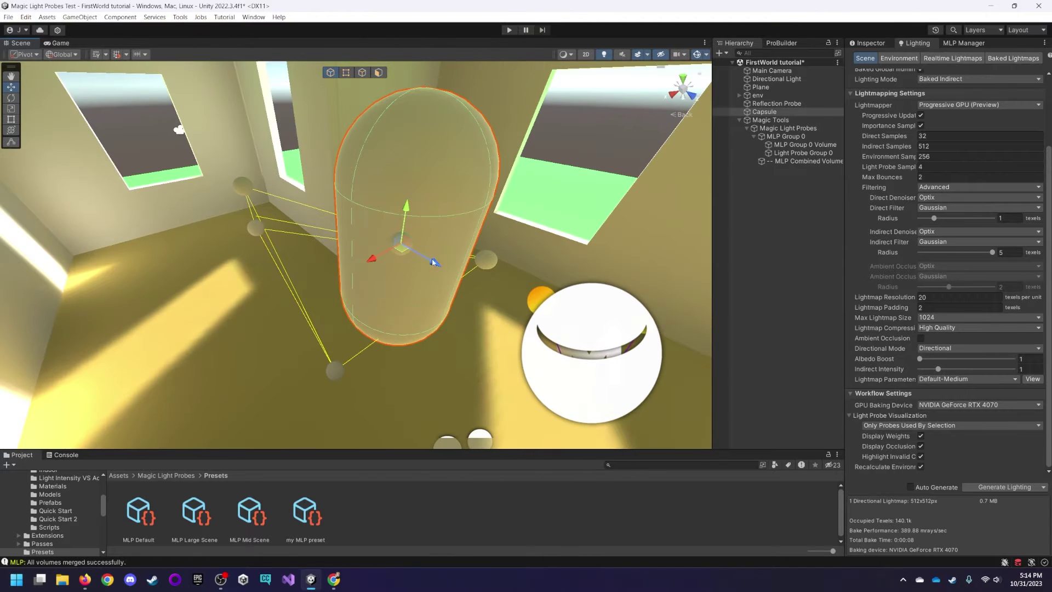
drag(432, 262, 370, 268)
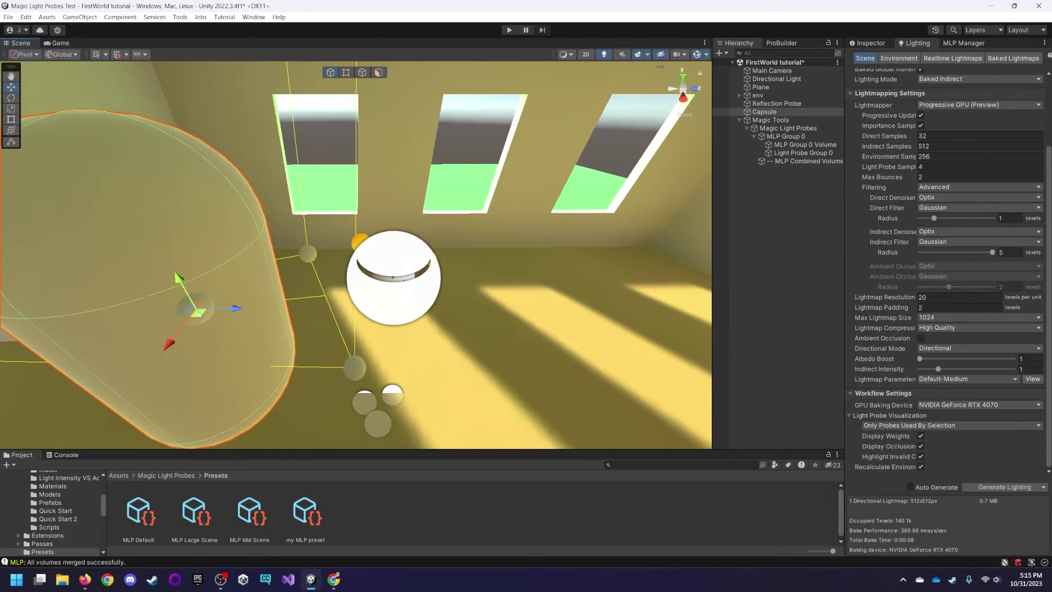
drag(198, 311, 605, 288)
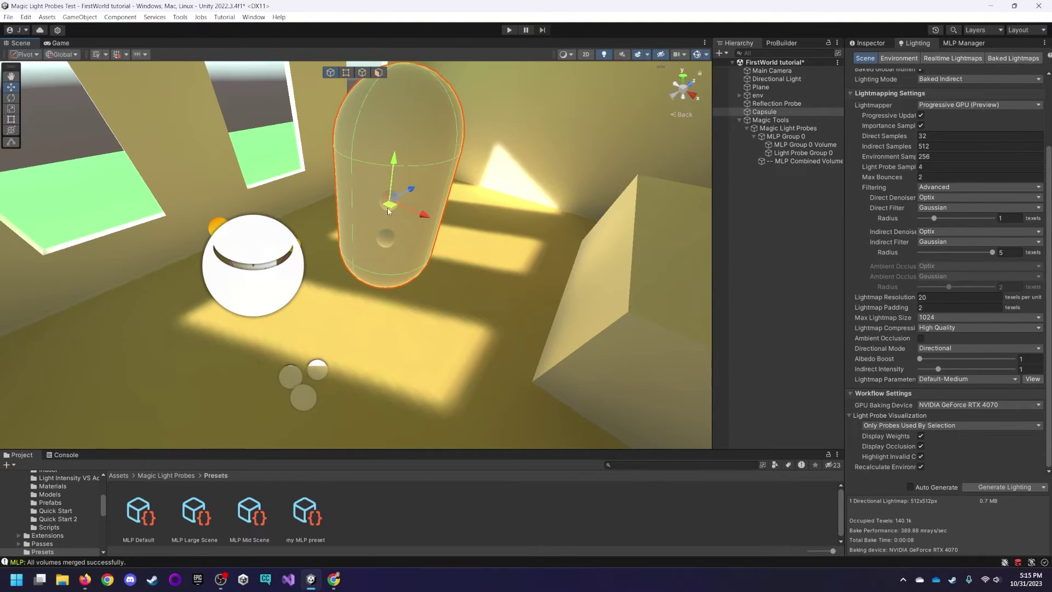
Step: Move the capsule into the shade at about X 1.04, Y 1.12, Z -0.40 and examine its light probe lighting from several angles
drag(388, 211, 287, 184)
alt+drag(287, 184, 247, 186)
click(808, 144)
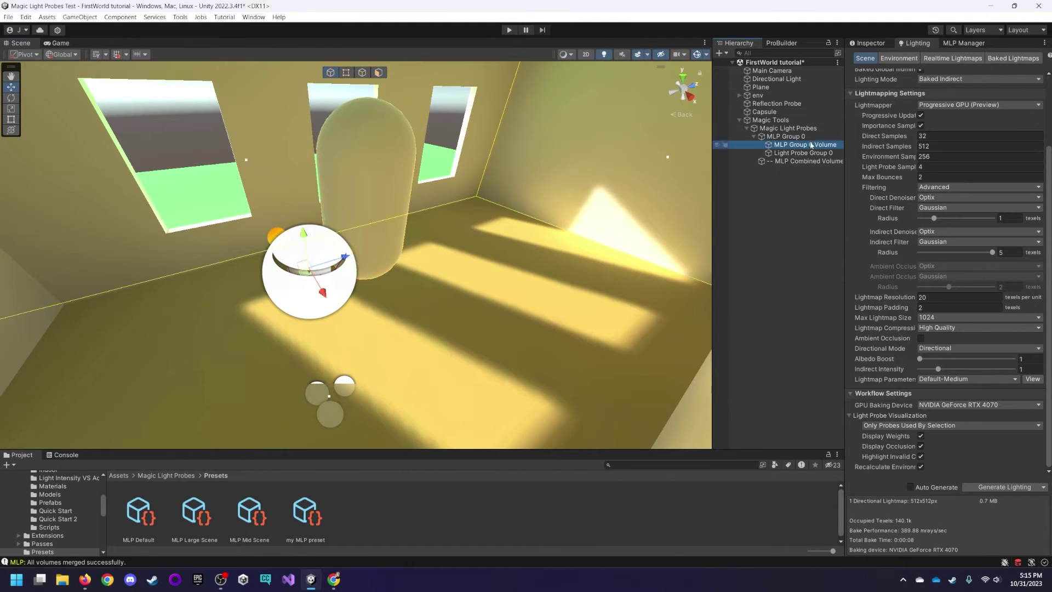
click(872, 44)
right_drag(372, 252, 289, 280)
click(459, 209)
drag(305, 279, 617, 315)
right_drag(573, 331, 626, 340)
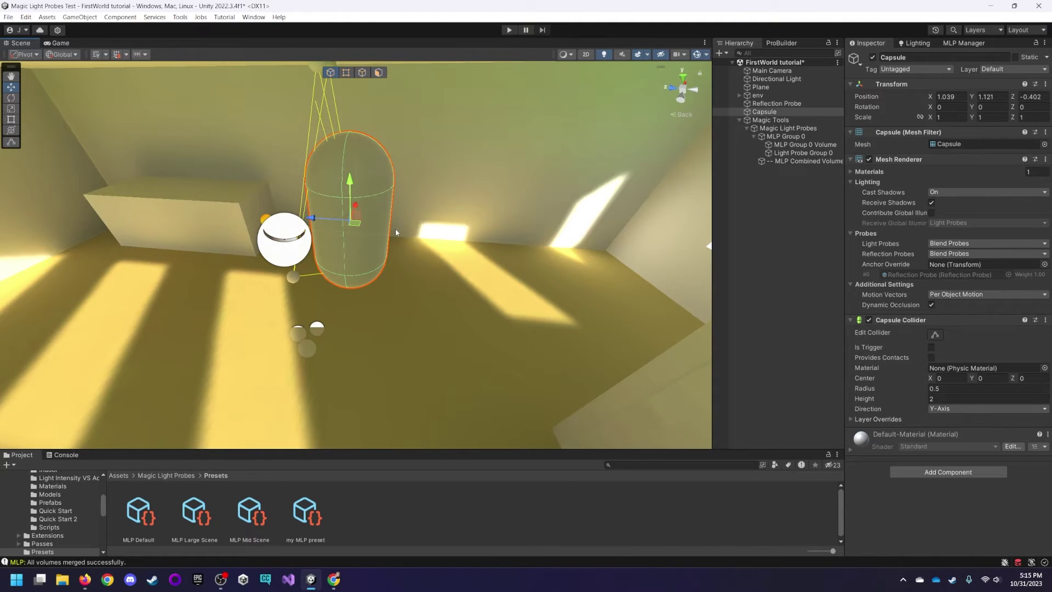
scroll(396, 229, up, 2)
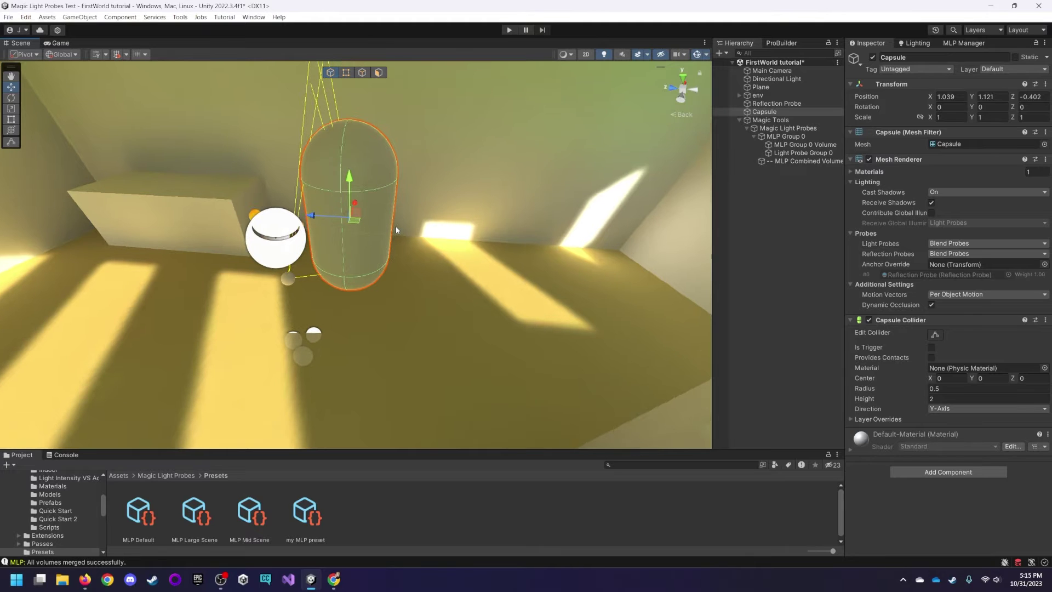
right_drag(396, 227, 375, 329)
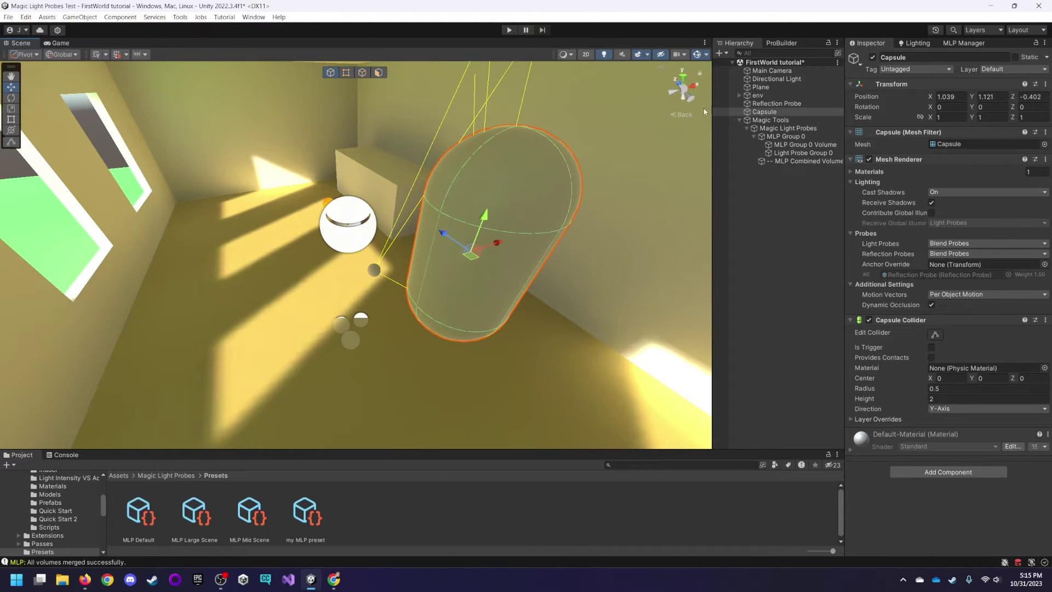
Step: Review the settings of MLP Group 0 and the MLP Mid Scene and MLP Large Scene presets
click(788, 127)
click(786, 135)
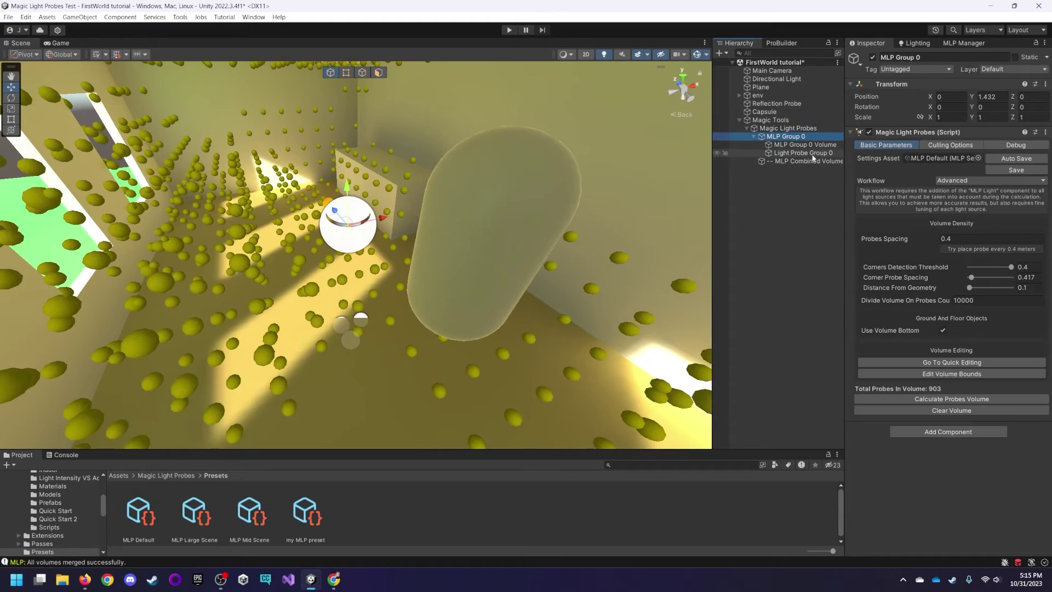
right_drag(395, 189, 394, 358)
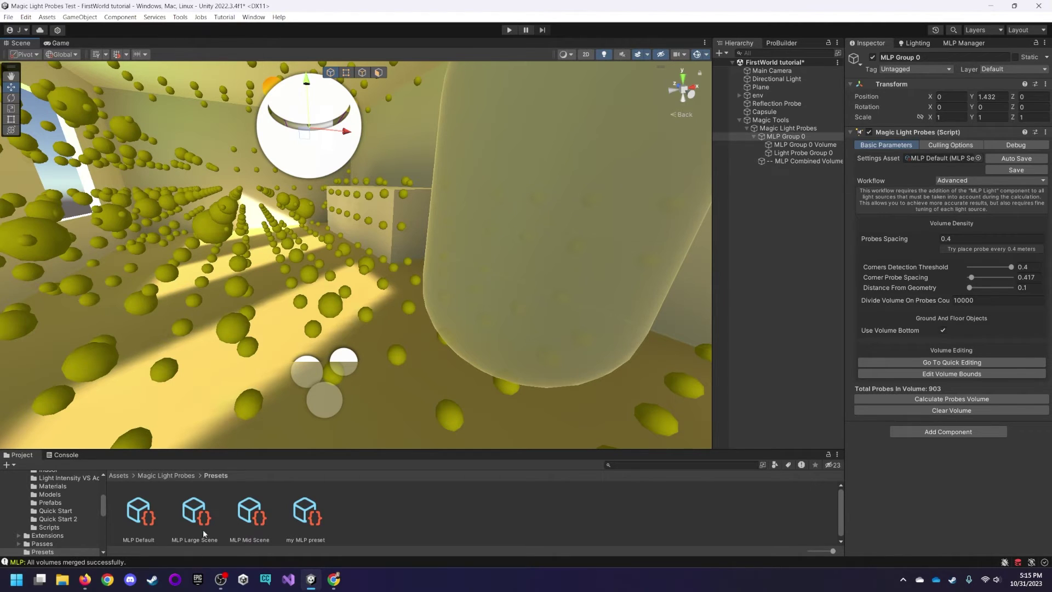
click(241, 520)
click(200, 523)
click(267, 515)
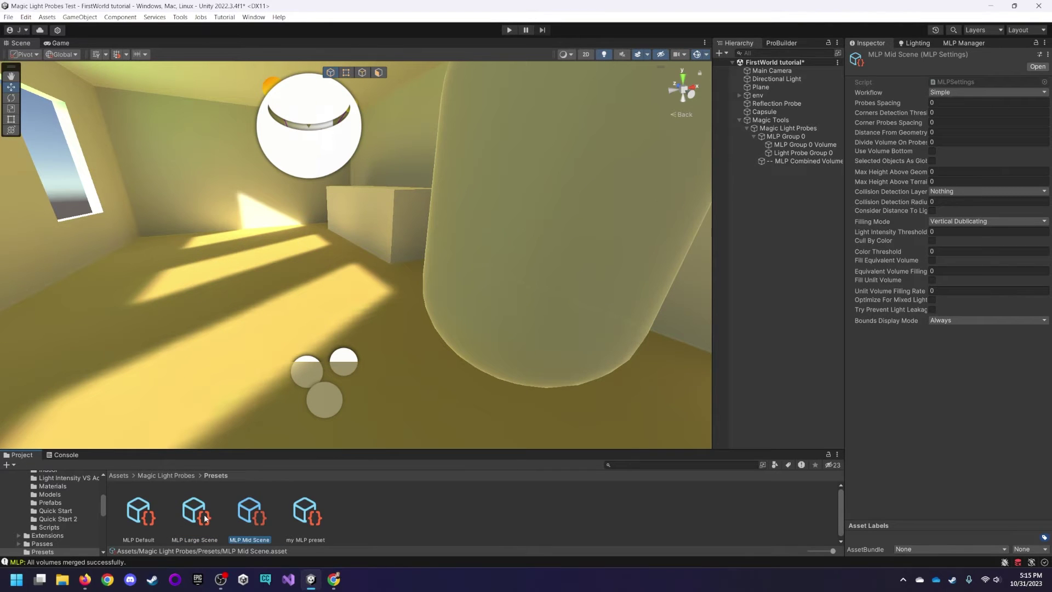
click(159, 475)
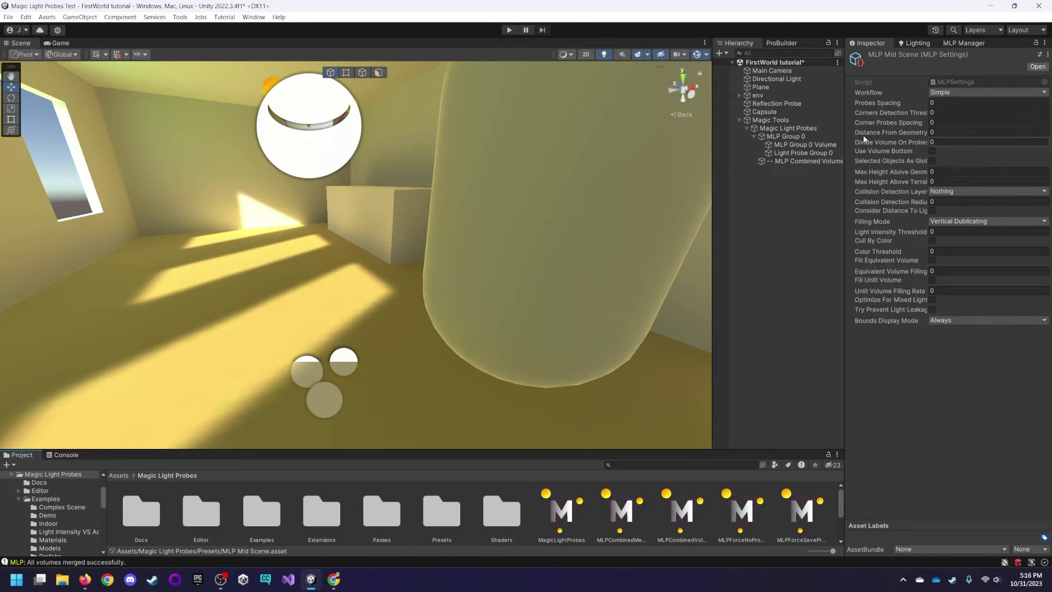
Step: Assign "my MLP preset" as the settings asset of MLP Group 0 and set its workflow to Advanced
click(785, 137)
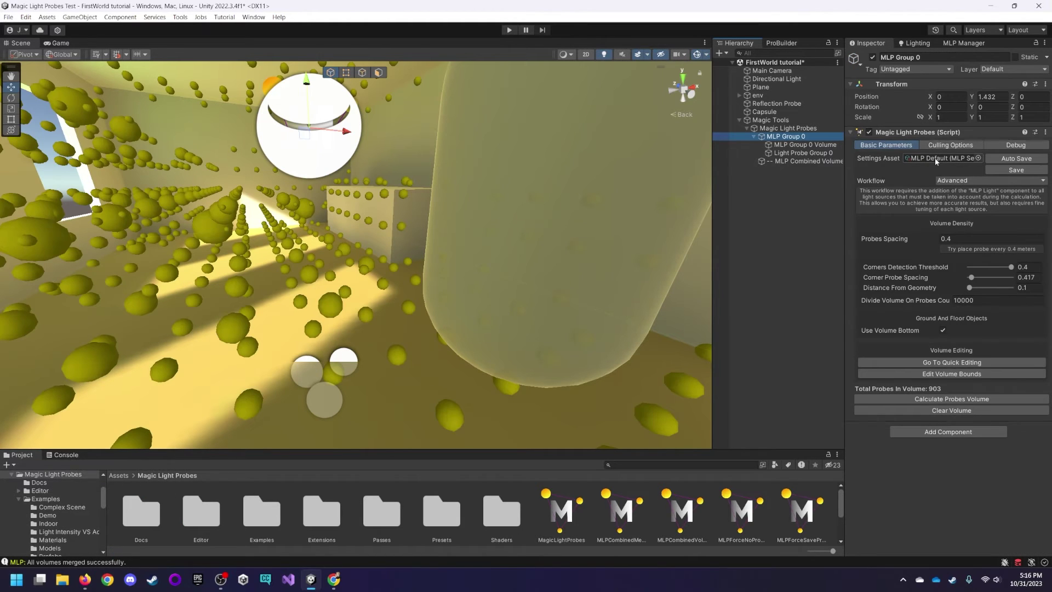
click(936, 159)
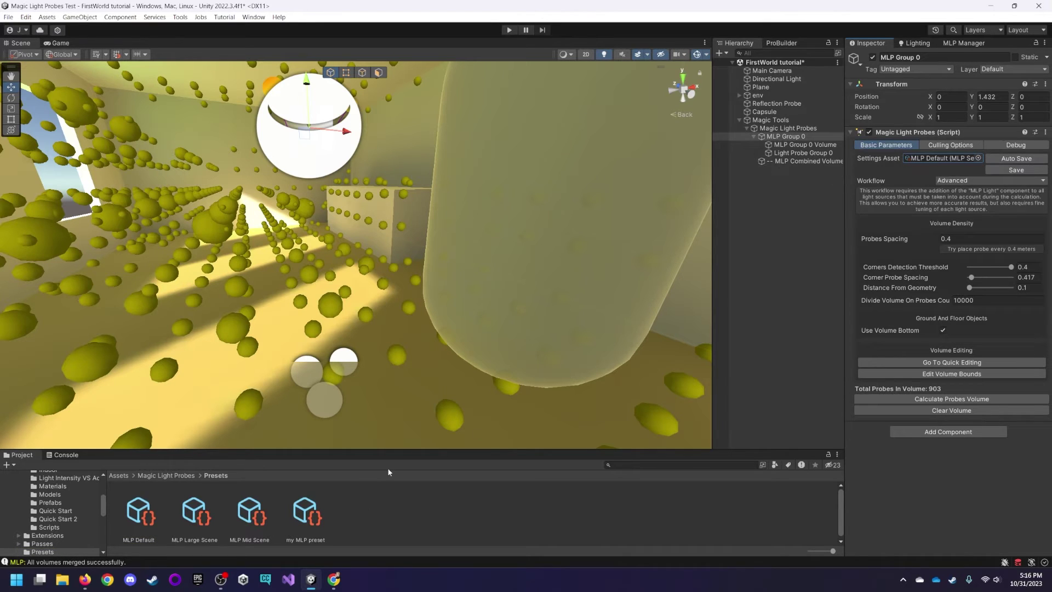
drag(718, 271, 912, 160)
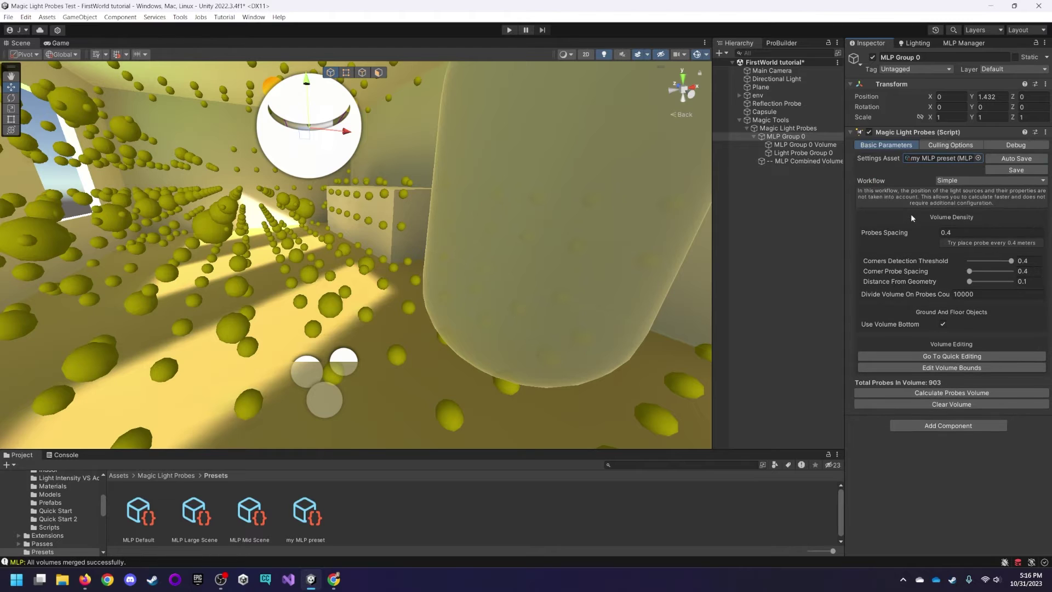
click(964, 181)
click(970, 199)
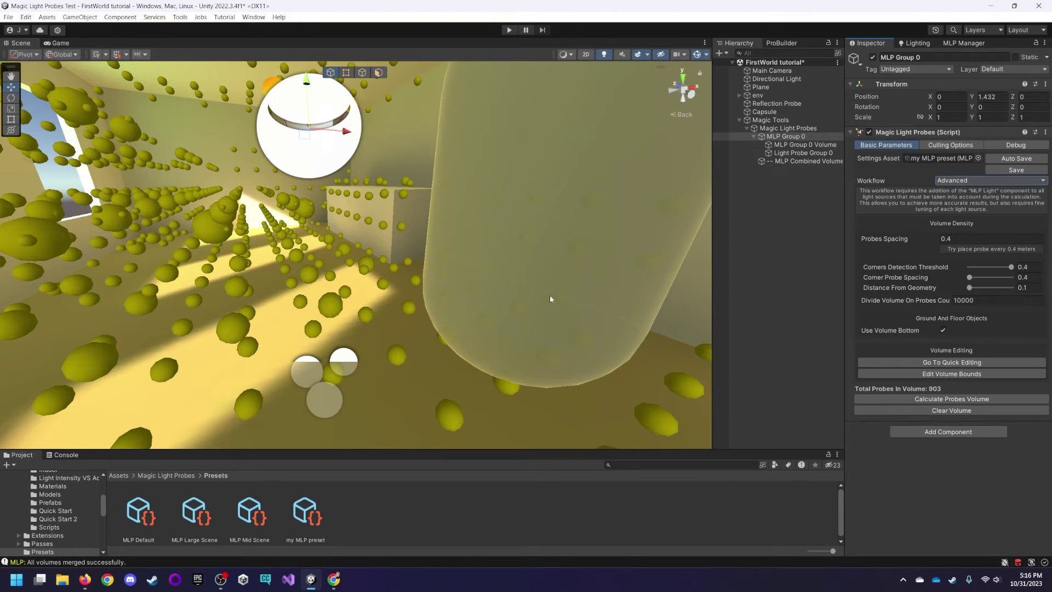
Step: Add a standard Light Probe Group to the scene
right_drag(536, 298, 543, 277)
click(765, 189)
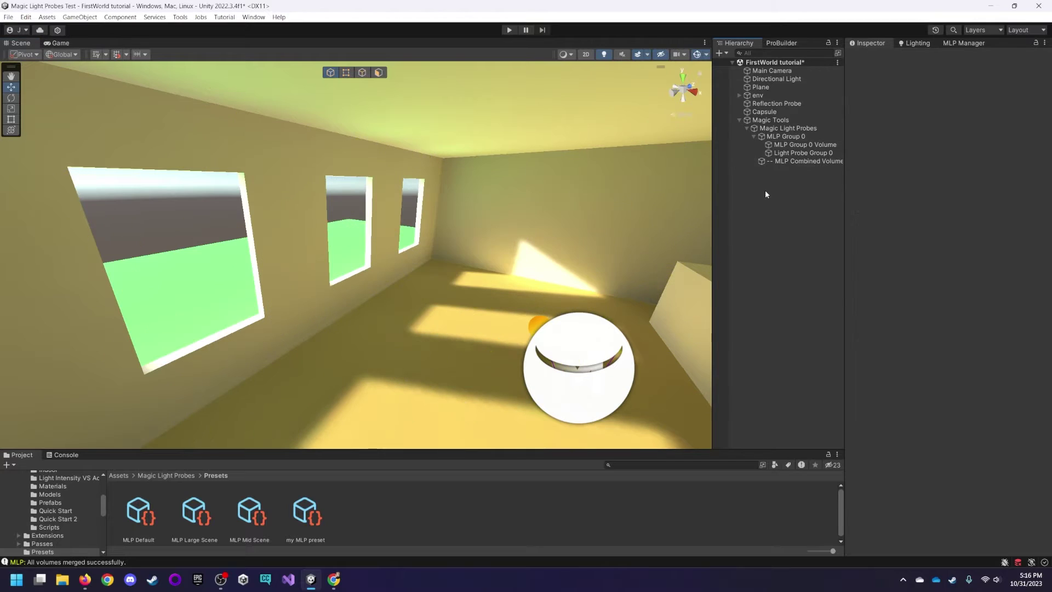
right_click(765, 191)
mouse_move(801, 351)
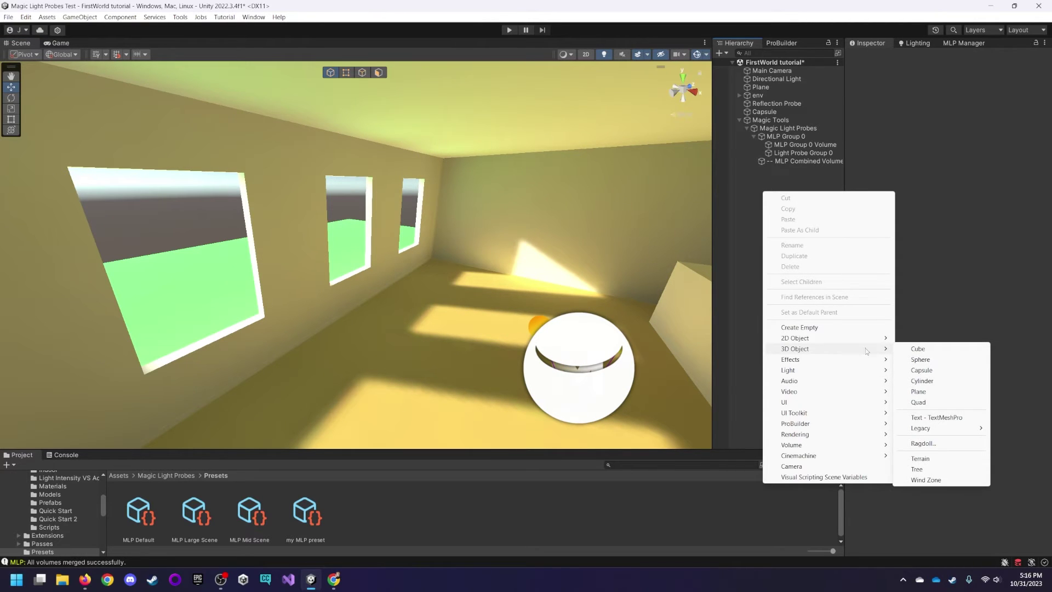
mouse_move(837, 344)
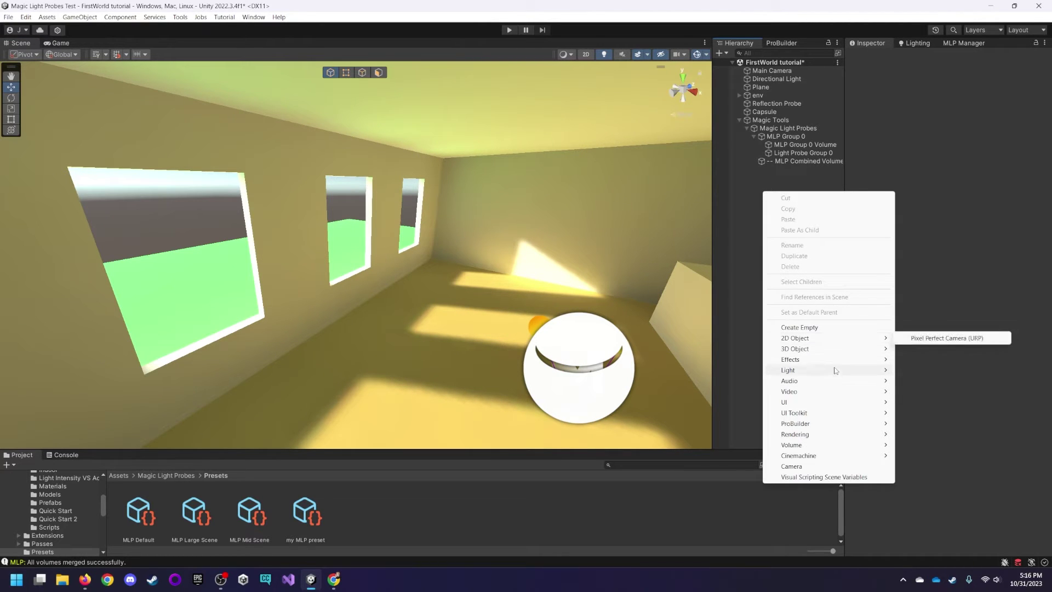
mouse_move(829, 381)
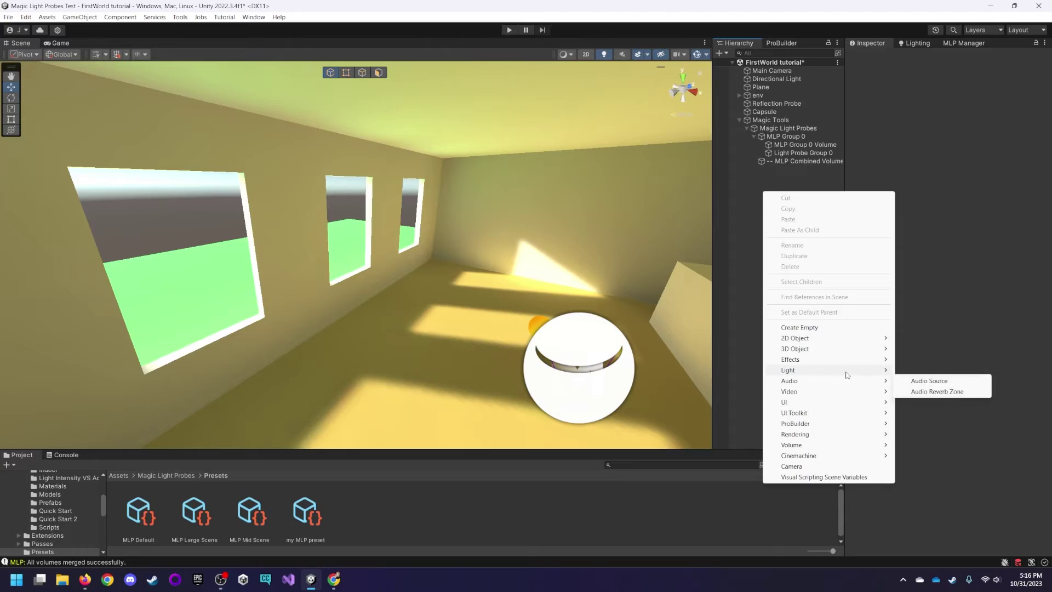
click(950, 430)
Step: Move the standard Light Probe Group to about X -0.51, Y 1.55, Z 0.84 and delete it from the scene
right_drag(609, 342, 459, 332)
drag(452, 288, 478, 193)
scroll(415, 259, down, 3)
mouse_move(415, 234)
mouse_down()
mouse_move(391, 274)
mouse_move(485, 242)
mouse_move(417, 214)
mouse_up()
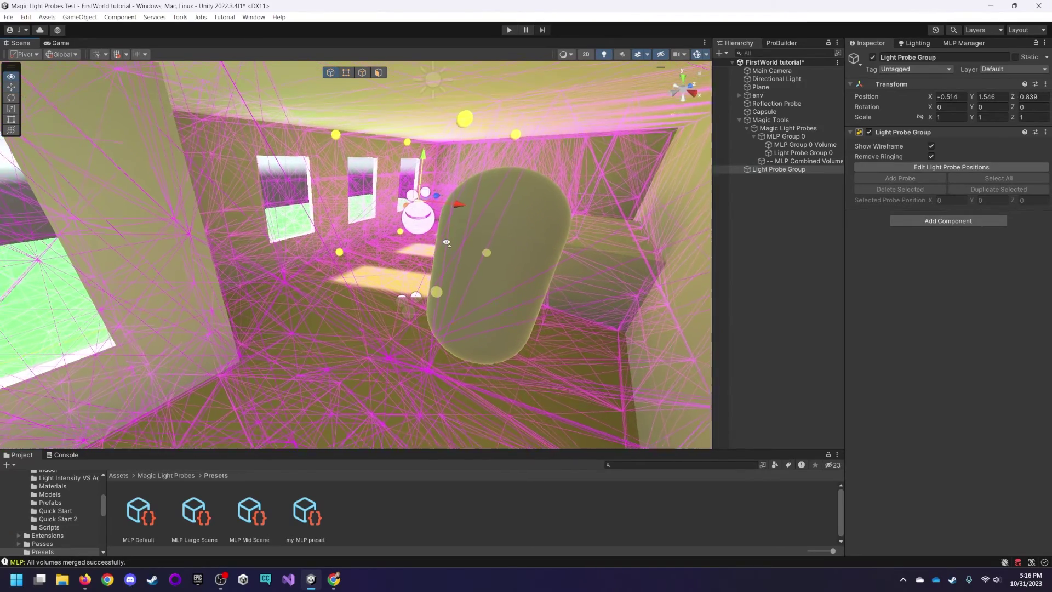
key(Delete)
Step: Select the MLP Combined Volume, acknowledging the volume update notice, and enable setting custom probes
click(802, 153)
click(811, 160)
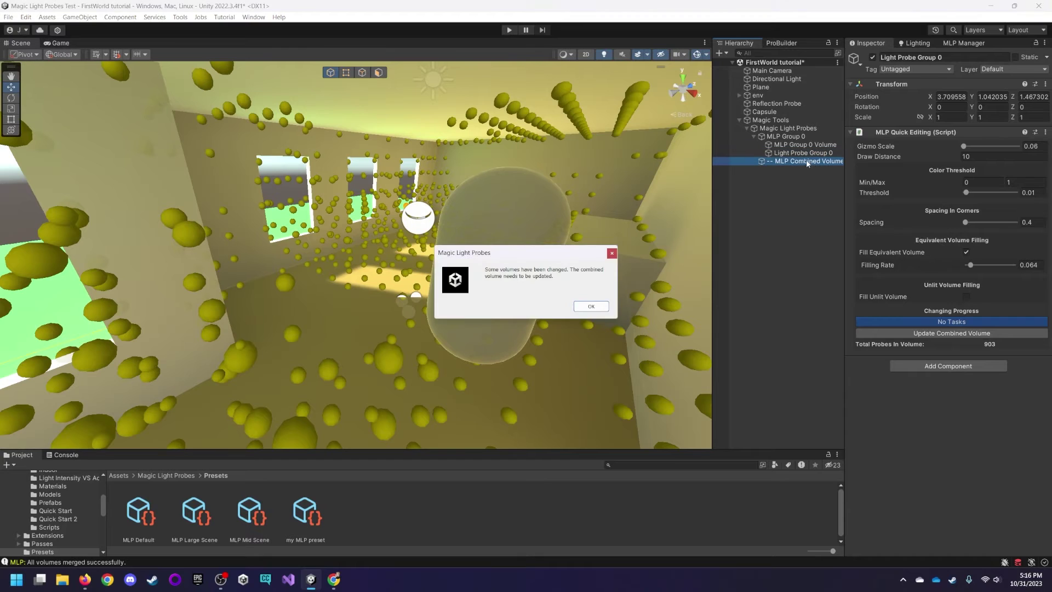
click(590, 306)
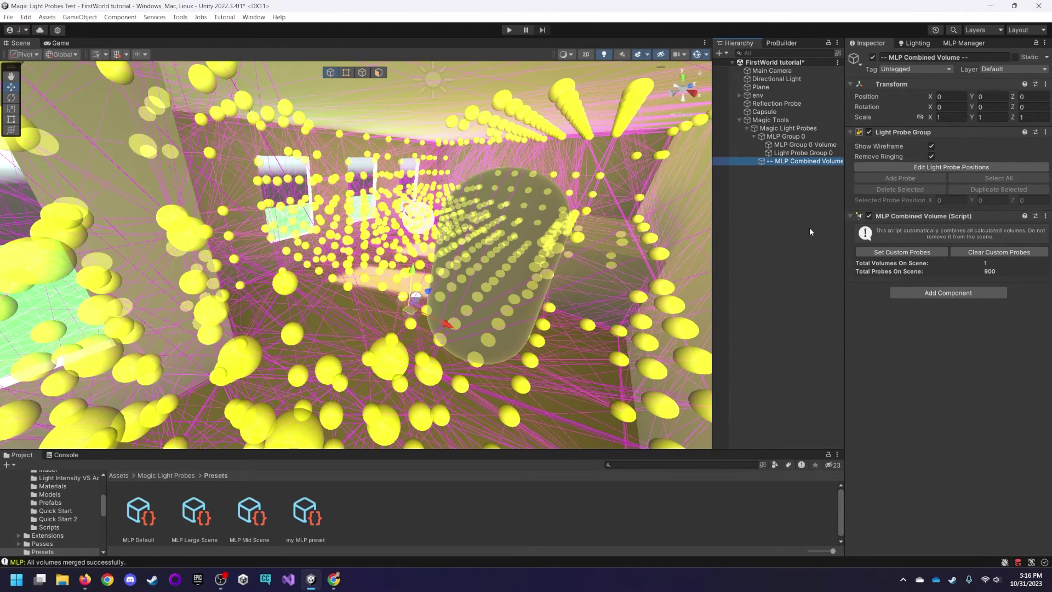
click(902, 253)
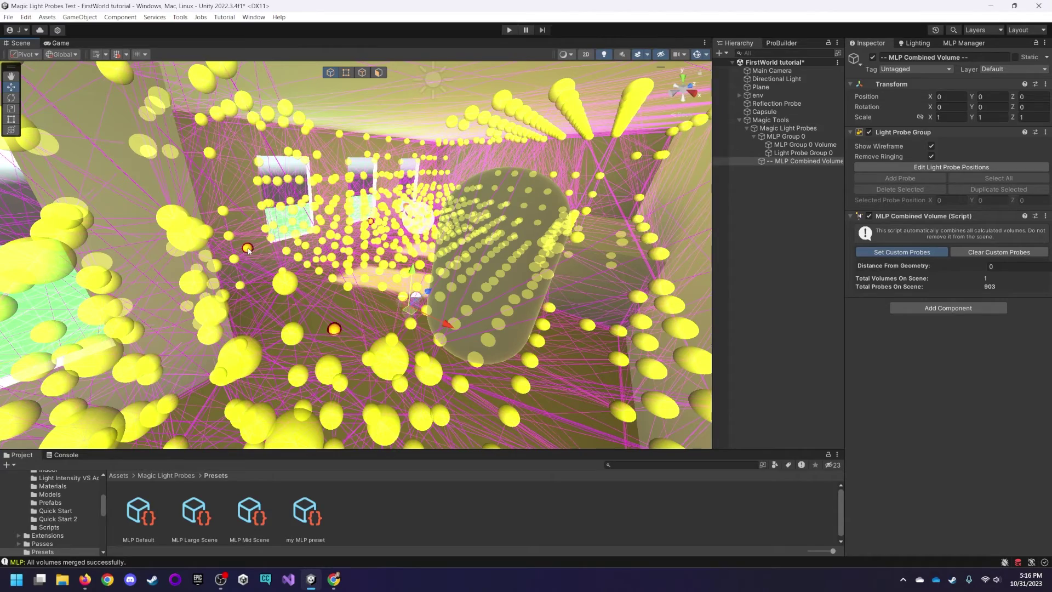
Step: Place several custom probes on the room's floor, walls and ceiling
mouse_move(291, 224)
middle_down()
mouse_move(308, 213)
mouse_move(287, 172)
mouse_move(292, 203)
middle_up()
right_drag(351, 209, 366, 236)
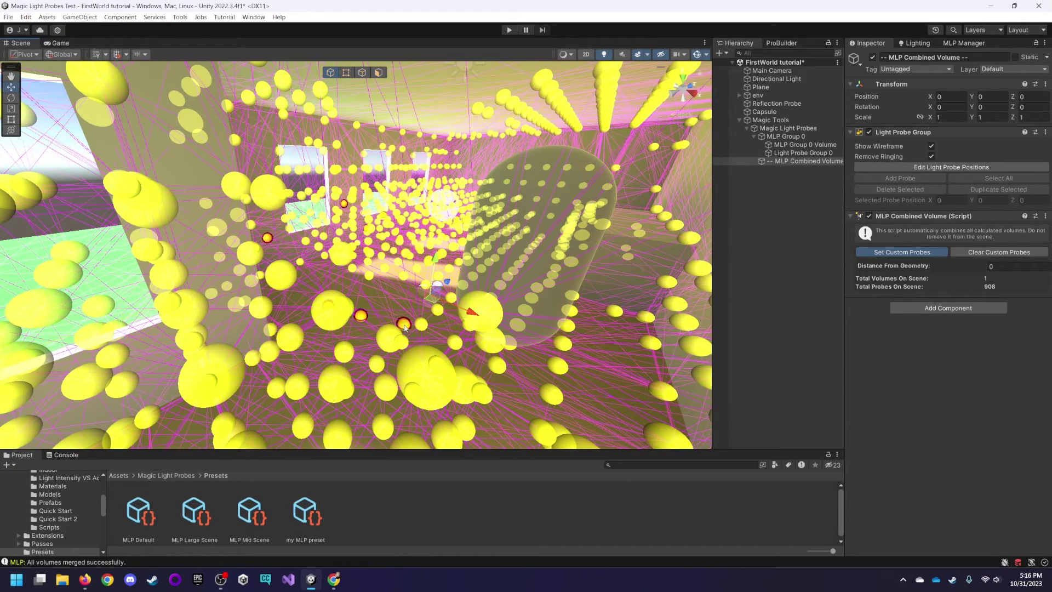
right_drag(652, 365, 489, 175)
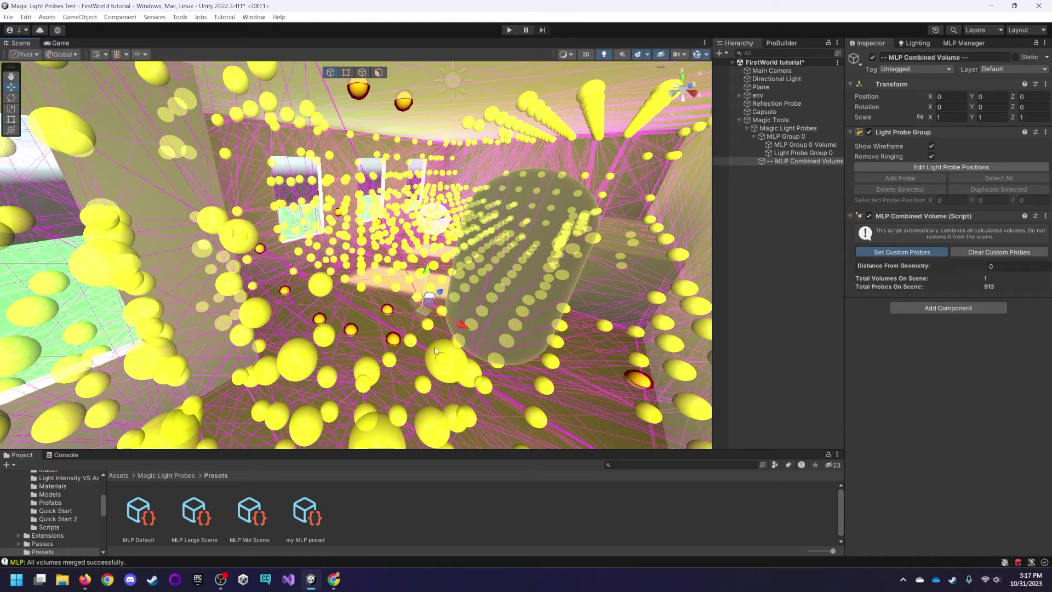
Step: Set the custom probes' Distance From Geometry to 0.1 and place several more on the floor
click(1008, 269)
text(.1)
key(Return)
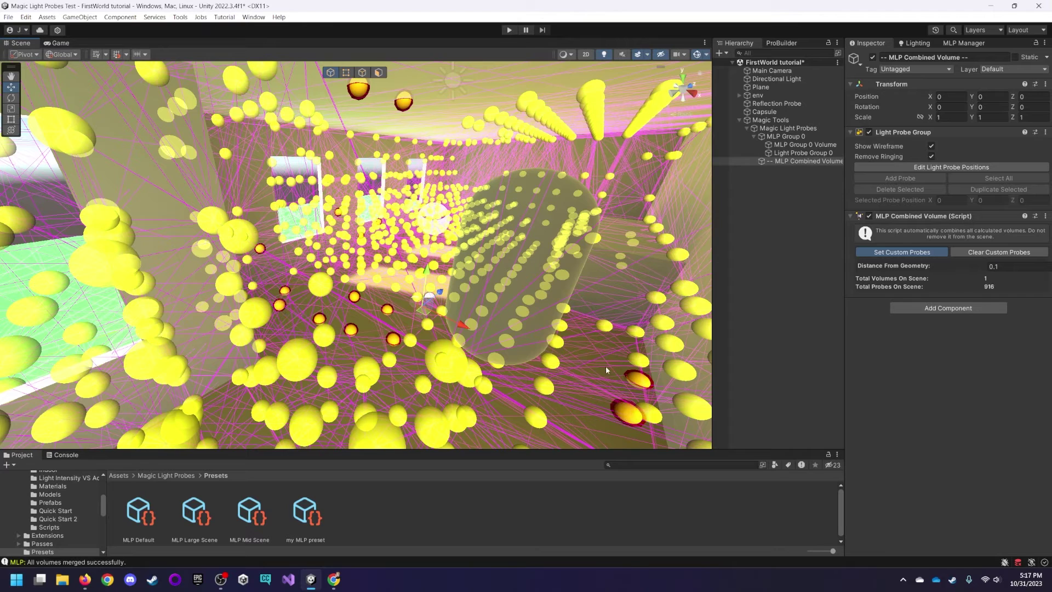
click(605, 364)
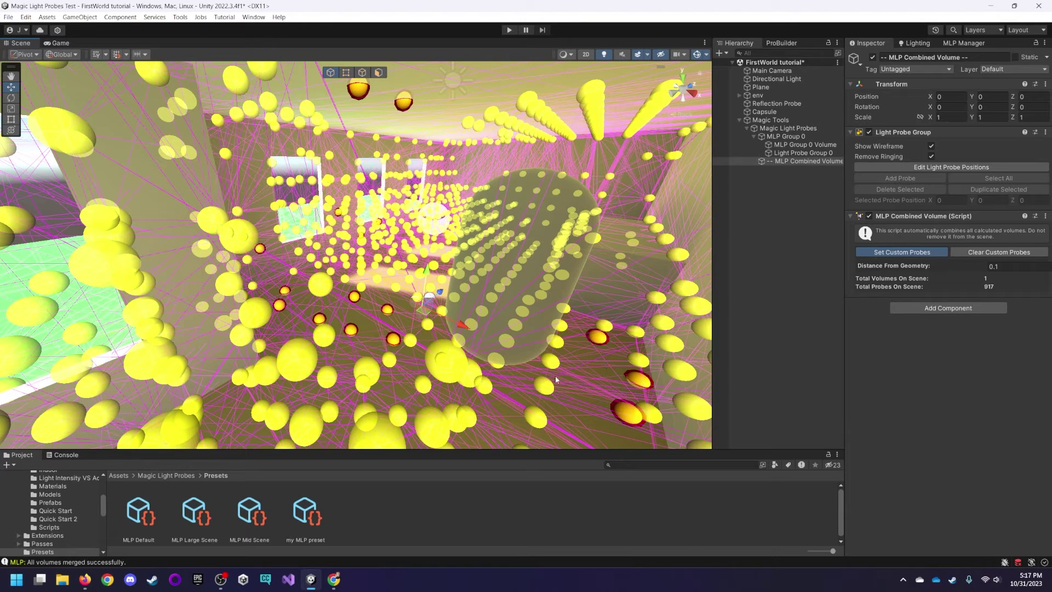
Step: Replace all custom probes with a few new ones around the room and end custom probe placement
click(1010, 252)
click(585, 317)
click(374, 351)
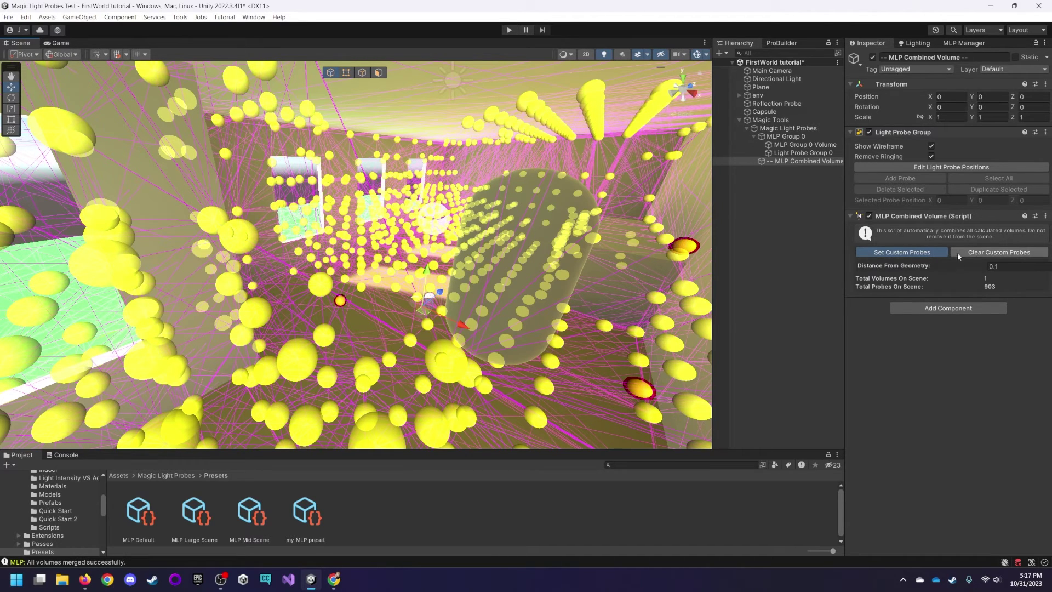
click(895, 255)
right_drag(423, 235, 445, 235)
alt+drag(445, 235, 417, 238)
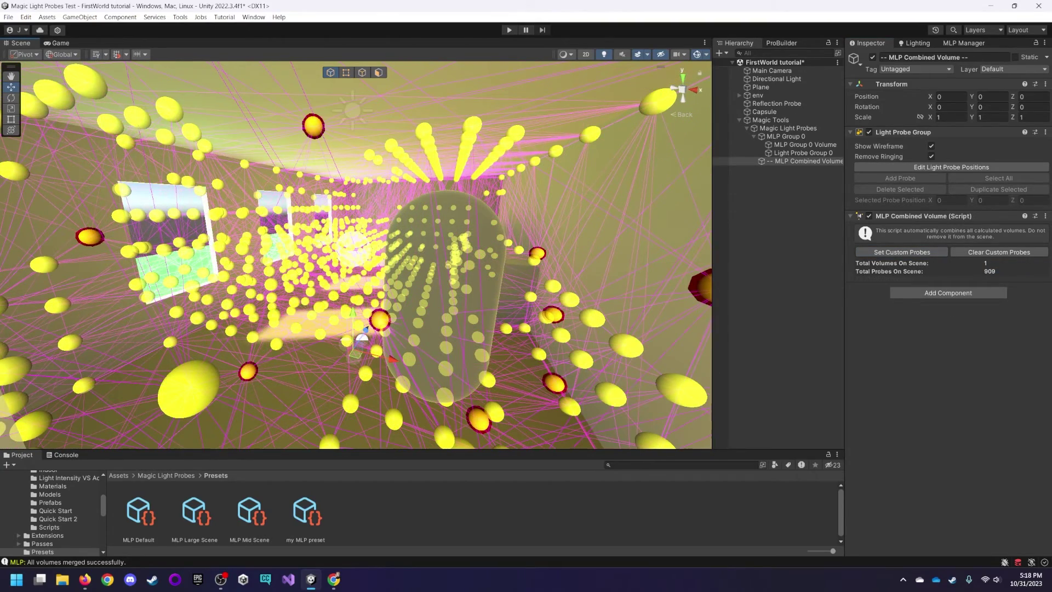
Step: Turn off Use Volume Bottom for MLP Group 0 after examining its probes near the floor and the block
click(795, 145)
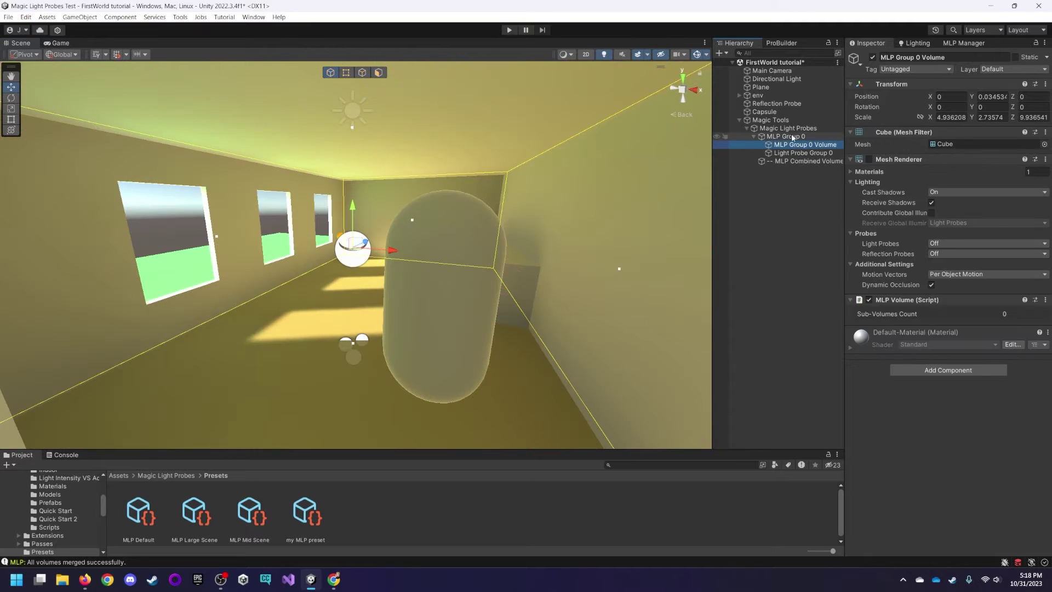
click(792, 136)
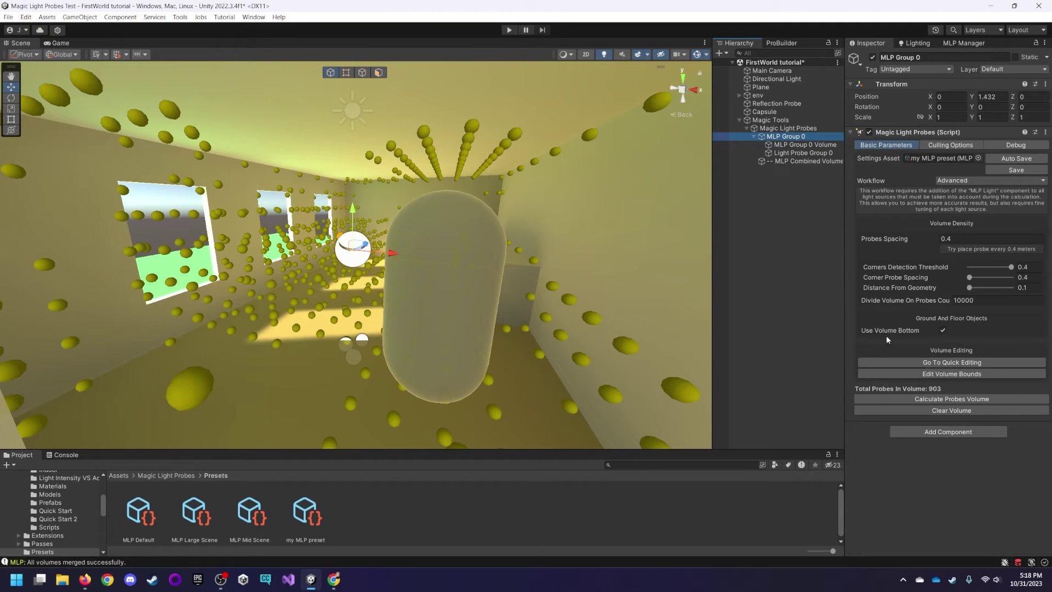
right_drag(570, 303, 438, 205)
right_drag(606, 382, 544, 352)
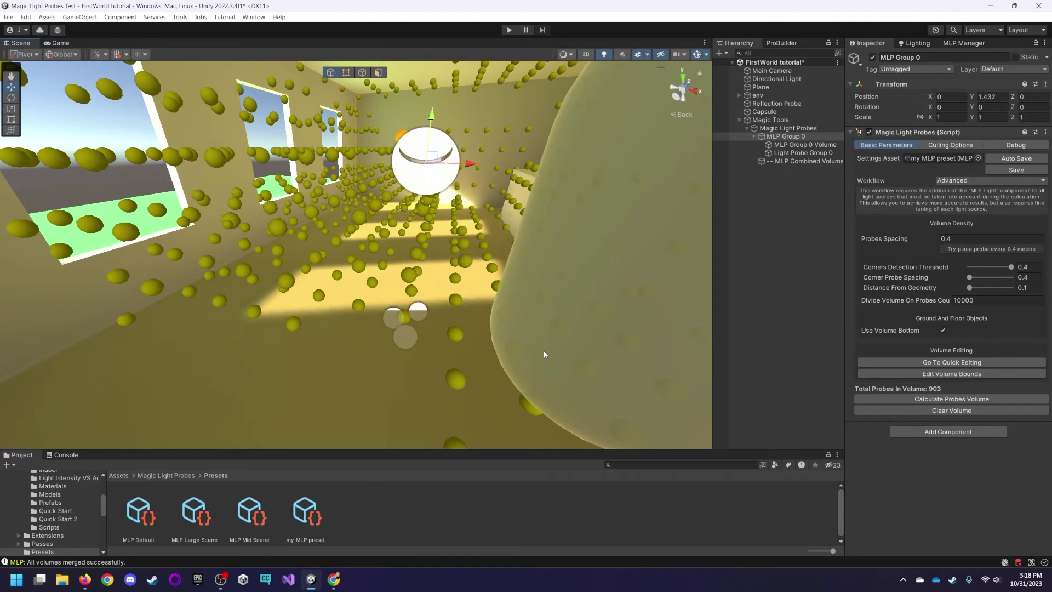
right_drag(544, 354, 598, 322)
click(943, 330)
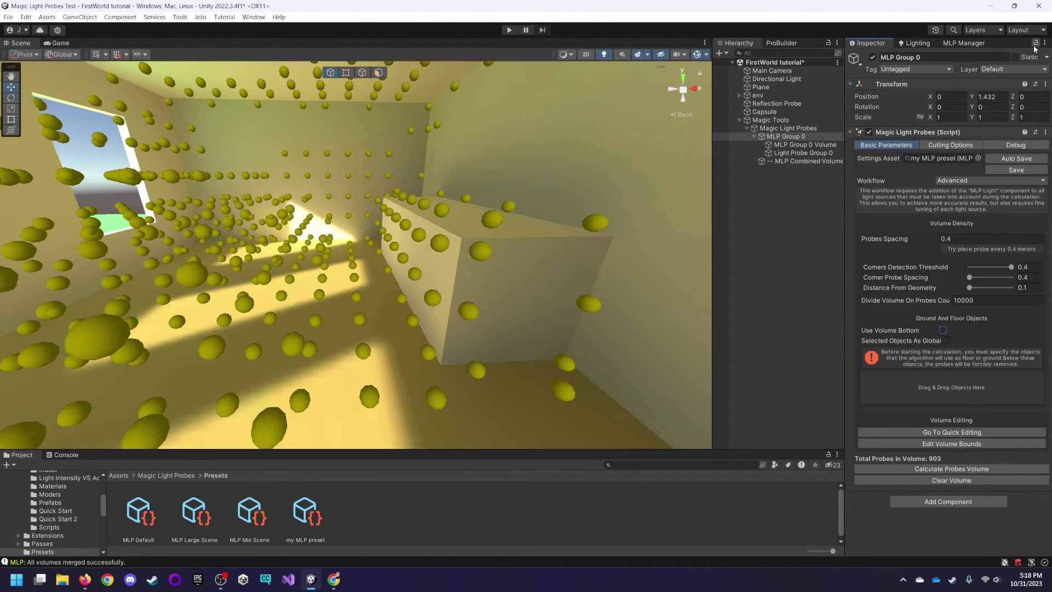
Step: Add Cube (8) and the floor Cube to MLP Group 0's ground and floor objects, keeping its properties locked in view only while adding
right_drag(521, 216, 444, 219)
click(639, 330)
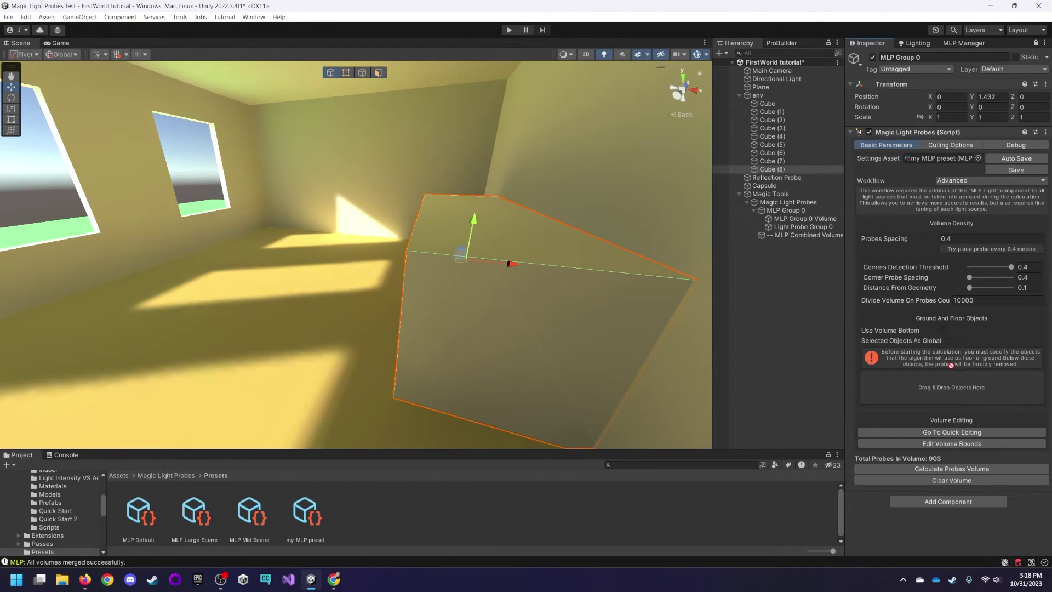
drag(767, 103, 946, 384)
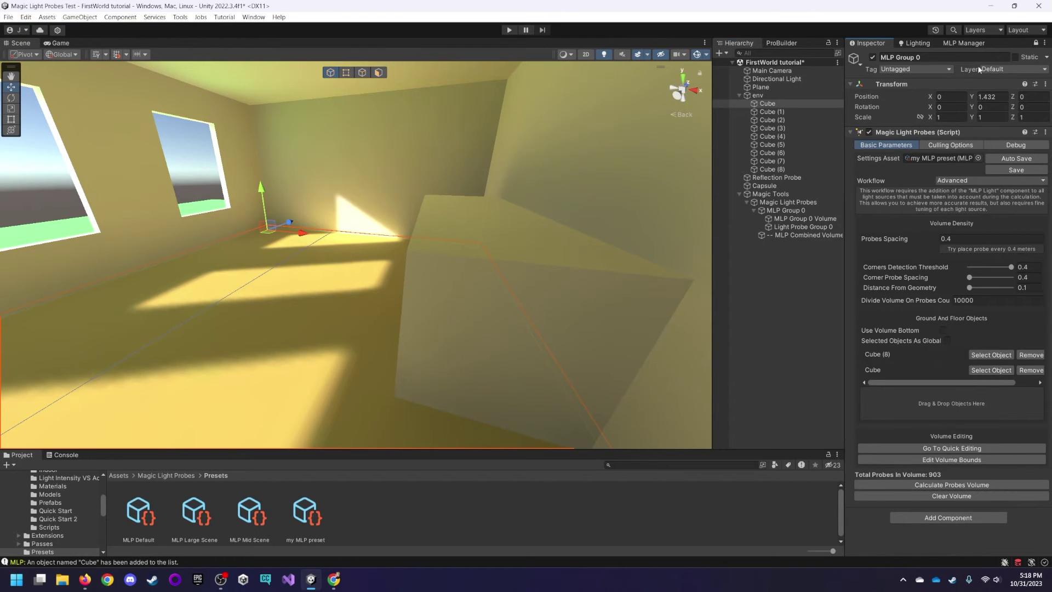
click(1036, 42)
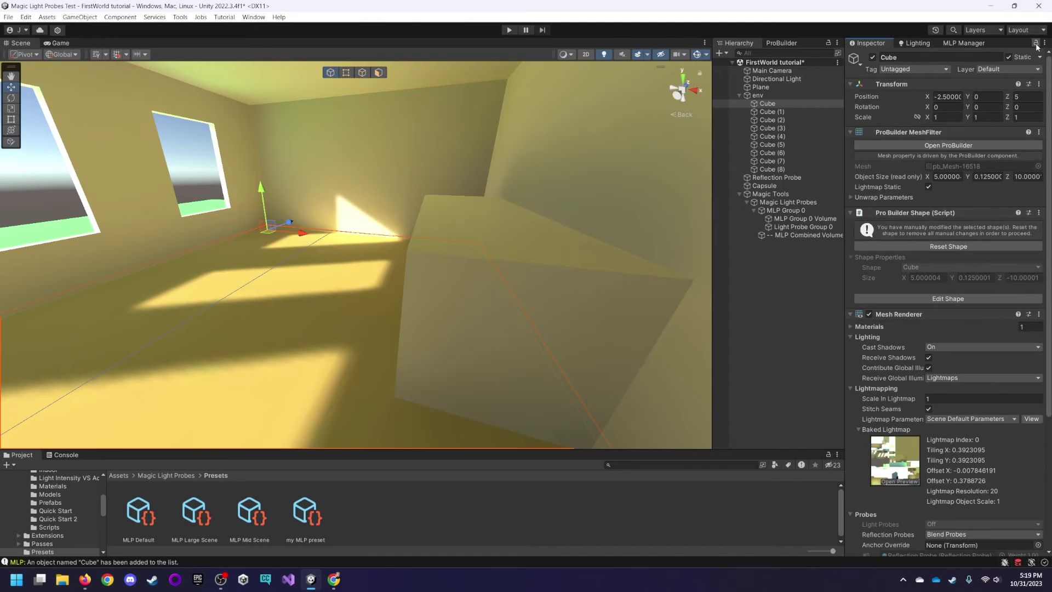
Step: Set the equivalent volume Filling Rate of Light Probe Group 0 to 1 in its quick editing settings
click(809, 226)
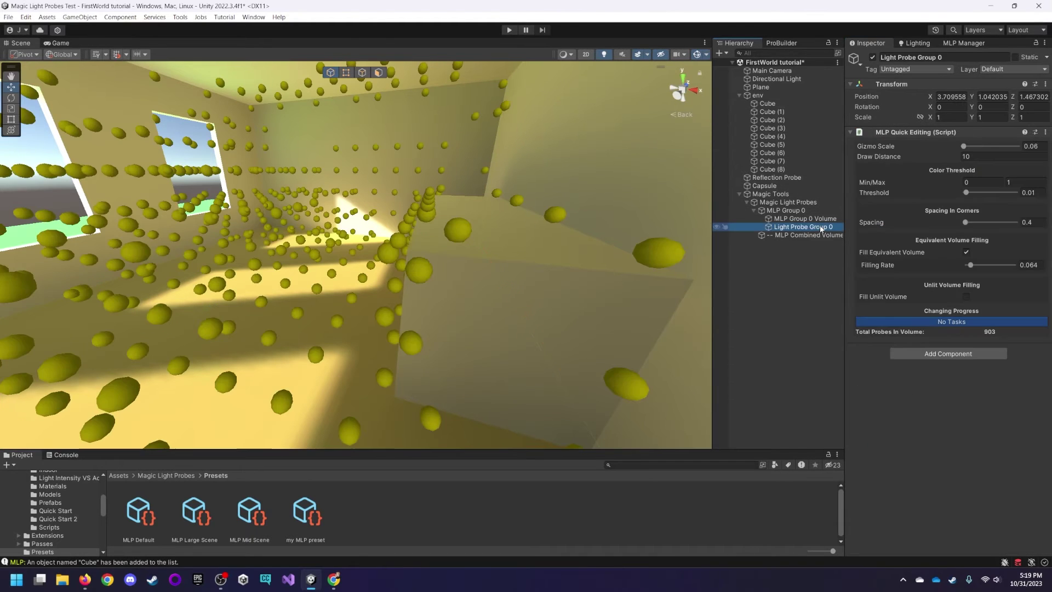
right_drag(482, 239, 354, 232)
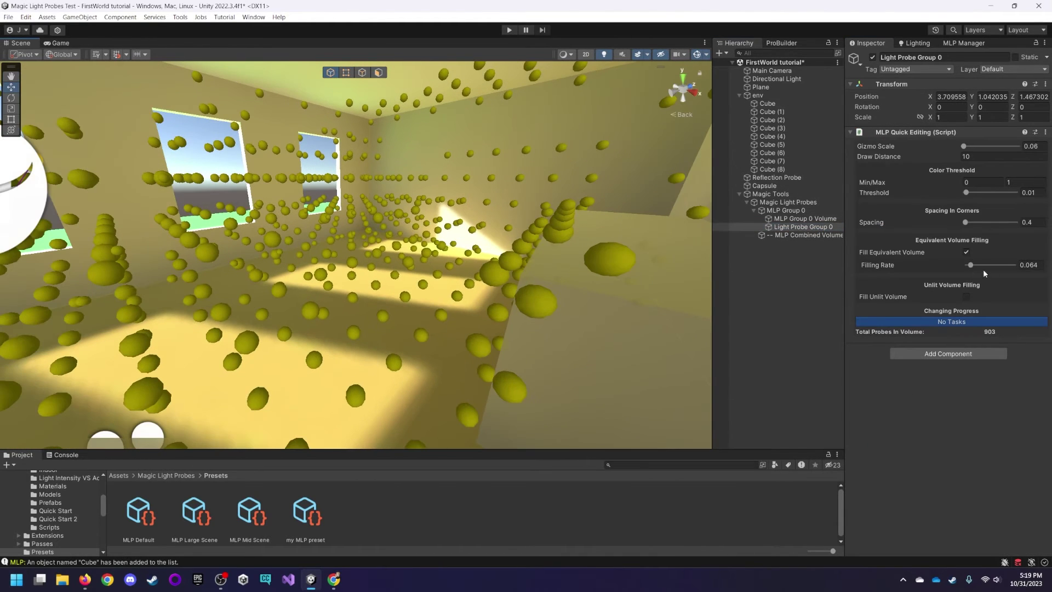
drag(971, 265, 1015, 265)
mouse_move(482, 241)
right_down()
mouse_move(493, 259)
mouse_move(477, 255)
right_up()
key(s)
Step: Turn on Fill Unlit Volume for Light Probe Group 0 with a Filling Rate of 1 and view the probes
click(967, 297)
drag(977, 310, 1036, 313)
right_drag(534, 293, 185, 209)
key(w)
key(d)
Step: Try a corner Spacing of 0.8 for Light Probe Group 0 and return it to 0.4
drag(972, 218, 1019, 222)
key(s)
right_drag(404, 235, 408, 225)
key(a)
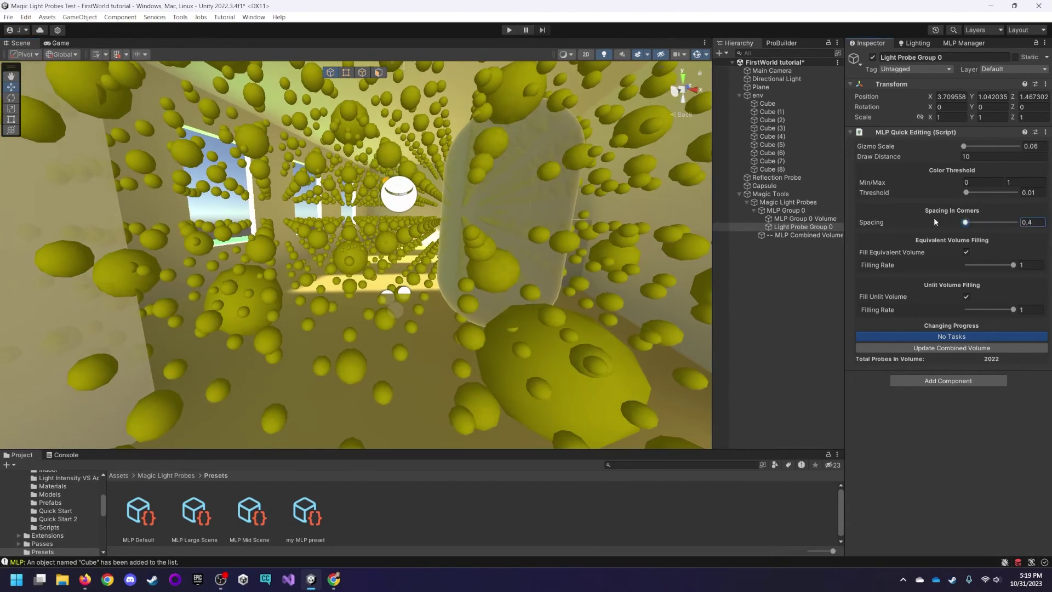
click(1014, 222)
drag(963, 222, 1047, 231)
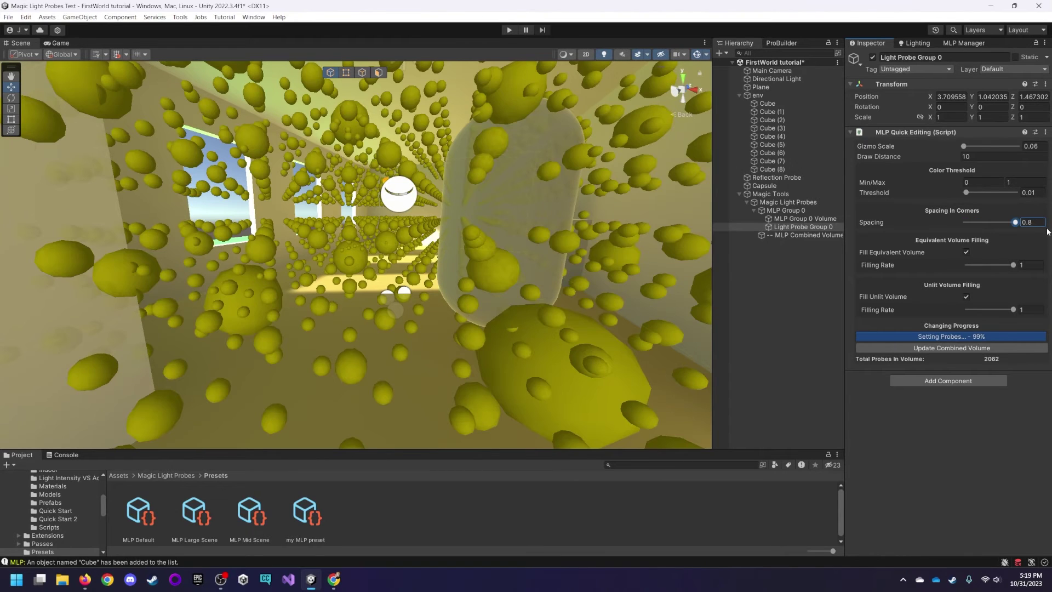
click(963, 222)
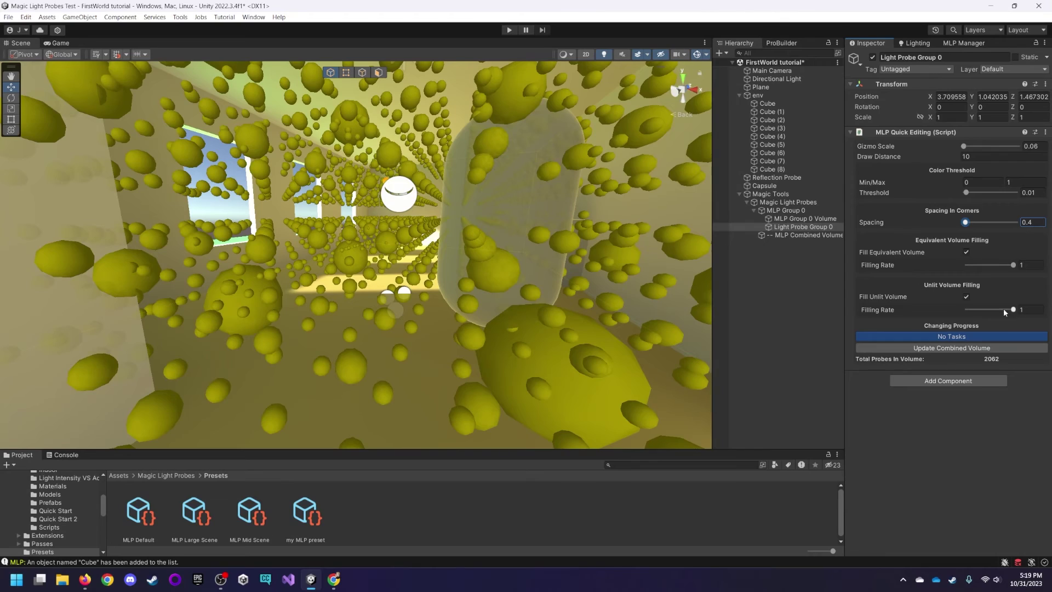
Step: Set the unlit volume Filling Rate of Light Probe Group 0 to 0
right_drag(592, 274, 559, 257)
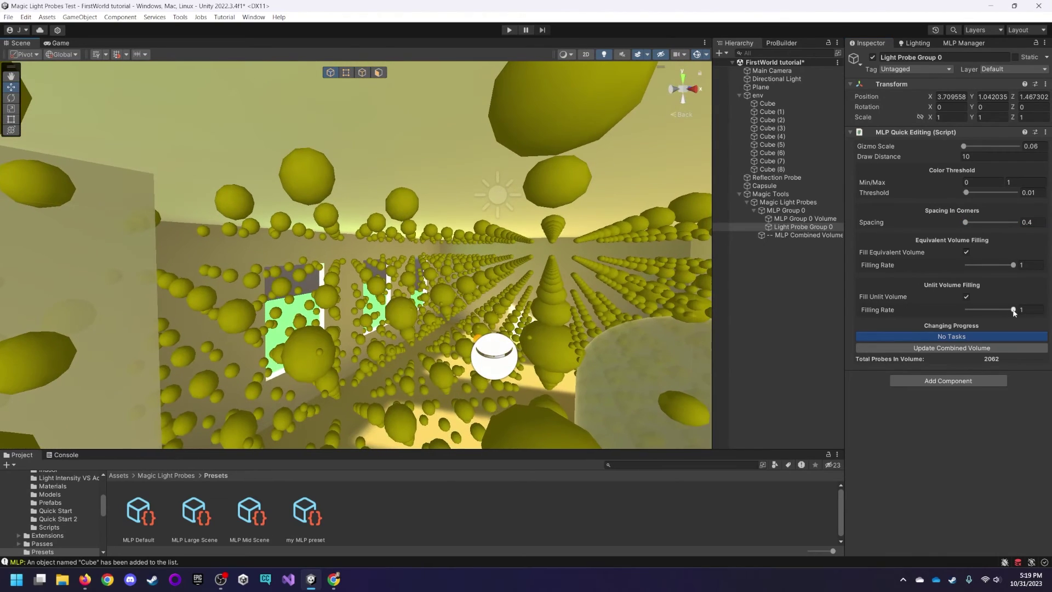
drag(1014, 310, 764, 317)
right_drag(439, 274, 460, 318)
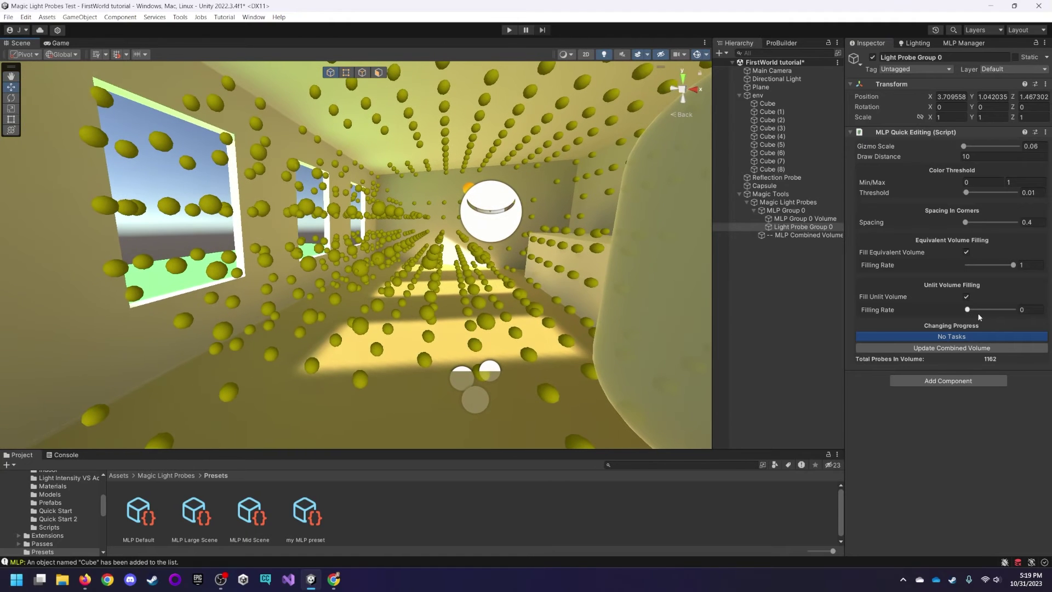
Step: Try an unlit volume Filling Rate of 0.35, examine the probes around the capsule, and return the rate to 0
drag(980, 313, 984, 310)
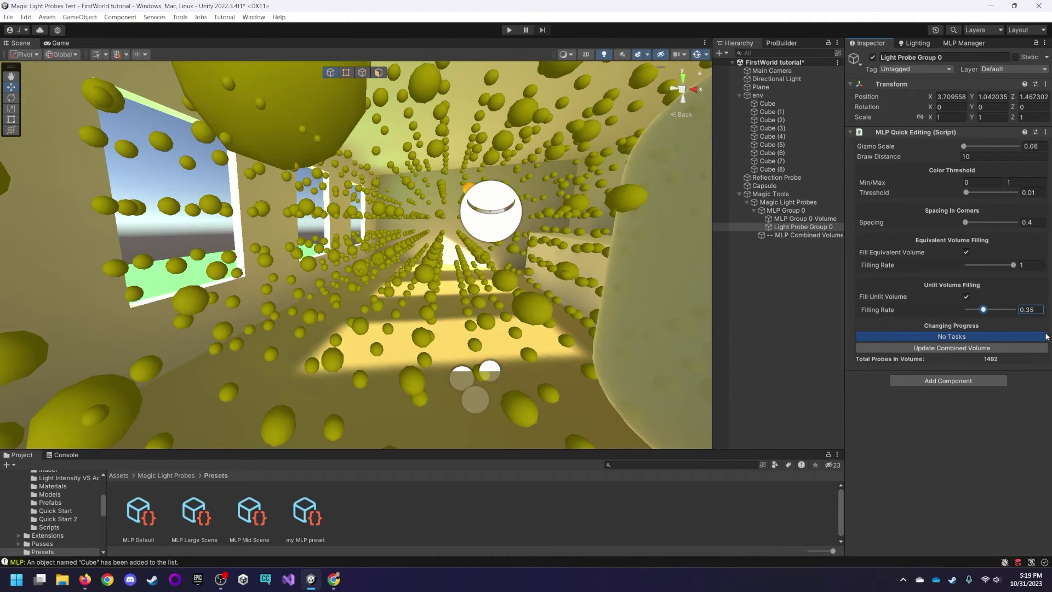
right_drag(630, 263, 355, 234)
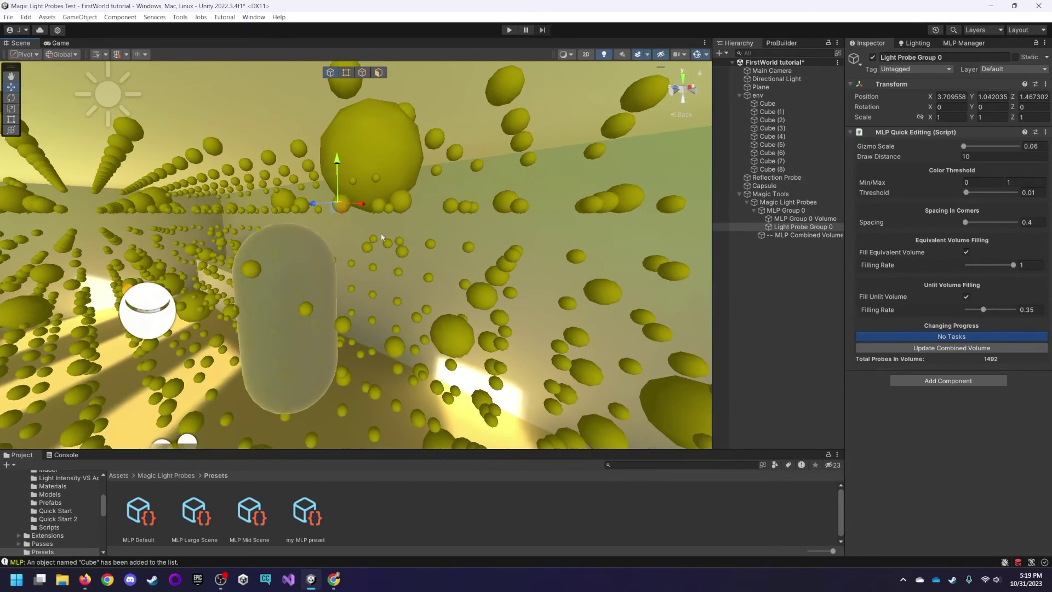
right_drag(455, 243, 493, 265)
drag(983, 307, 946, 305)
right_drag(417, 307, 378, 302)
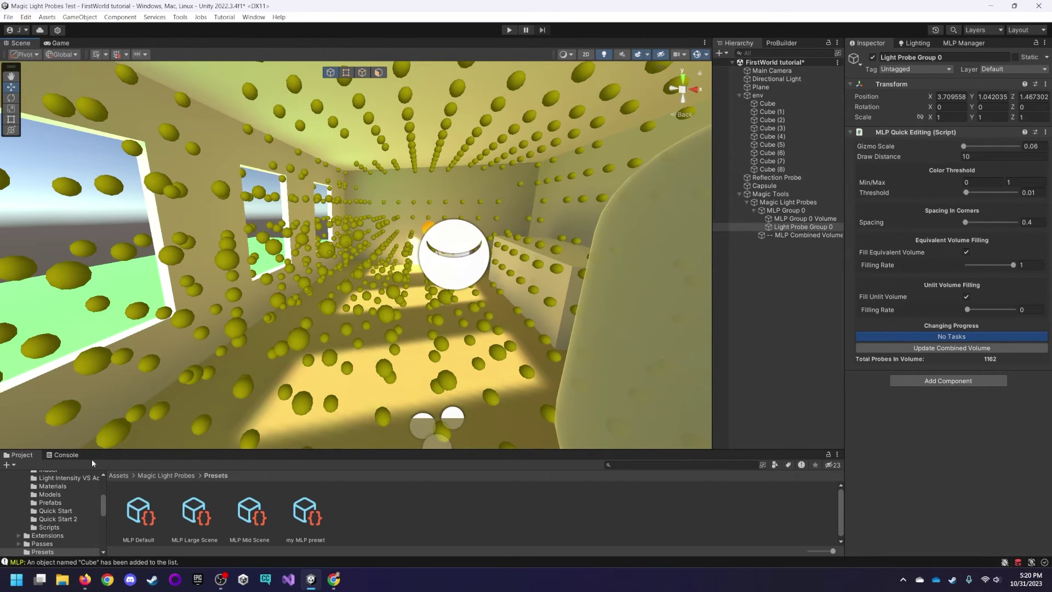
Step: Open the Magic Light Probes Examples folder, shrink its asset thumbnails, and look through the example scenes
click(157, 476)
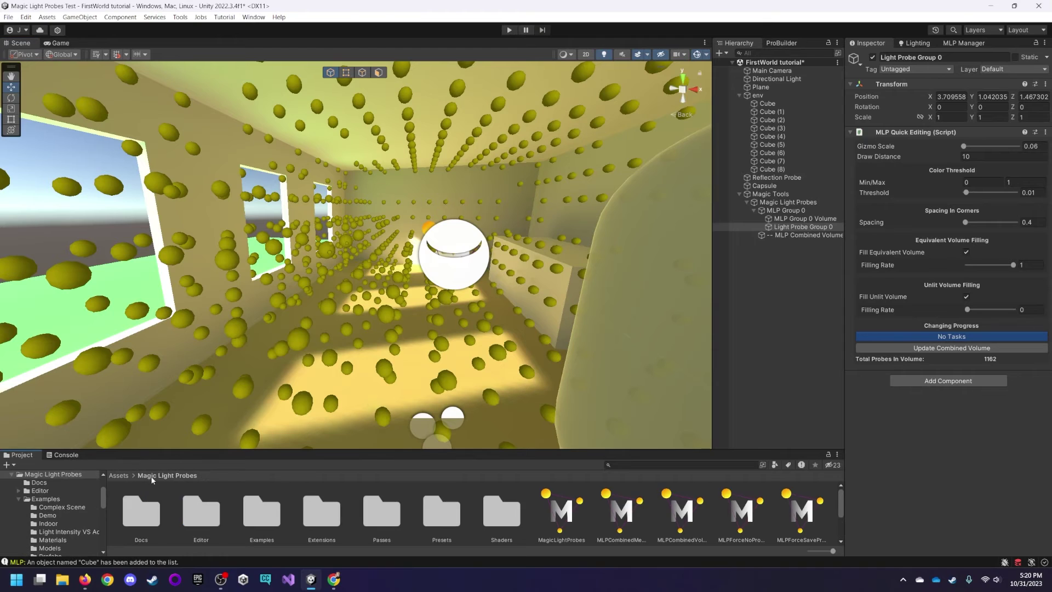
click(776, 464)
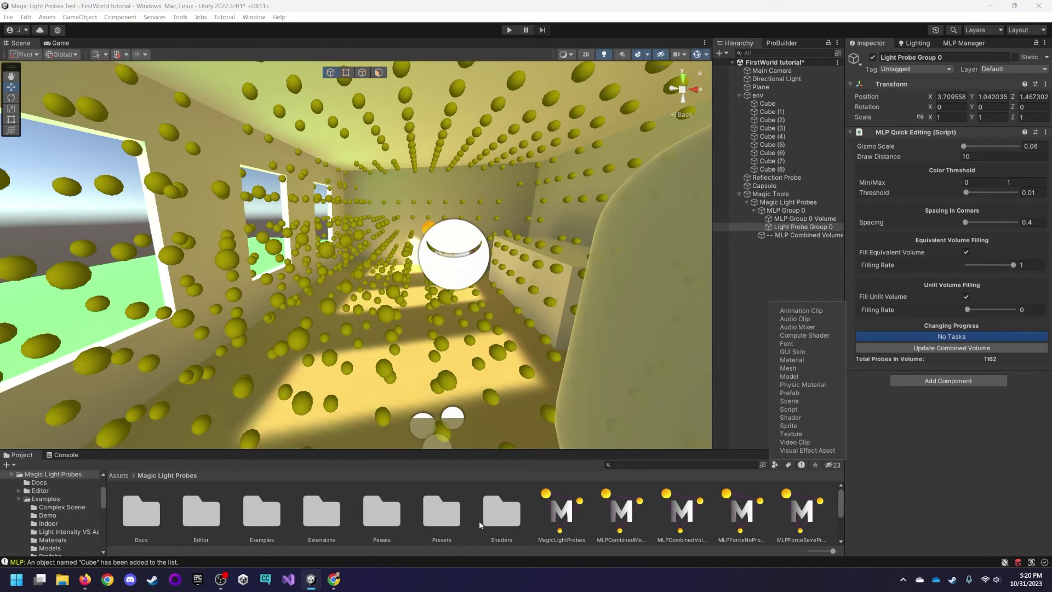
double_click(254, 517)
scroll(276, 523, down, 3)
scroll(425, 526, up, 2)
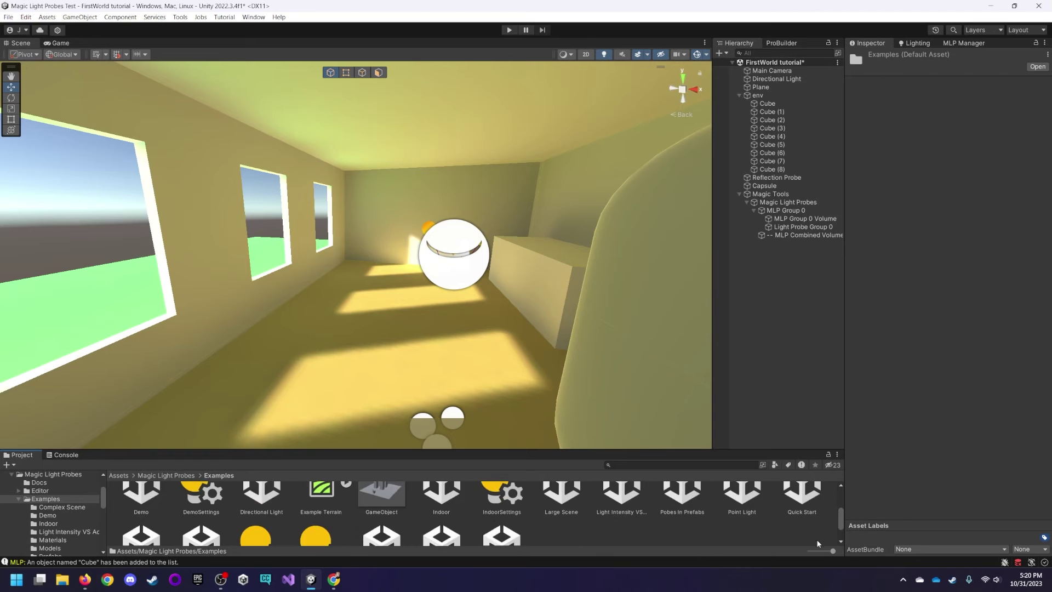
drag(832, 551, 821, 550)
scroll(665, 521, up, 2)
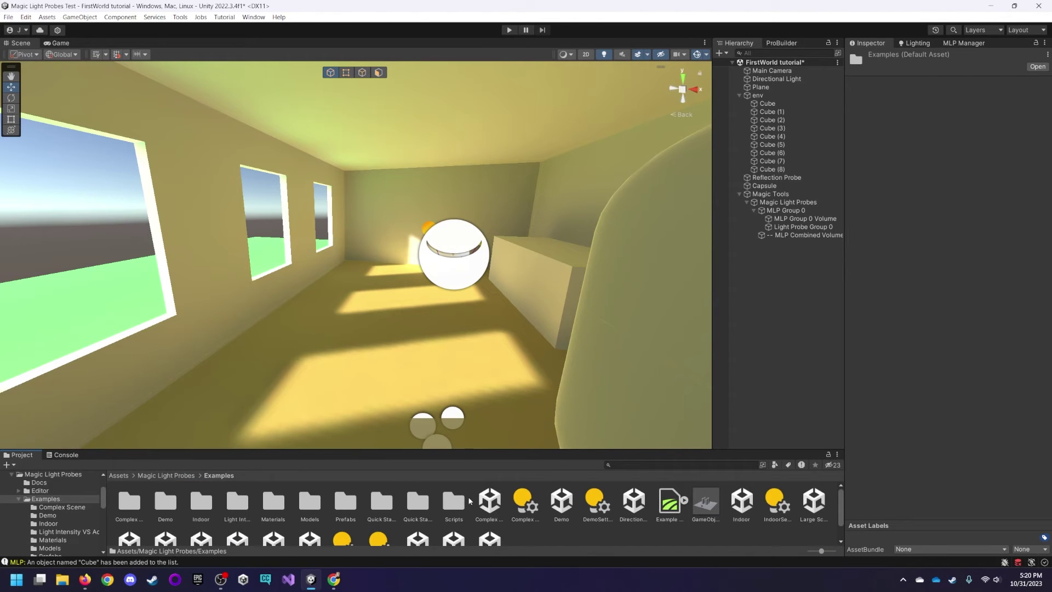
right_drag(412, 357, 511, 410)
scroll(579, 516, down, 2)
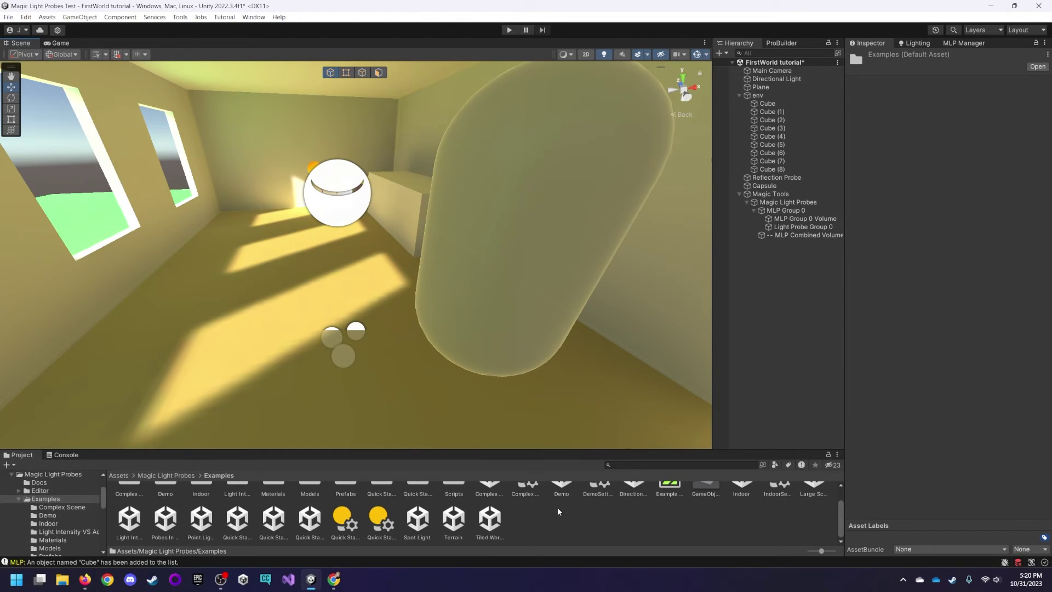
scroll(532, 510, up, 1)
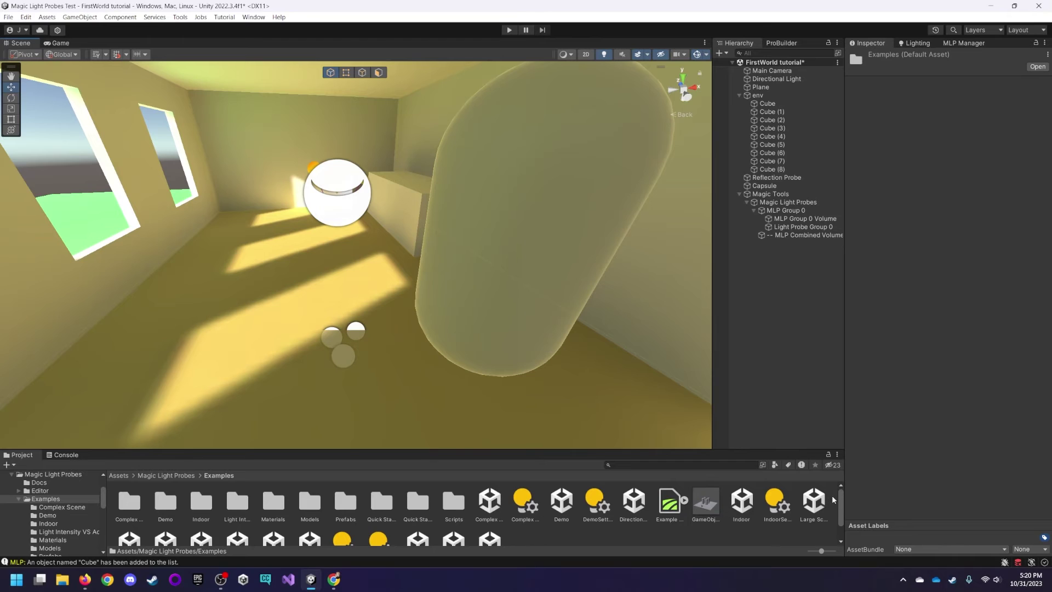
scroll(833, 501, down, 1)
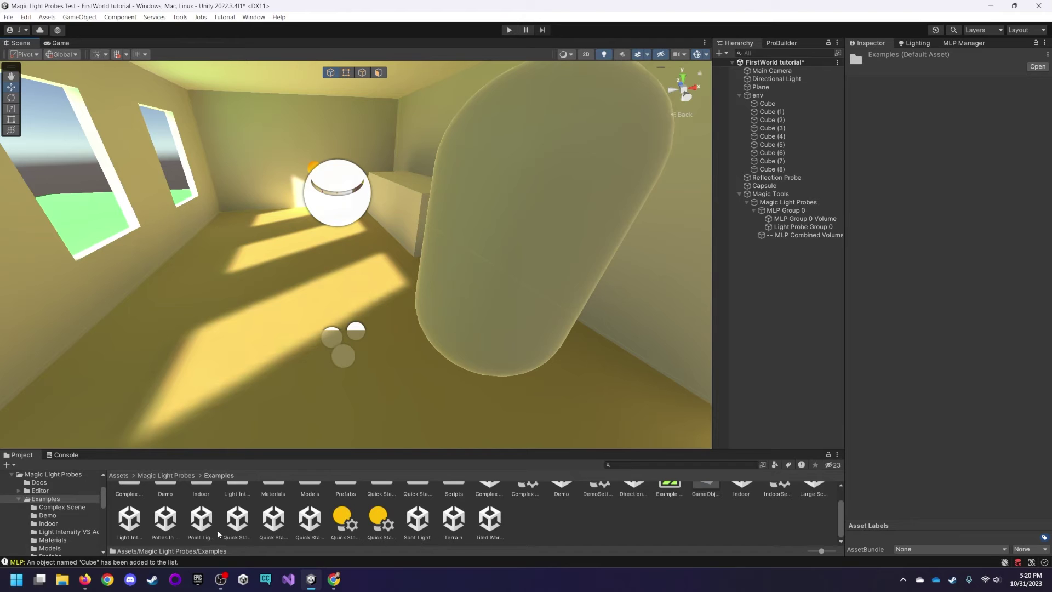
Step: Show MLP Group 0's culling options and read the description of Try Prevent Light Leakage
click(809, 219)
click(785, 211)
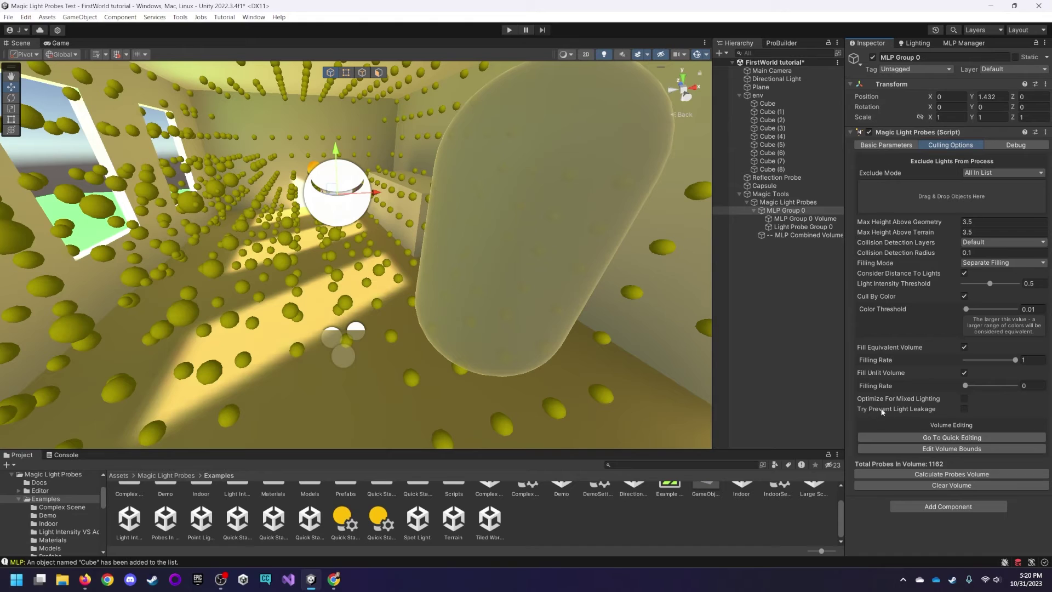
mouse_move(910, 414)
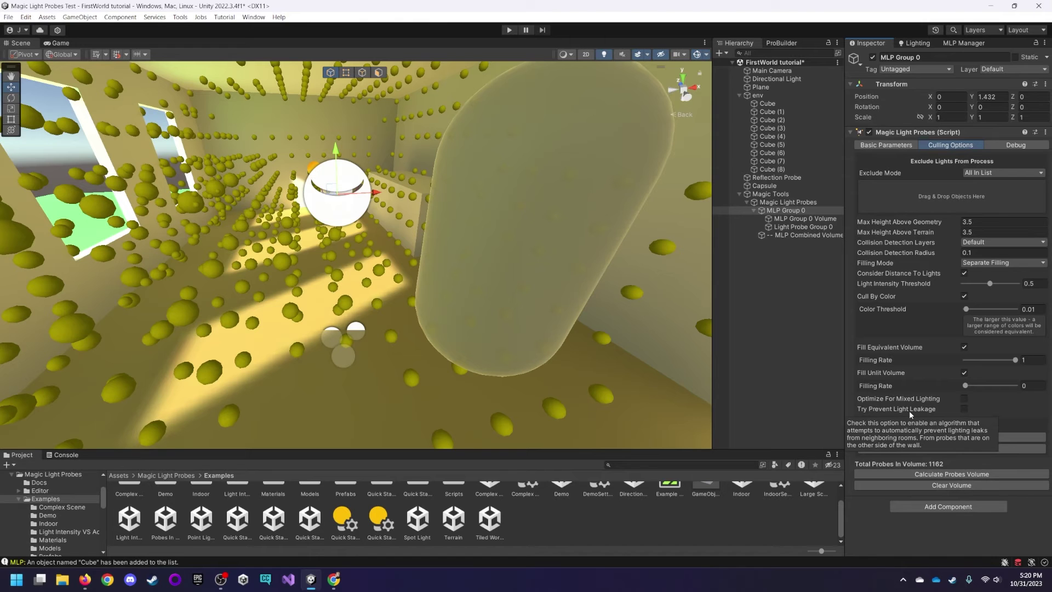
Step: Move the capsule across the room to about X -0.419, Y 1.121, Z -1.934 and view it beside the wall
right_drag(574, 288, 439, 281)
click(603, 288)
right_drag(602, 258, 633, 254)
drag(586, 223, 331, 267)
mouse_move(373, 279)
right_down()
mouse_move(334, 292)
mouse_move(361, 284)
right_up()
right_drag(484, 292, 400, 311)
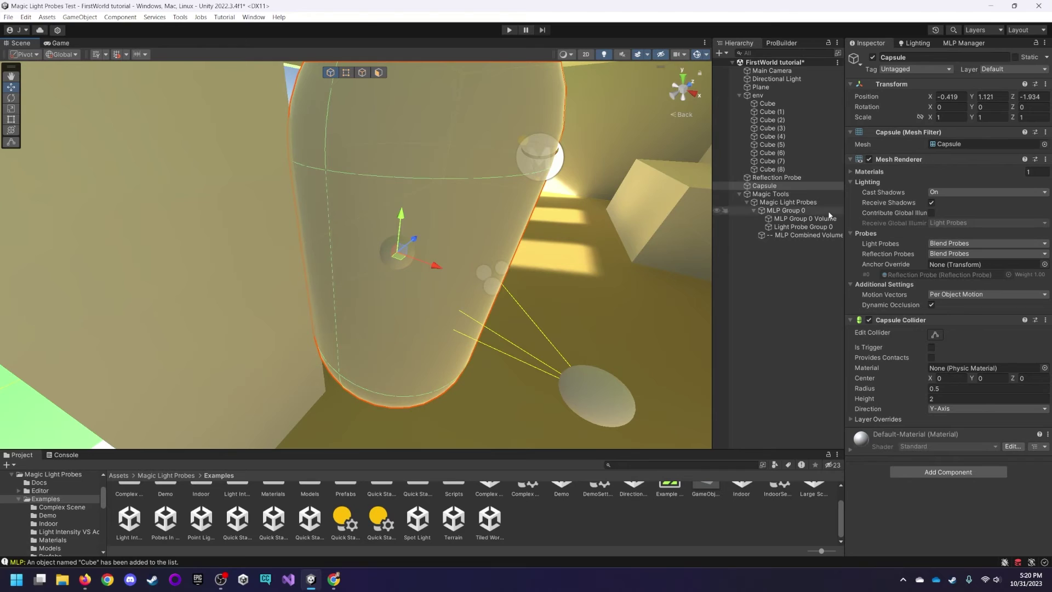
Step: Return to MLP Group 0's culling options and read the description of Optimize For Mixed Lighting
click(810, 219)
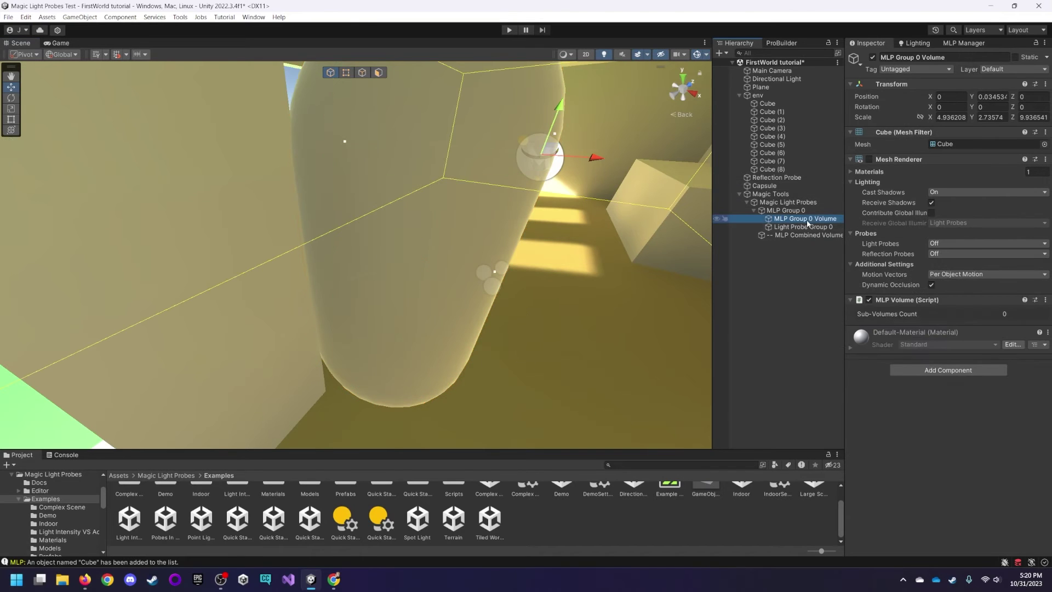
click(802, 227)
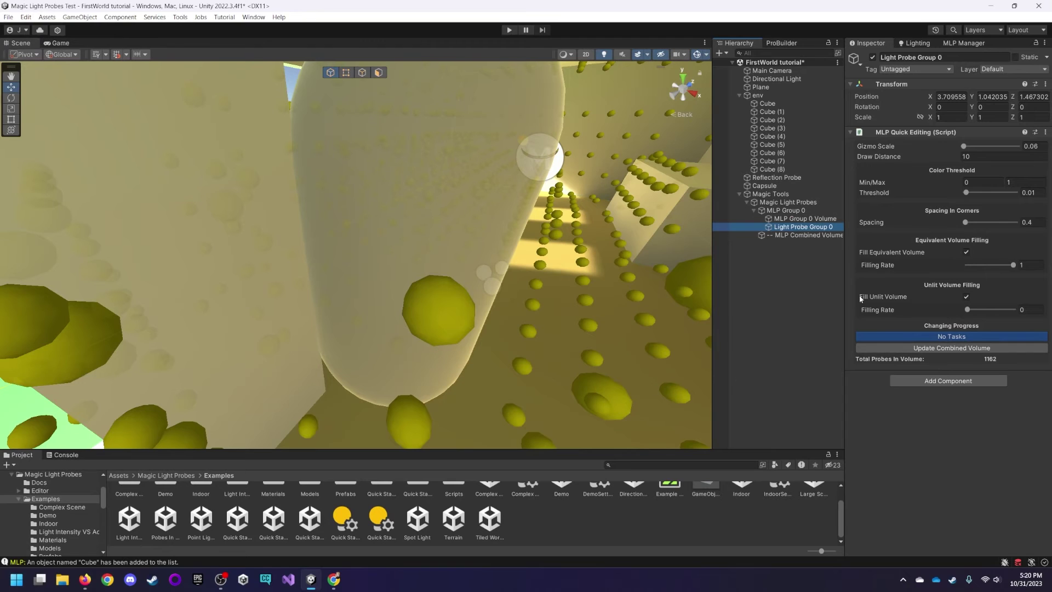
click(796, 220)
click(786, 211)
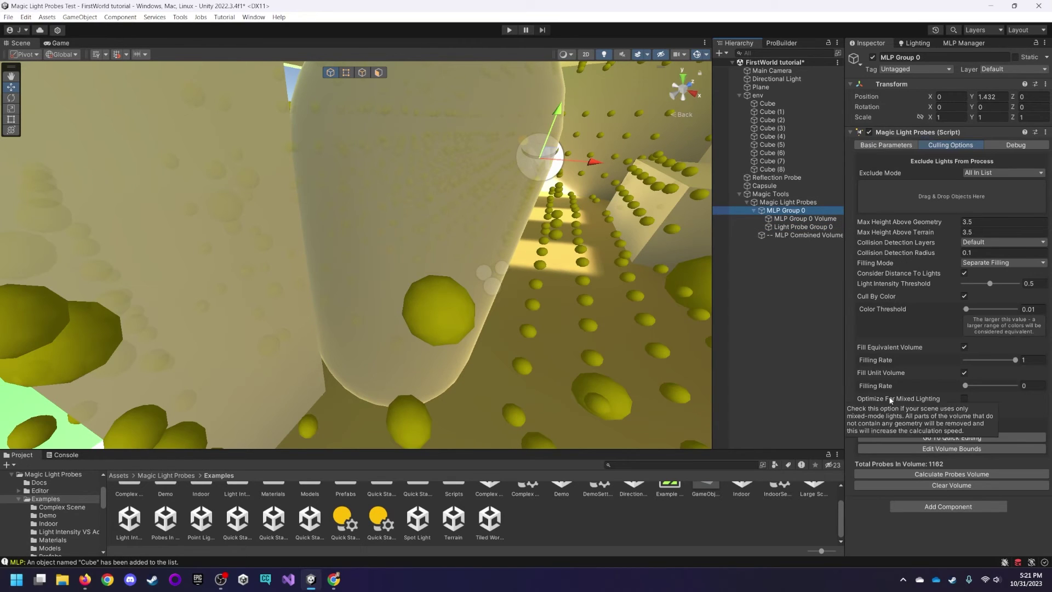
Step: Switch to Firefox, close the Main Component manual page, and find Optimization For Mixed Mode under Recommendations To Use in the newer manual
click(85, 579)
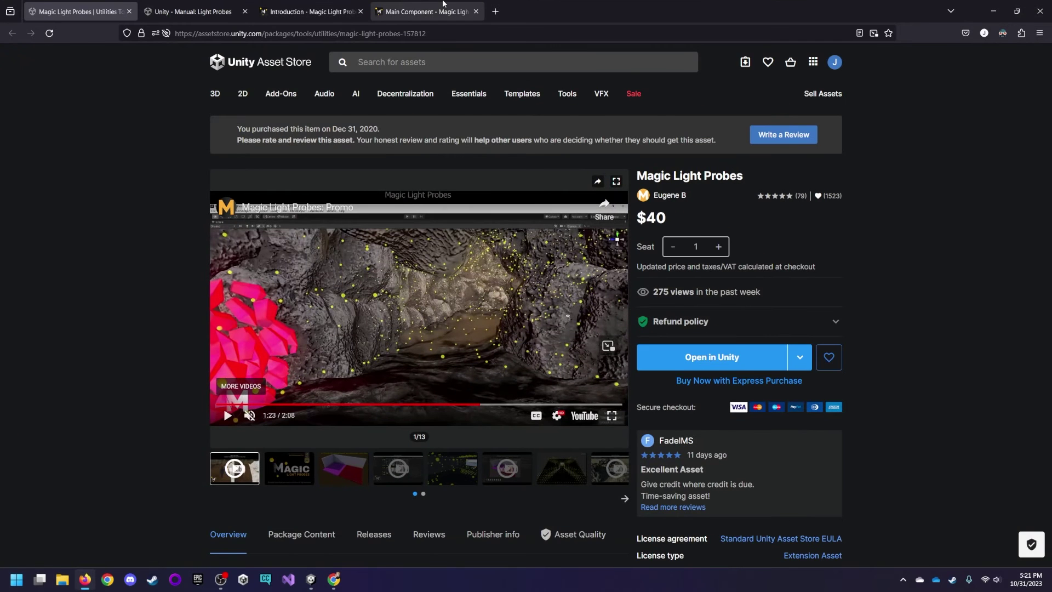
click(398, 7)
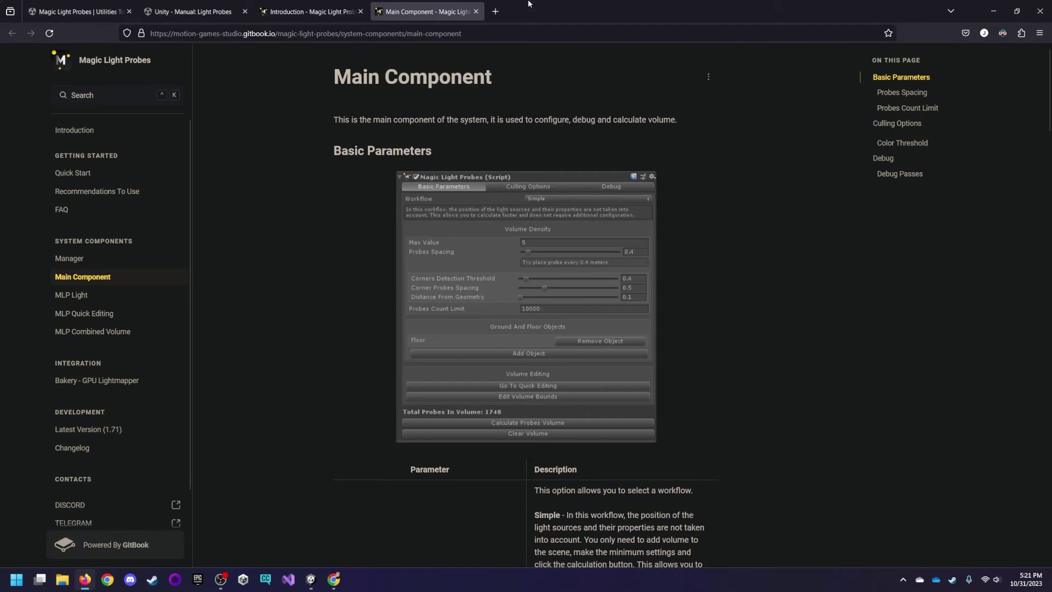
click(329, 11)
click(475, 11)
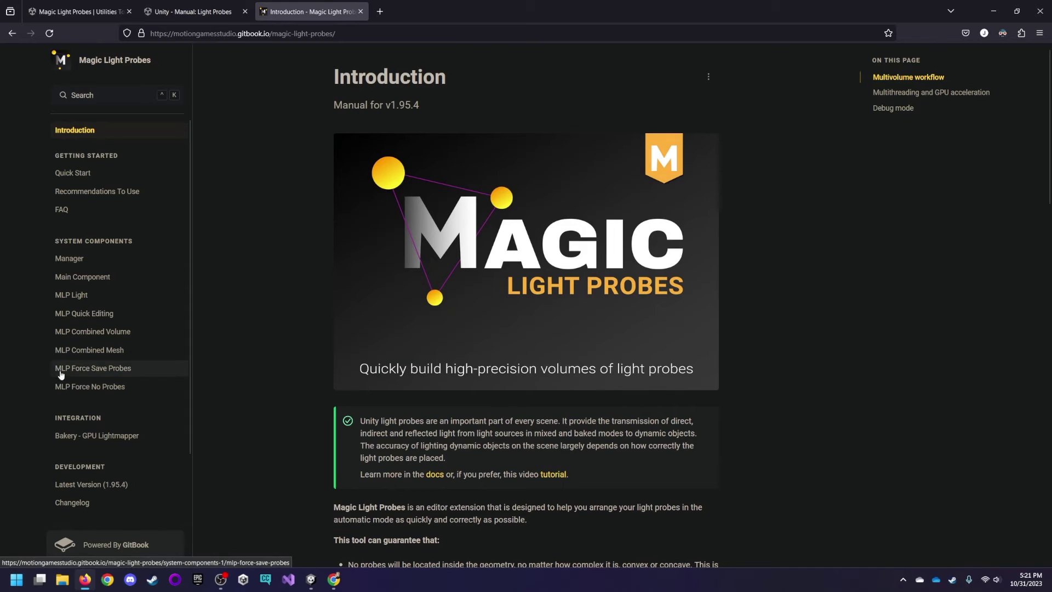
click(101, 191)
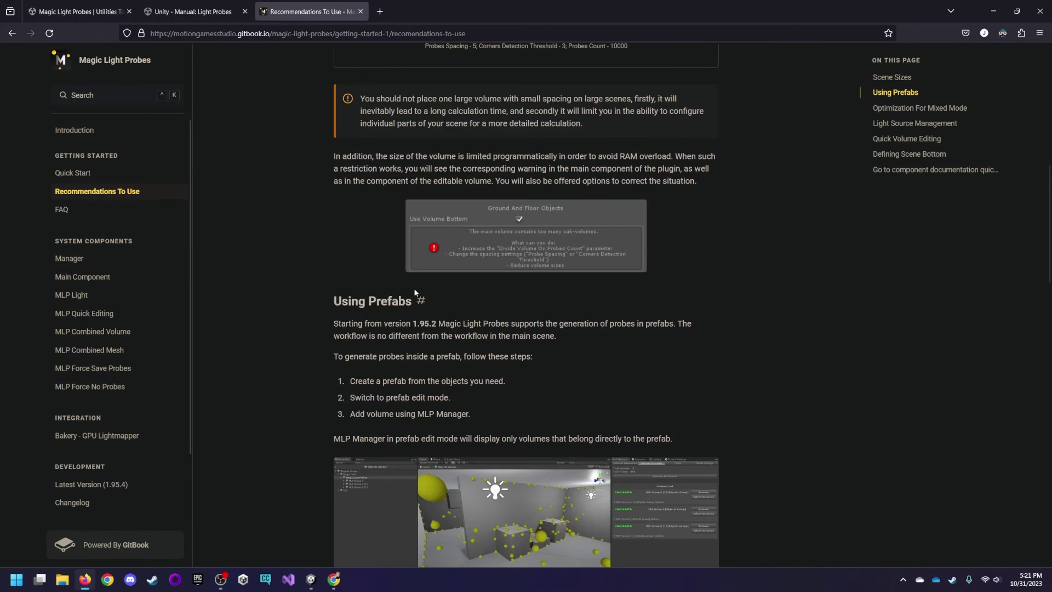
scroll(417, 291, down, 15)
scroll(493, 287, up, 3)
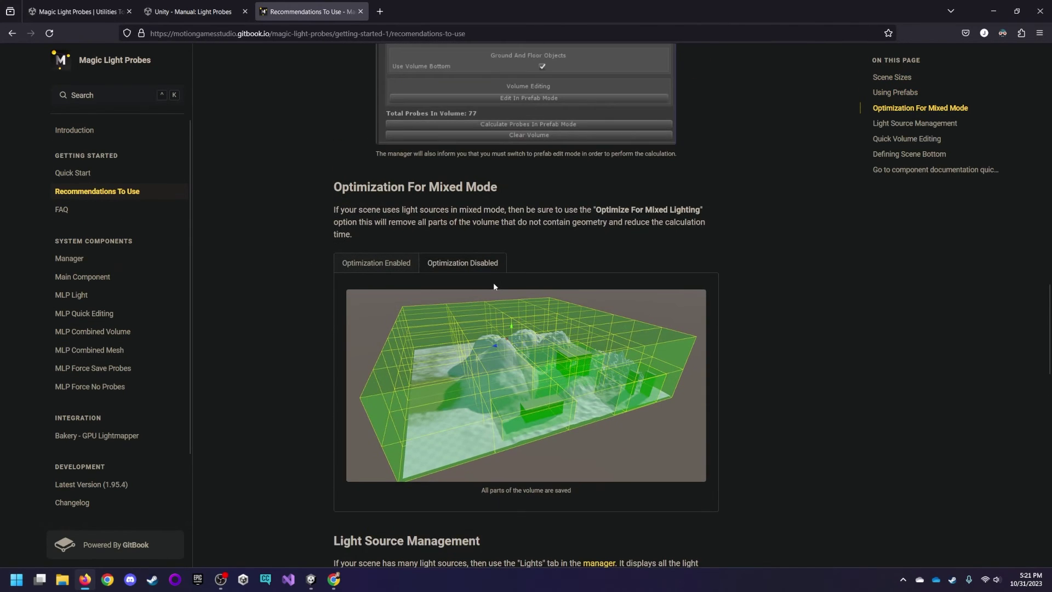
scroll(493, 287, down, 2)
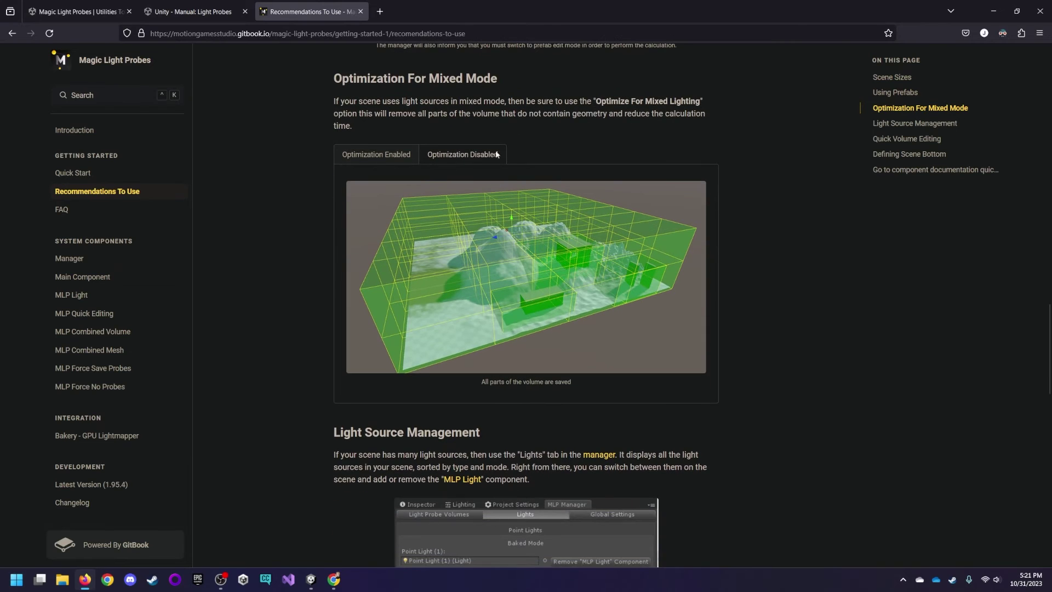
scroll(471, 151, down, 1)
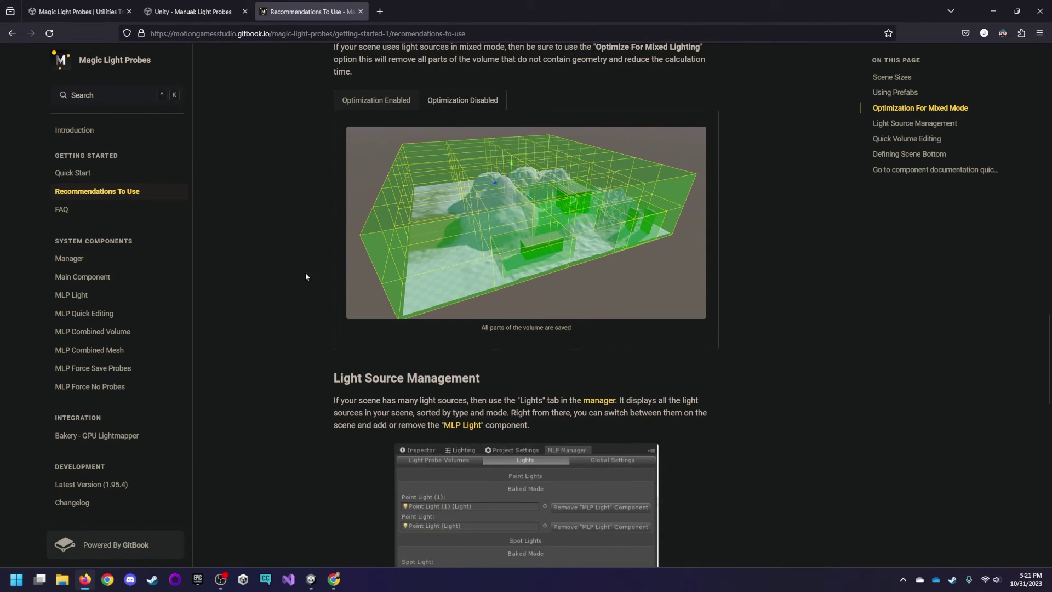
Step: Compare the Optimization Enabled and Optimization Disabled illustrations in the mixed mode section, ending on Optimization Enabled
drag(528, 4, 636, 3)
click(379, 99)
scroll(381, 100, up, 1)
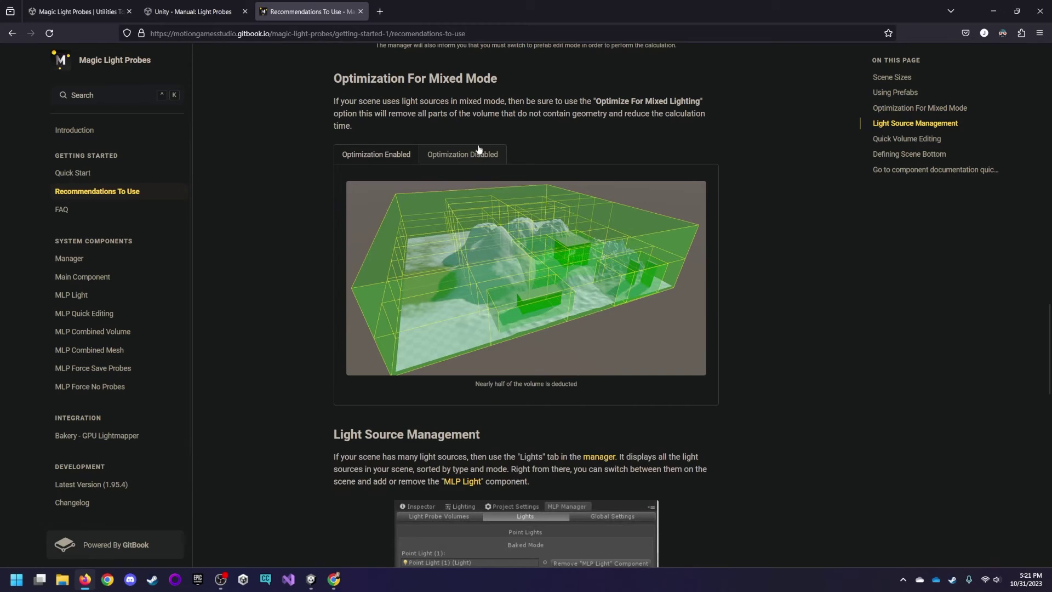
click(462, 154)
scroll(469, 156, down, 1)
scroll(403, 228, up, 1)
click(452, 154)
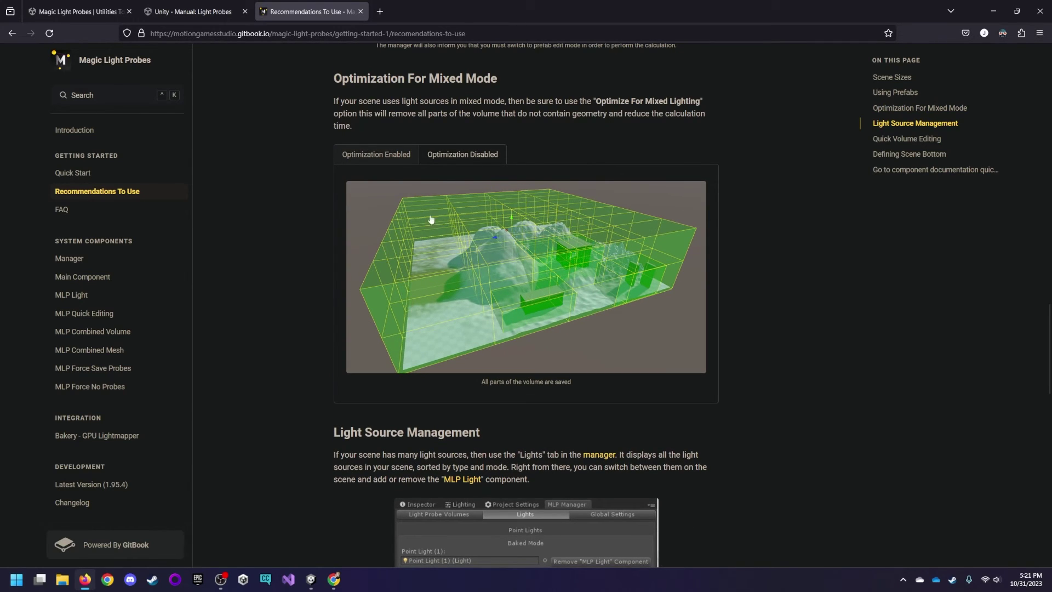
click(404, 157)
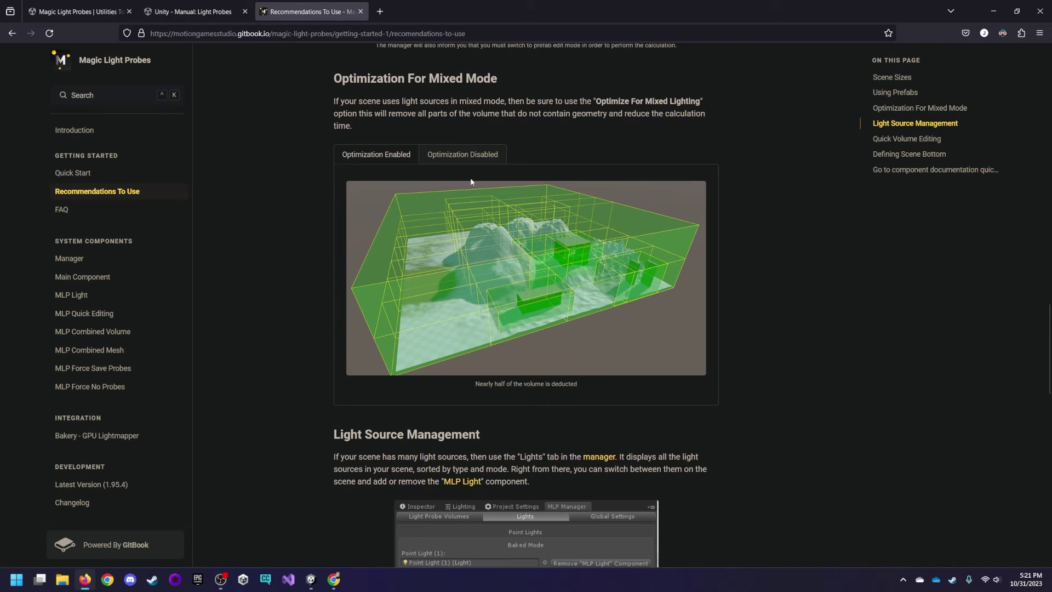
Step: Switch back to Unity and examine MLP Group 0's probes from inside the room, facing the windows
mouse_move(311, 579)
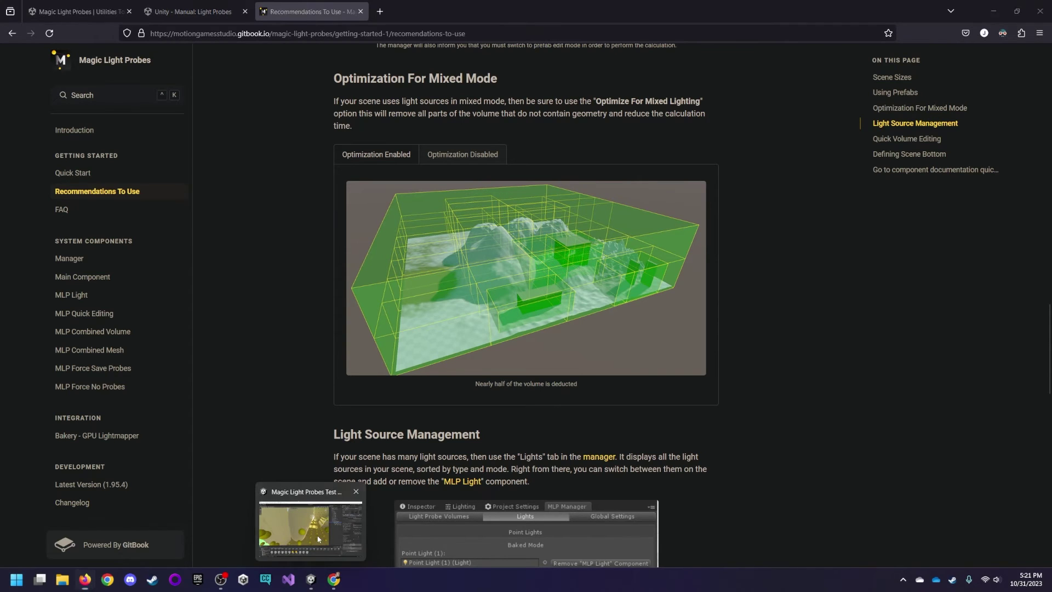
click(317, 534)
right_drag(378, 273, 356, 258)
right_drag(495, 273, 472, 284)
middle_drag(472, 284, 363, 284)
right_drag(382, 260, 379, 245)
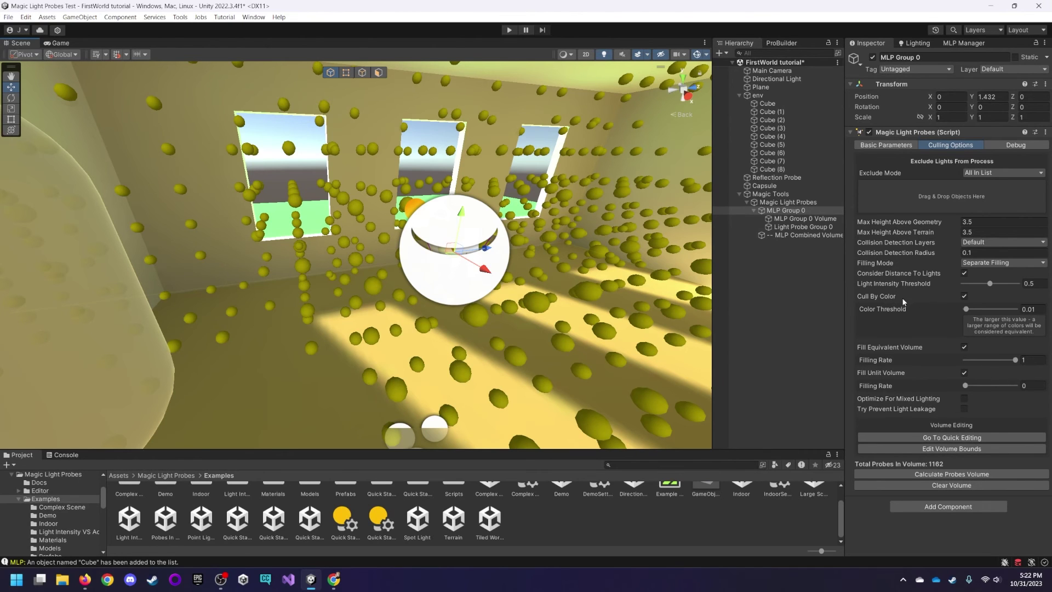
Step: Select Light Probe Group 0 and raise its quick editing color threshold to 1, viewing the room's probes
mouse_move(384, 267)
right_down()
mouse_move(441, 264)
mouse_move(444, 253)
mouse_move(368, 267)
right_up()
key(s)
click(801, 228)
right_drag(463, 272, 508, 251)
key(s)
key(d)
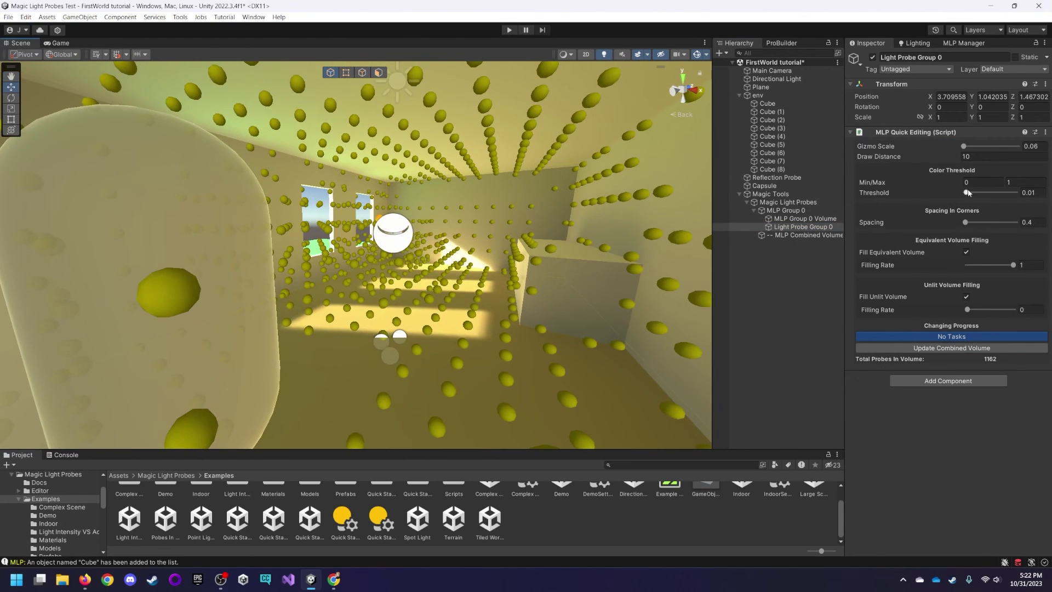
drag(969, 193, 1015, 193)
right_drag(454, 263, 486, 273)
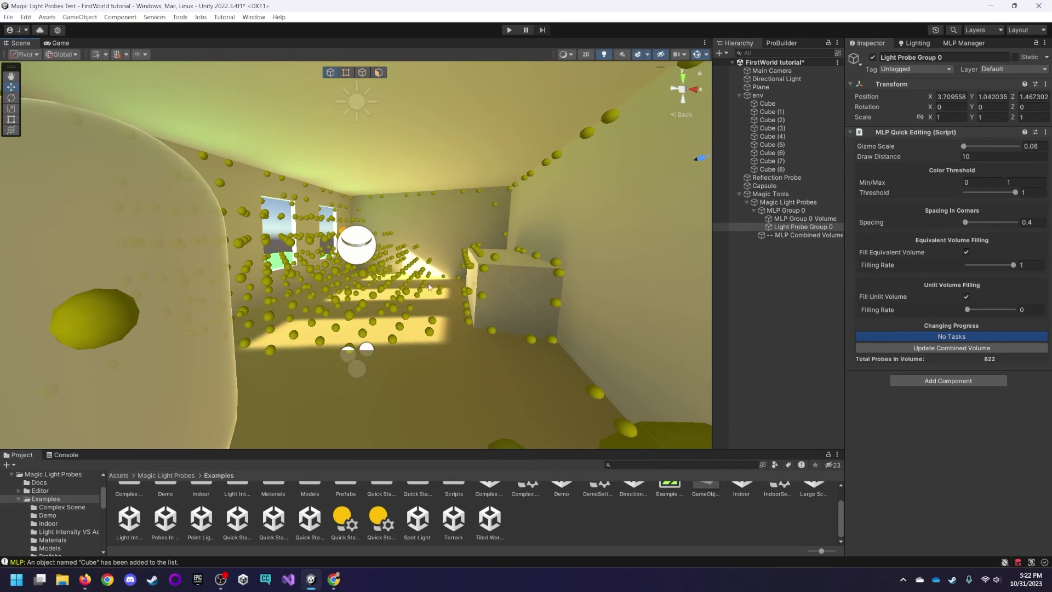
Step: Lower Light Probe Group 0's color threshold to 0.02
drag(1015, 193, 967, 193)
right_drag(454, 267, 411, 270)
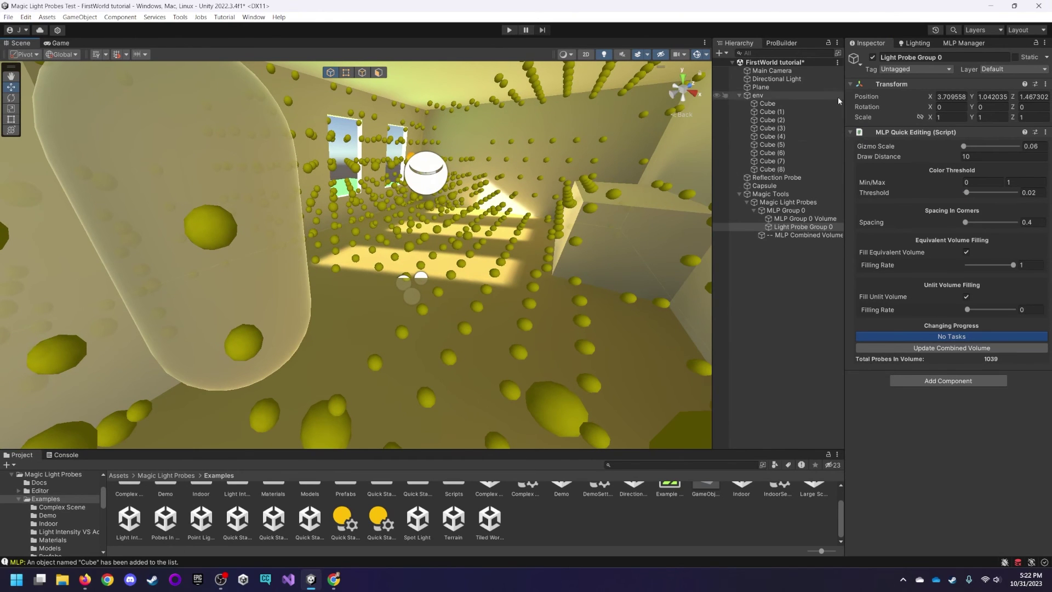
Step: Select the capsule and move it further into the room, to about X 0.31 and Z -1.17
right_drag(460, 298, 402, 331)
click(307, 291)
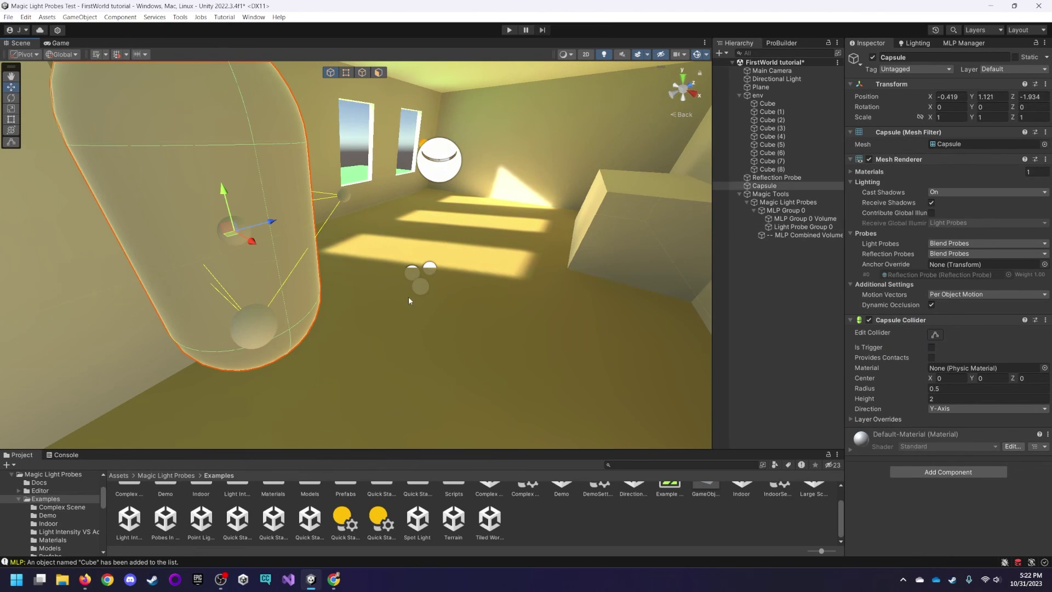
drag(230, 242, 413, 237)
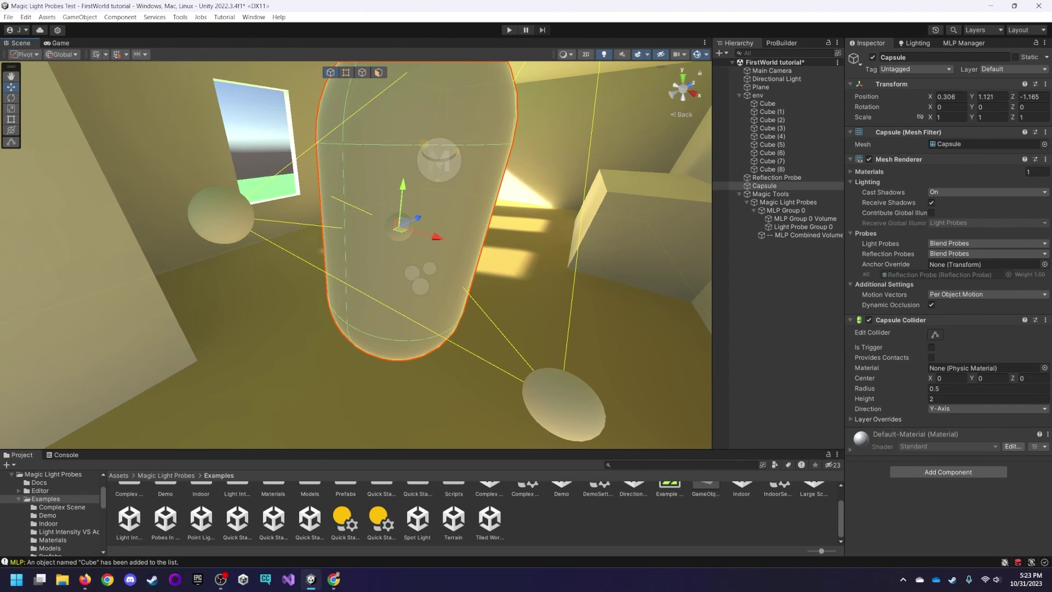
Step: Select MLP Group 0 to show its basic parameters
click(788, 204)
click(787, 210)
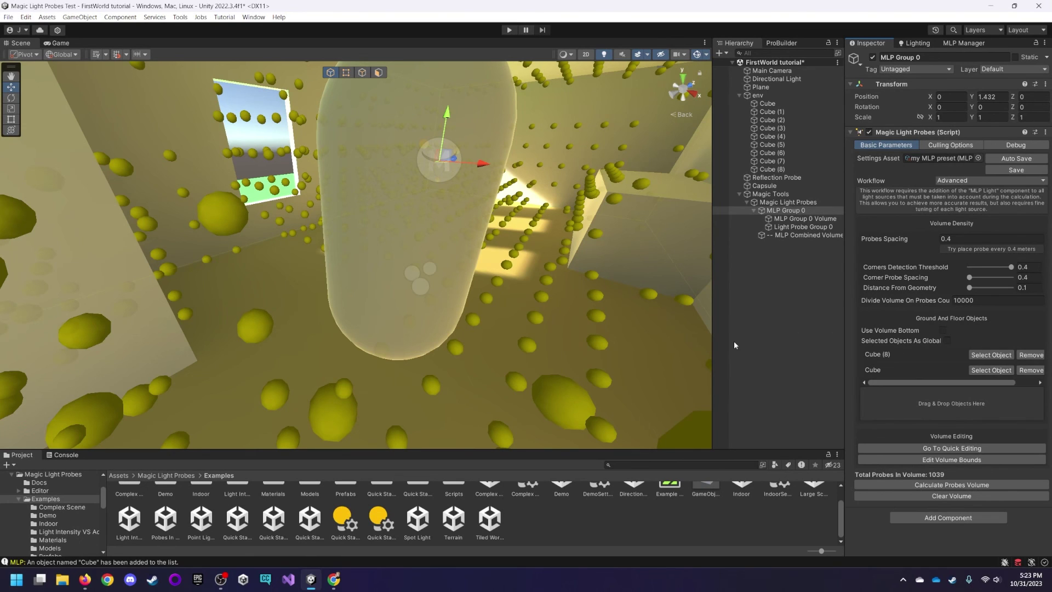
Step: Switch to Firefox, glance at the Unity Light Probes manual and the Recommendations To Use page, and return to Unity
click(85, 579)
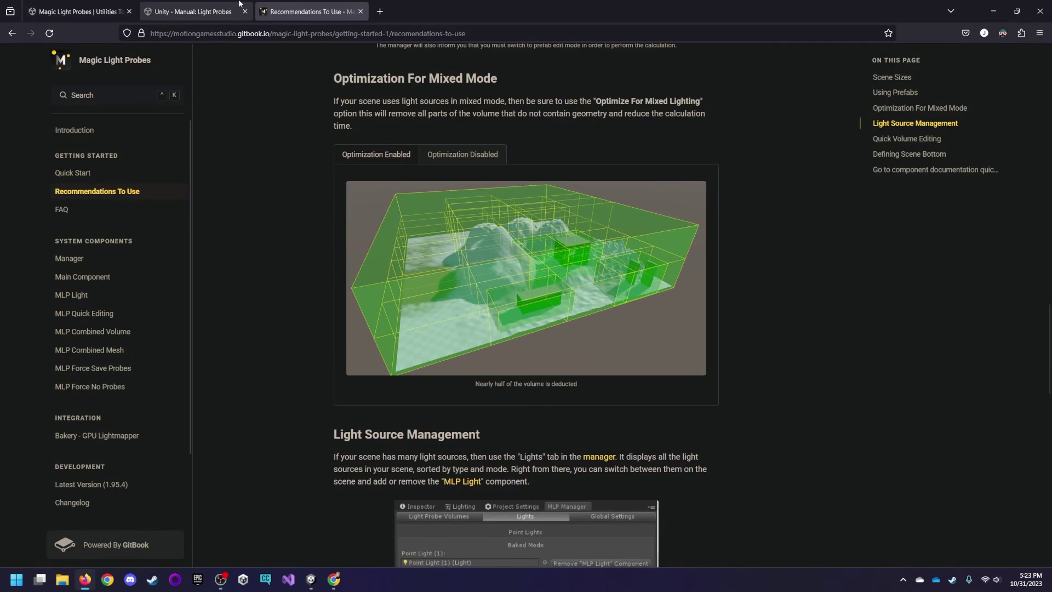
click(192, 12)
click(309, 12)
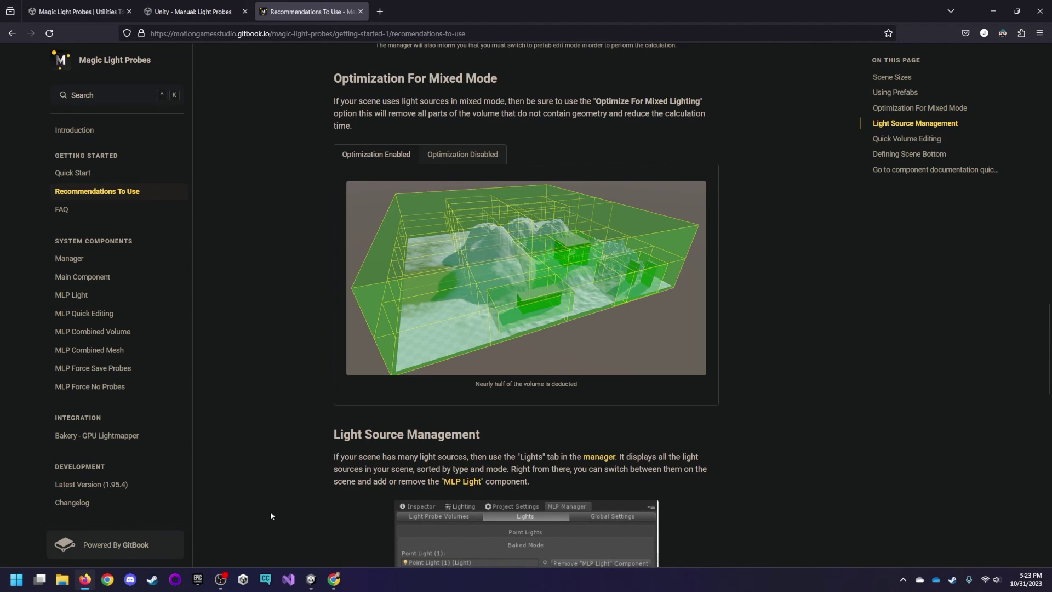
click(311, 579)
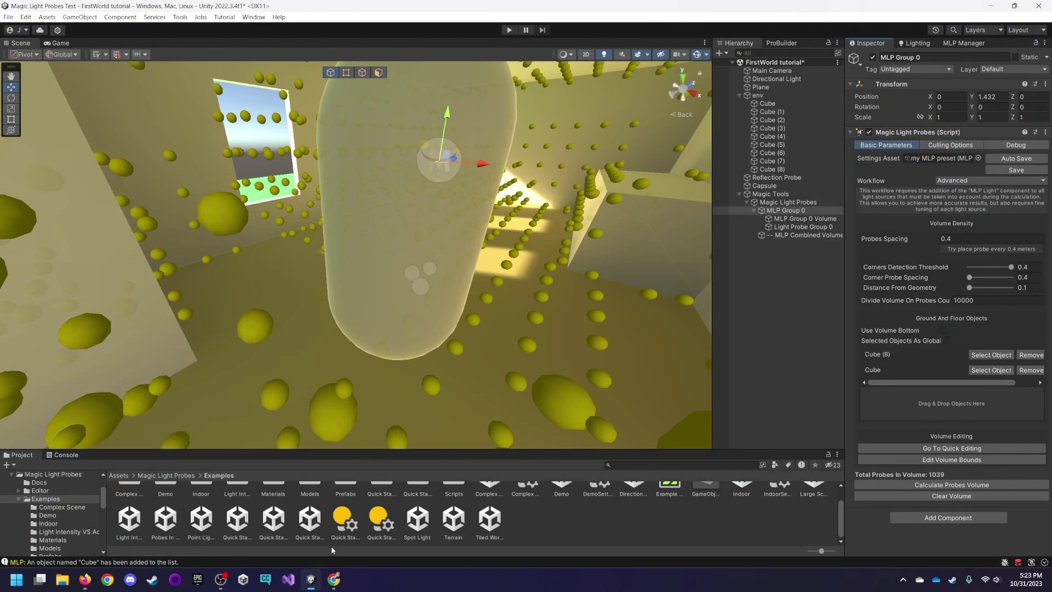